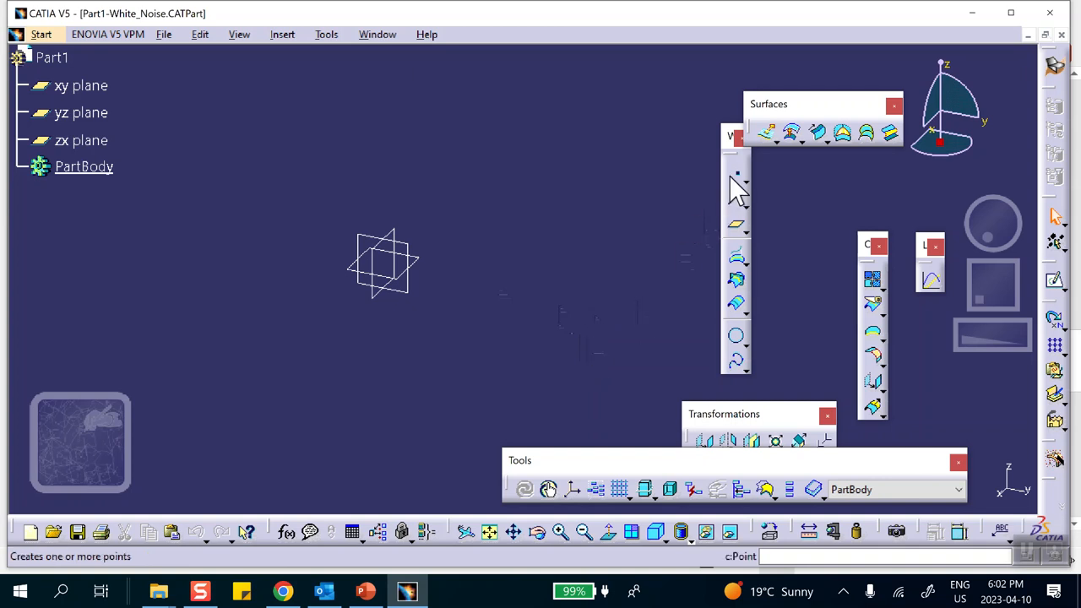
Create one point at the origin and a second point at Y = 1 m using coordinates.
click(733, 198)
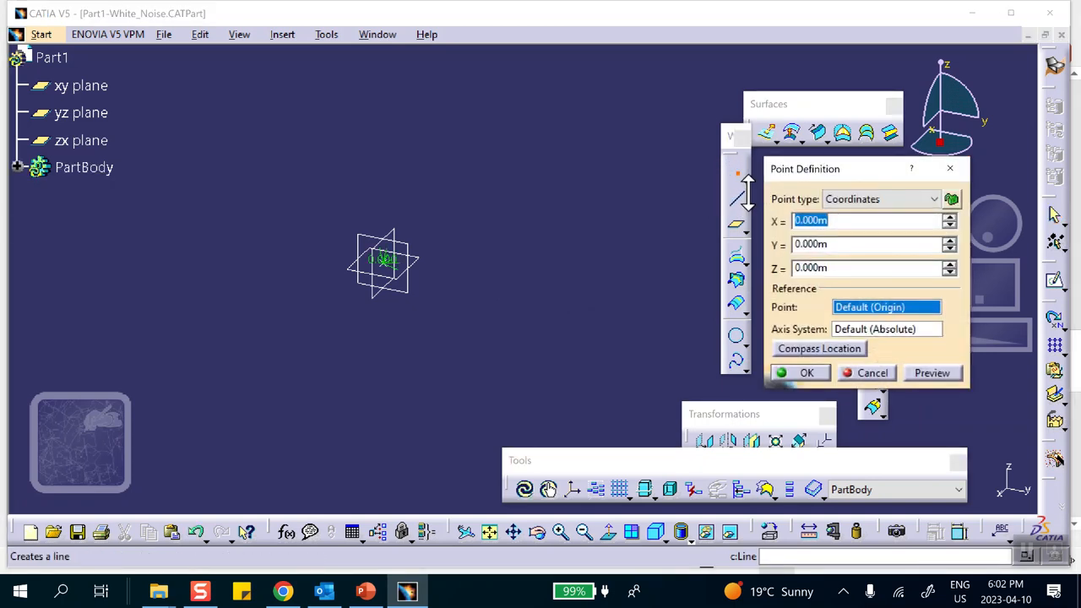
click(803, 372)
click(737, 173)
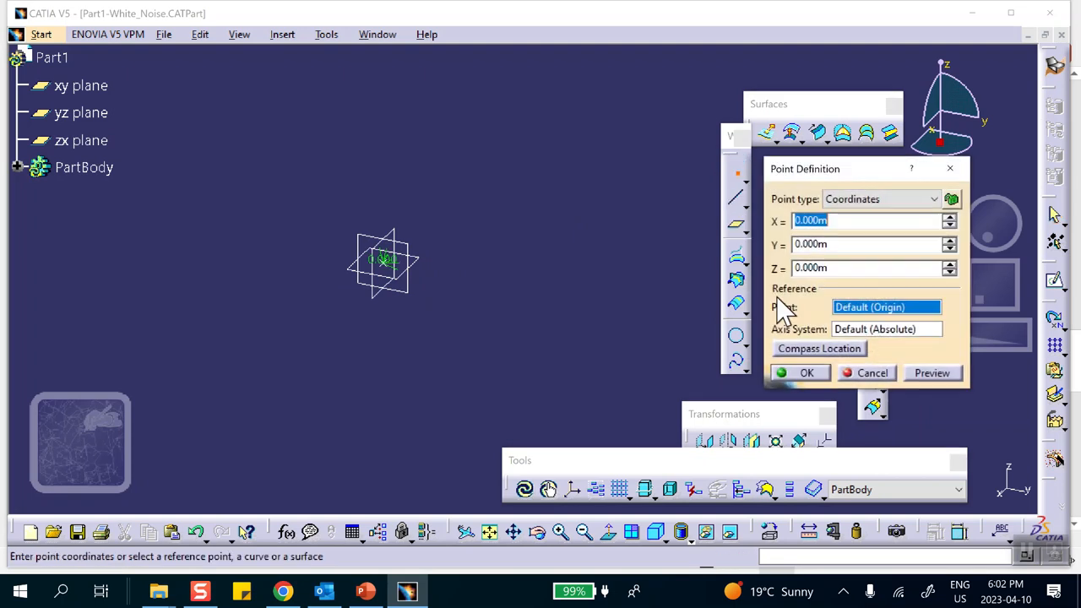
click(850, 245)
text(1)
click(806, 373)
middle_drag(664, 321, 414, 338)
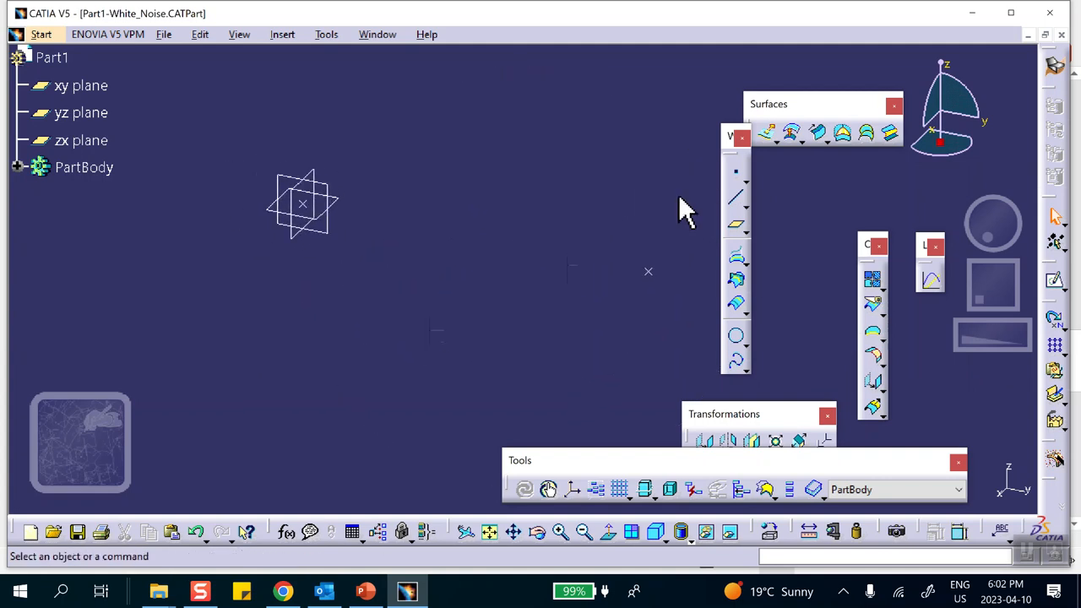
Create a point-to-point line from the origin point to the point at Y = 1 m.
click(739, 201)
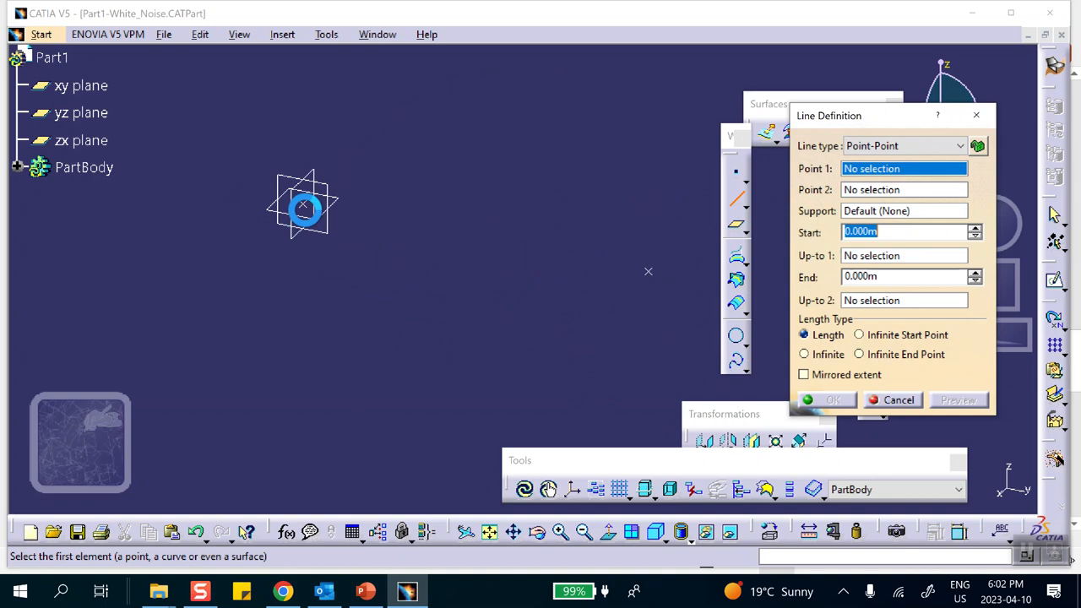
click(305, 206)
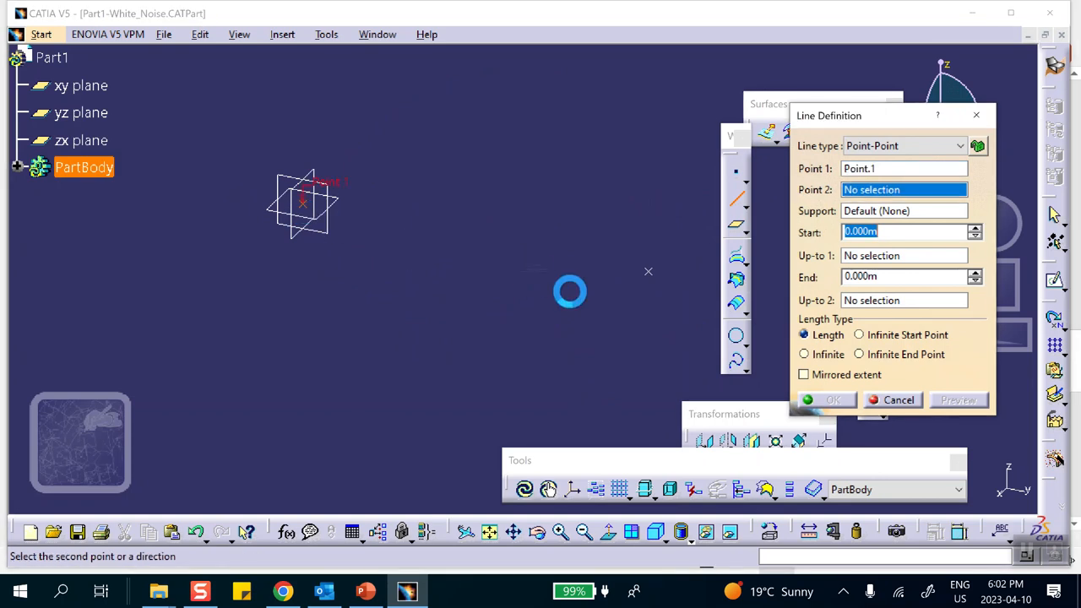
click(649, 271)
click(833, 400)
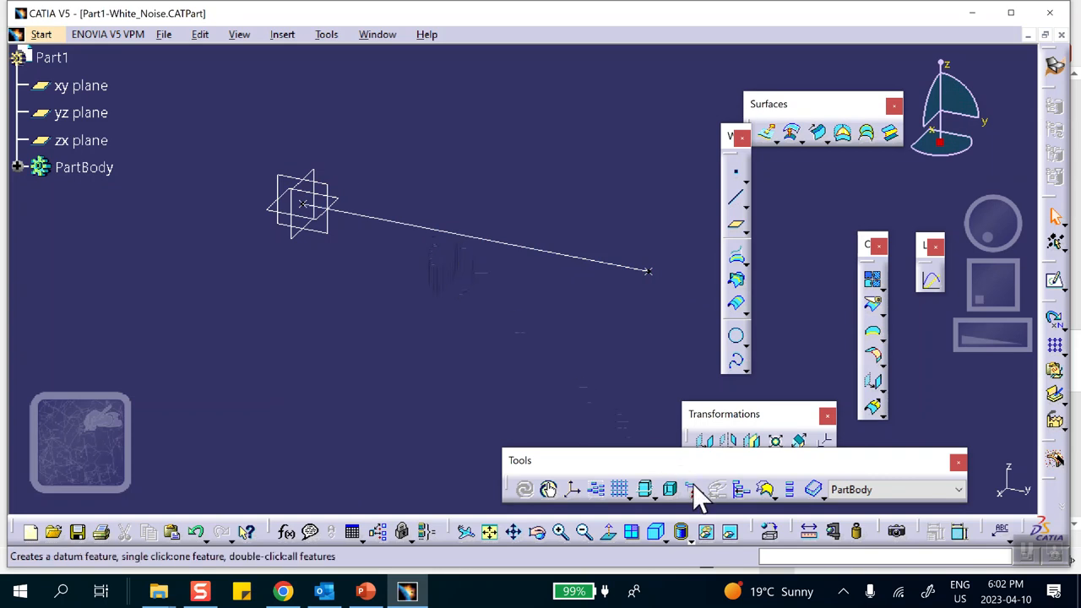
Apply the Aluminium material from the metal library to Part1.
click(770, 532)
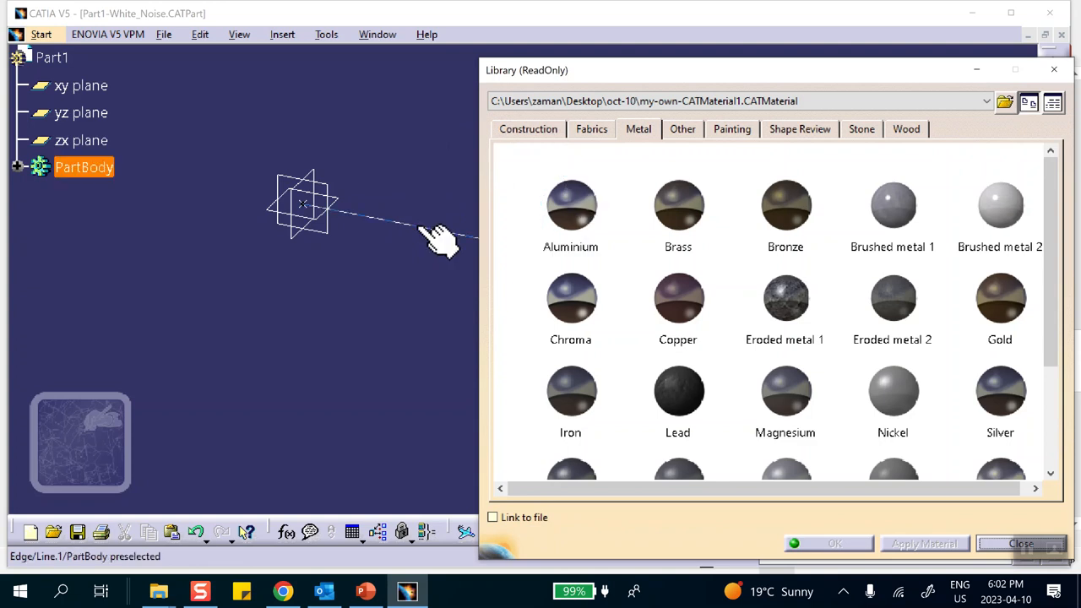
click(583, 203)
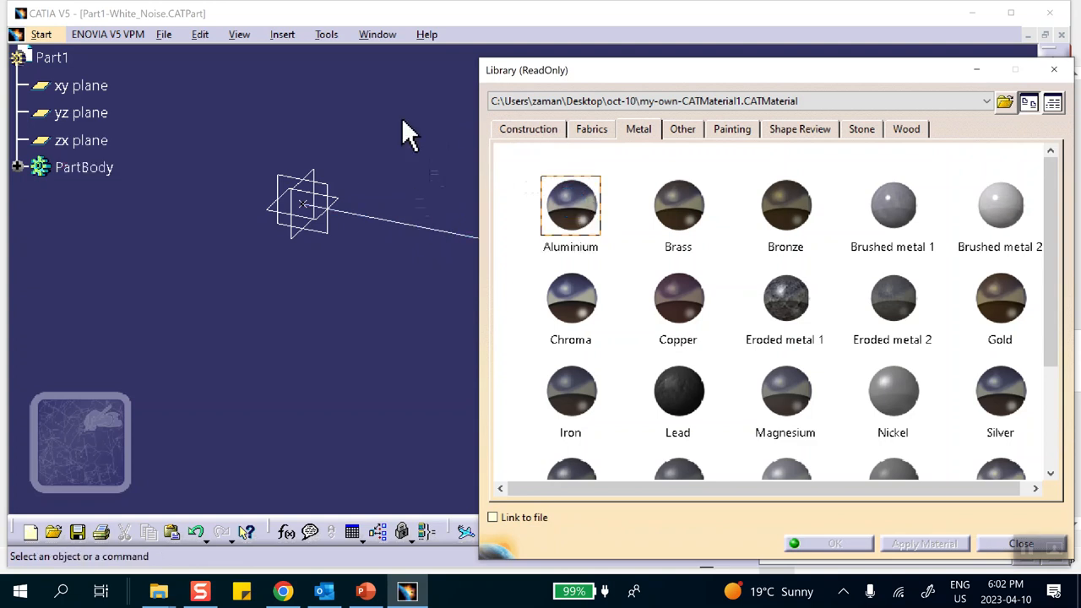
click(53, 57)
click(836, 543)
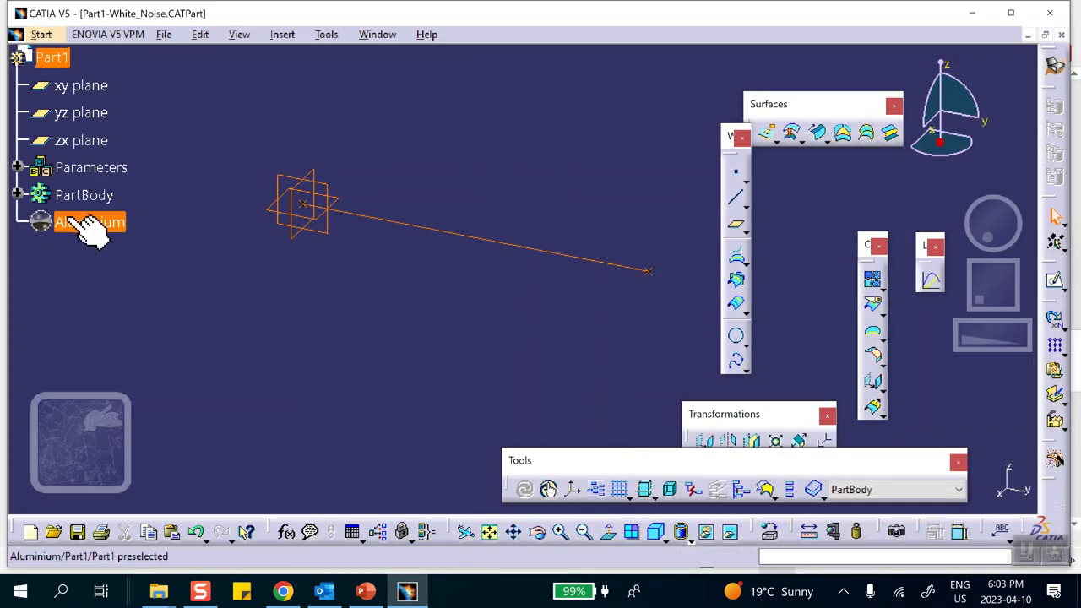
Open the Aluminium material's analysis properties and set its Young modulus to 1 Pa.
click(69, 218)
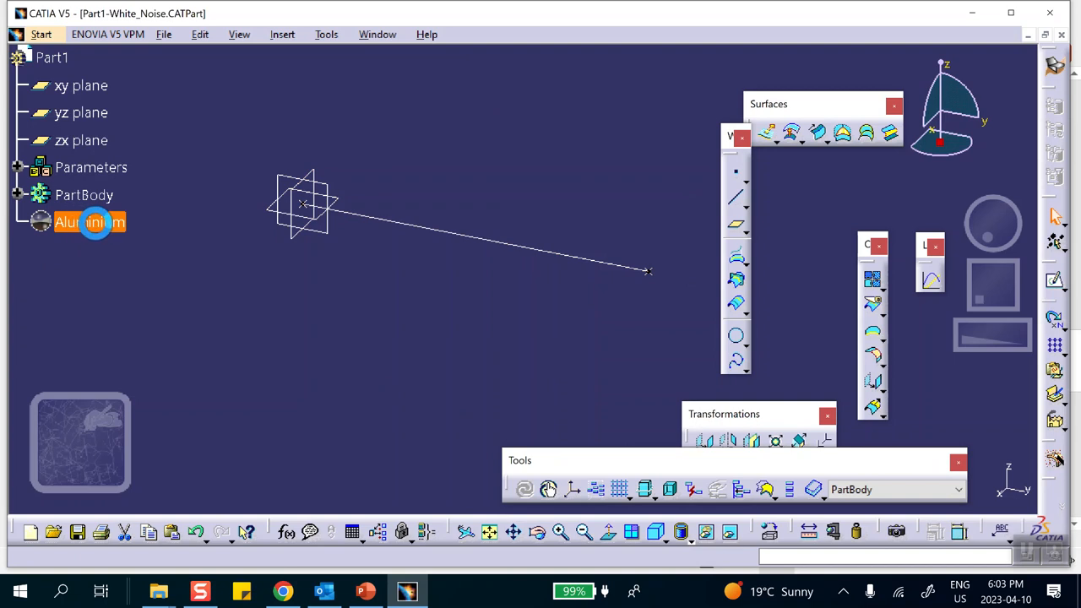
double_click(96, 222)
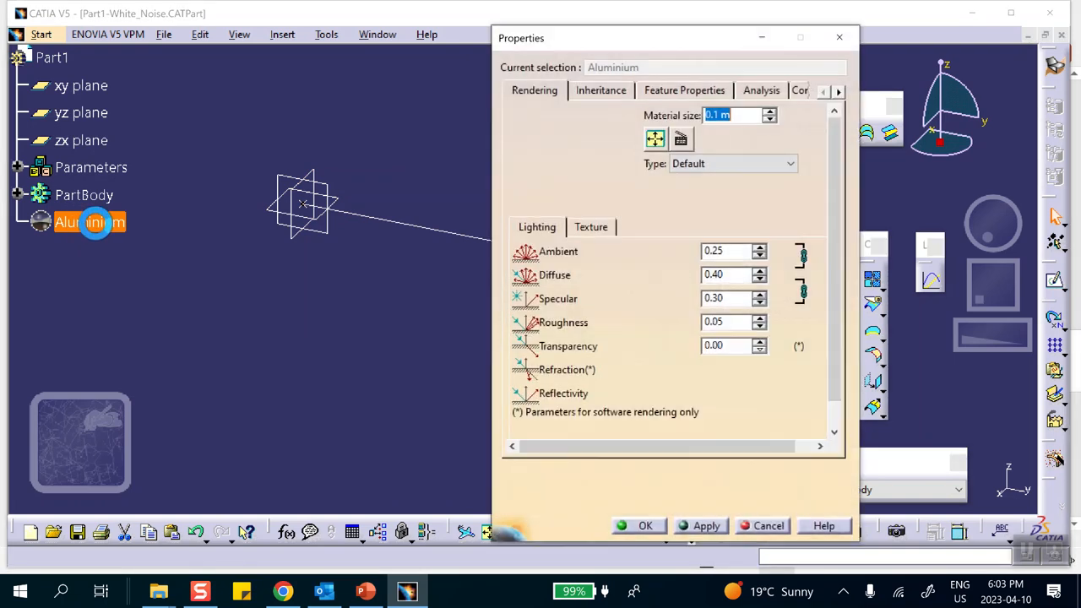
click(765, 94)
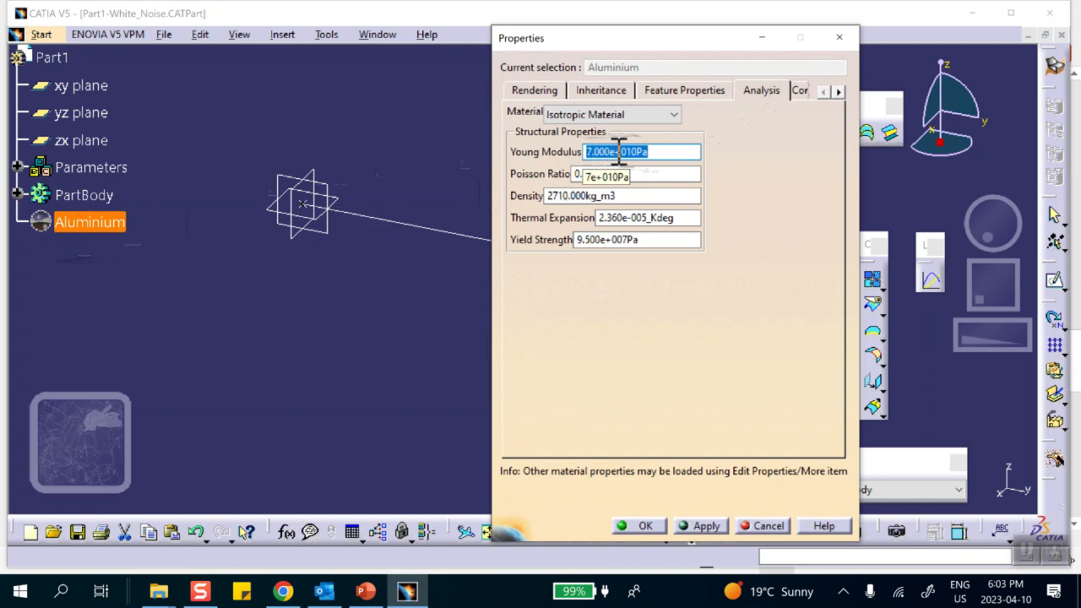
click(637, 152)
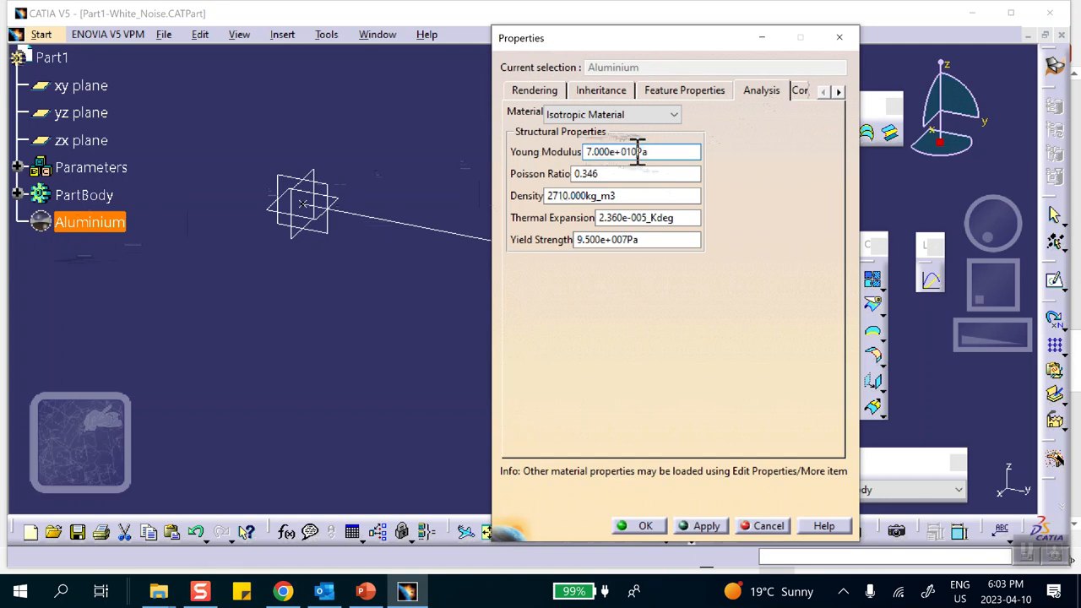
key(BackSpace)
key(BackSpace)
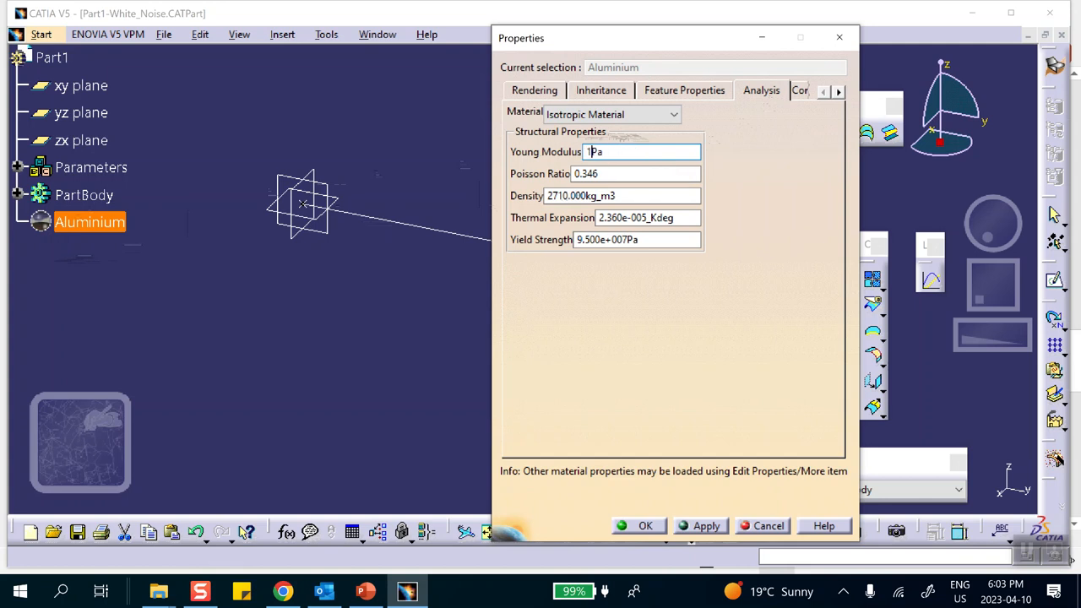
Set the Aluminium material's density to 1 kg_m3 and accept the property changes.
click(640, 195)
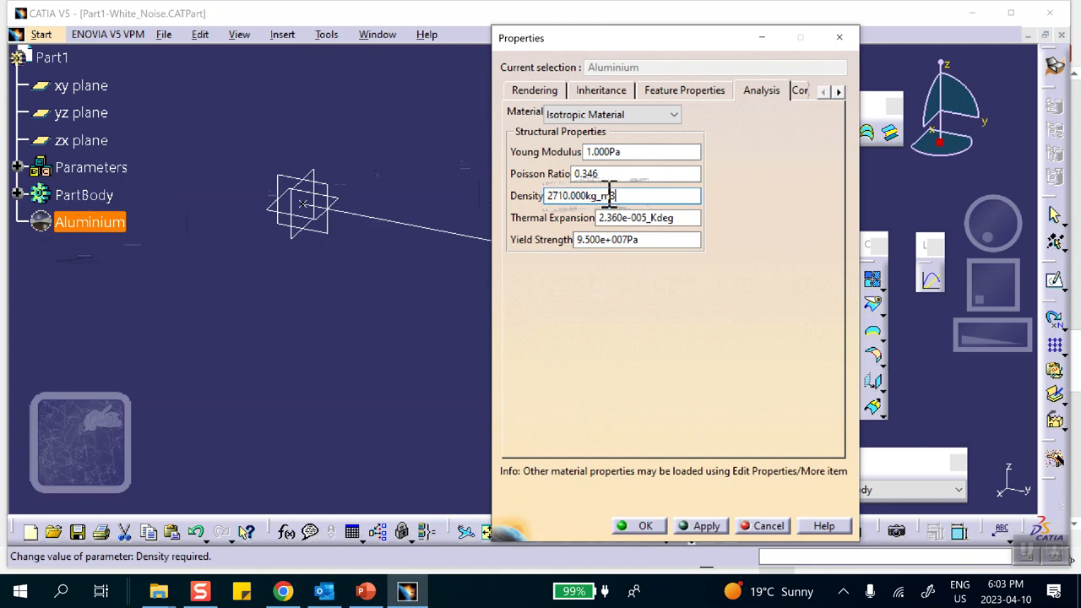
drag(585, 198, 499, 197)
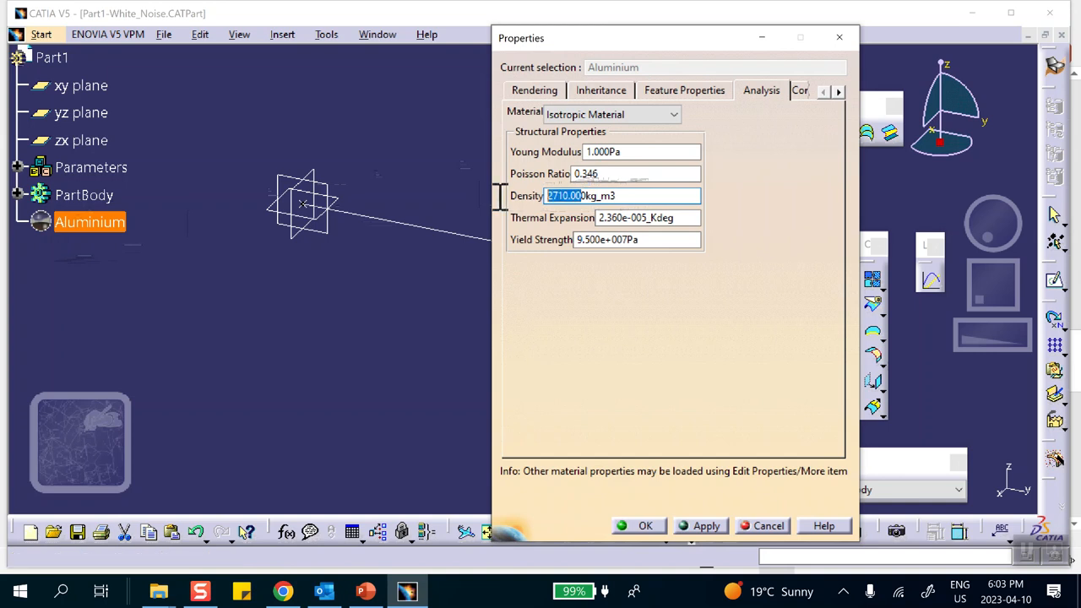
drag(586, 199, 473, 200)
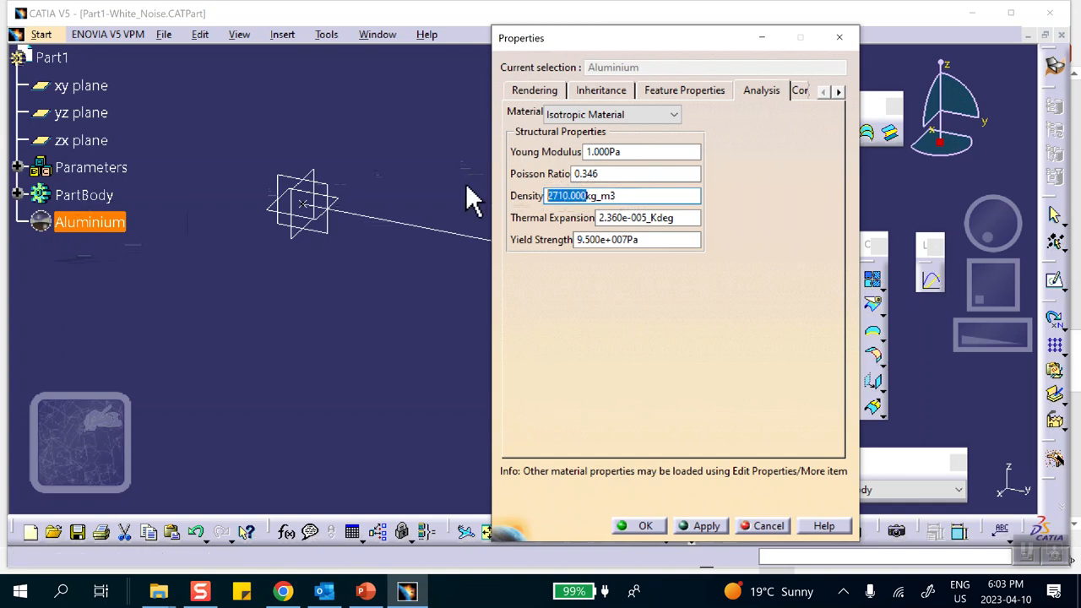
text(1)
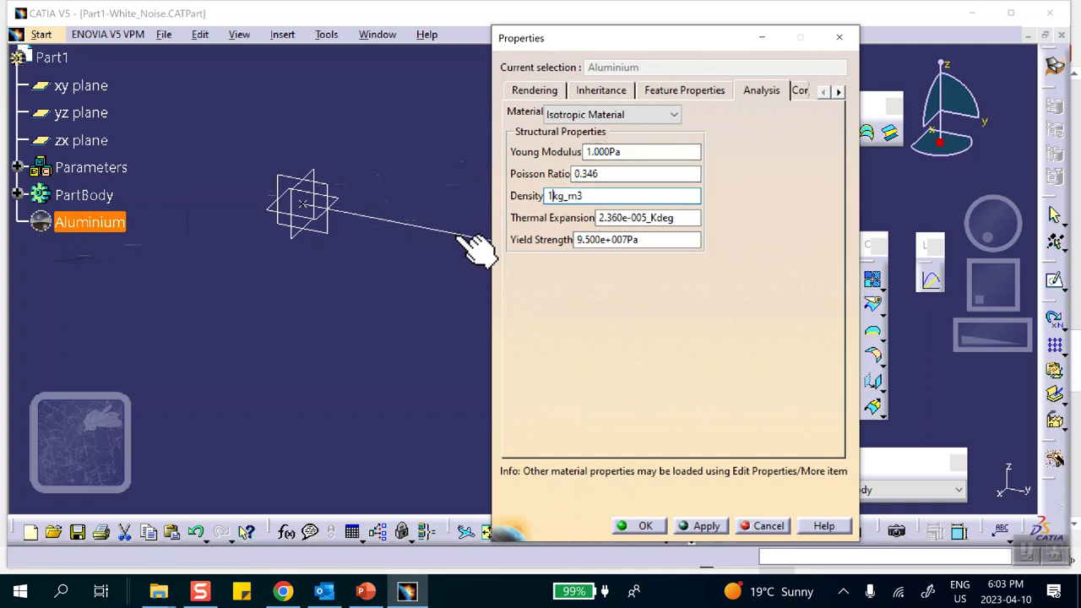
click(641, 525)
Save the part and switch to the Generative Structural Analysis workbench.
middle_click(434, 367)
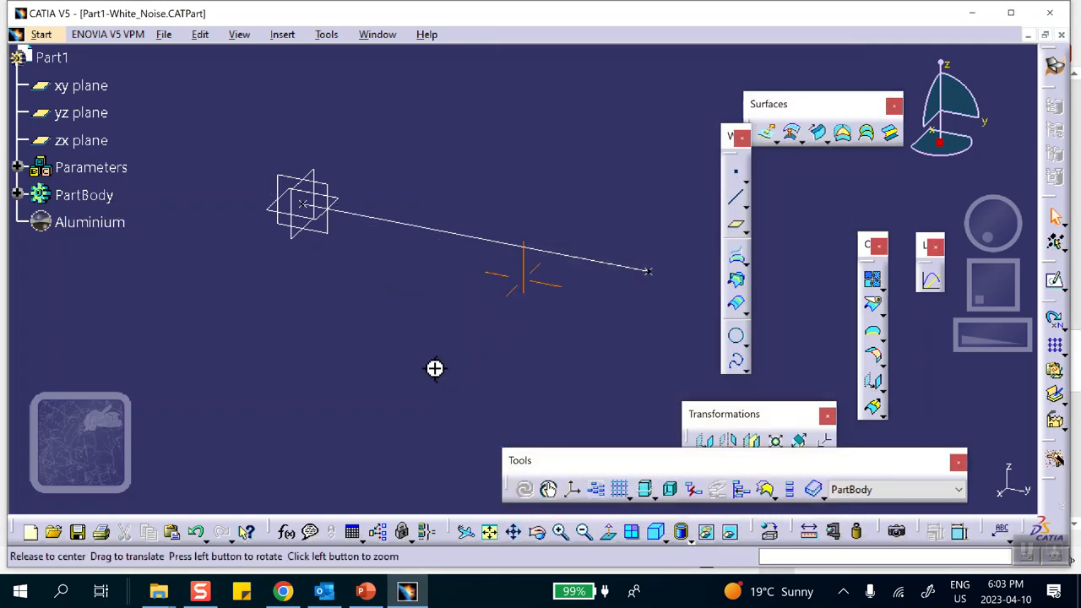
click(76, 531)
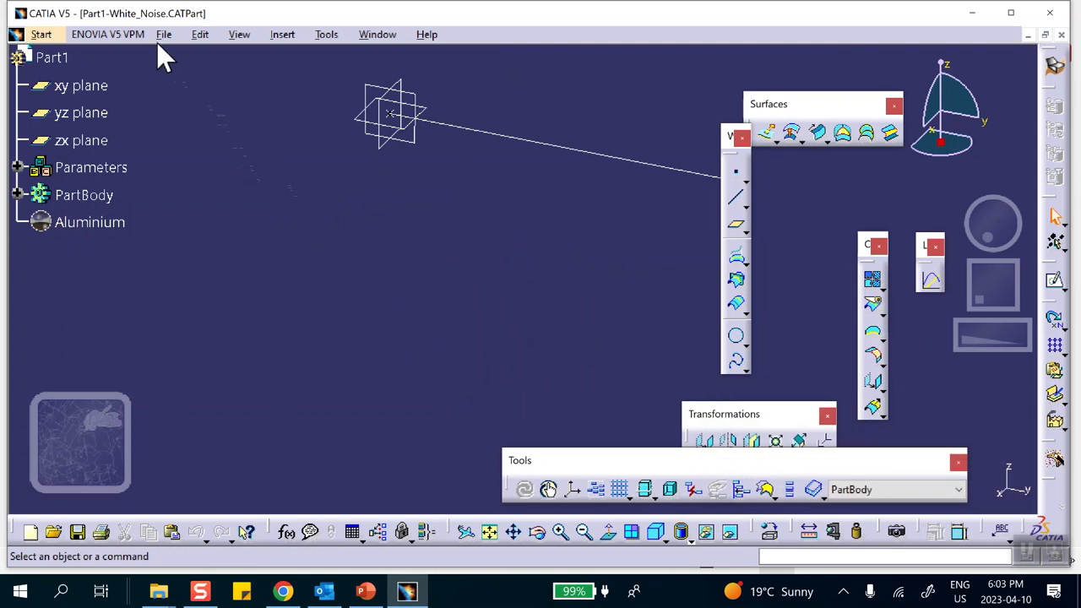
click(40, 34)
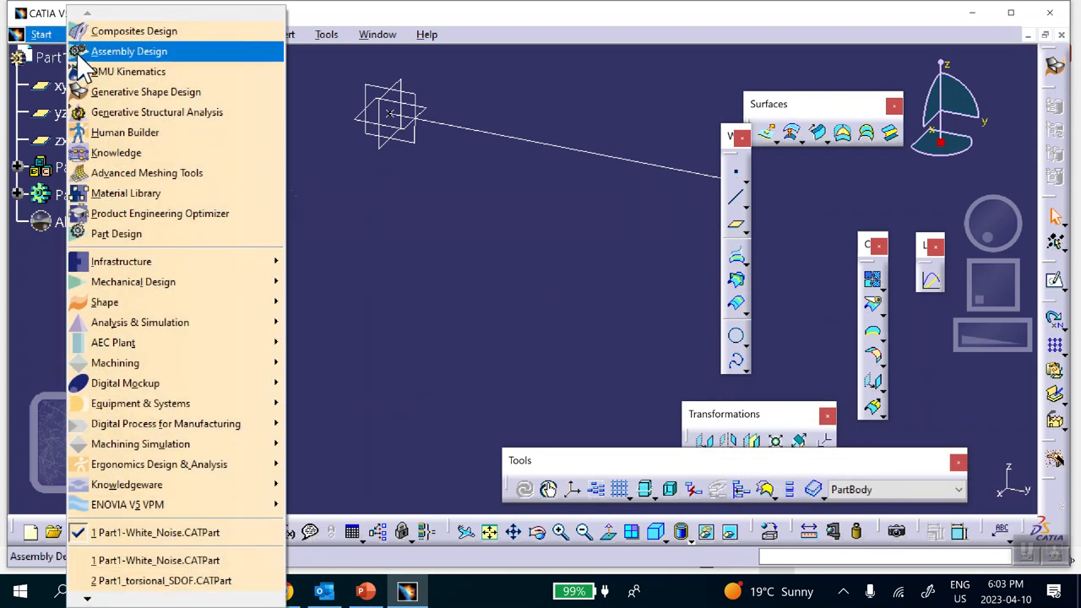
click(152, 116)
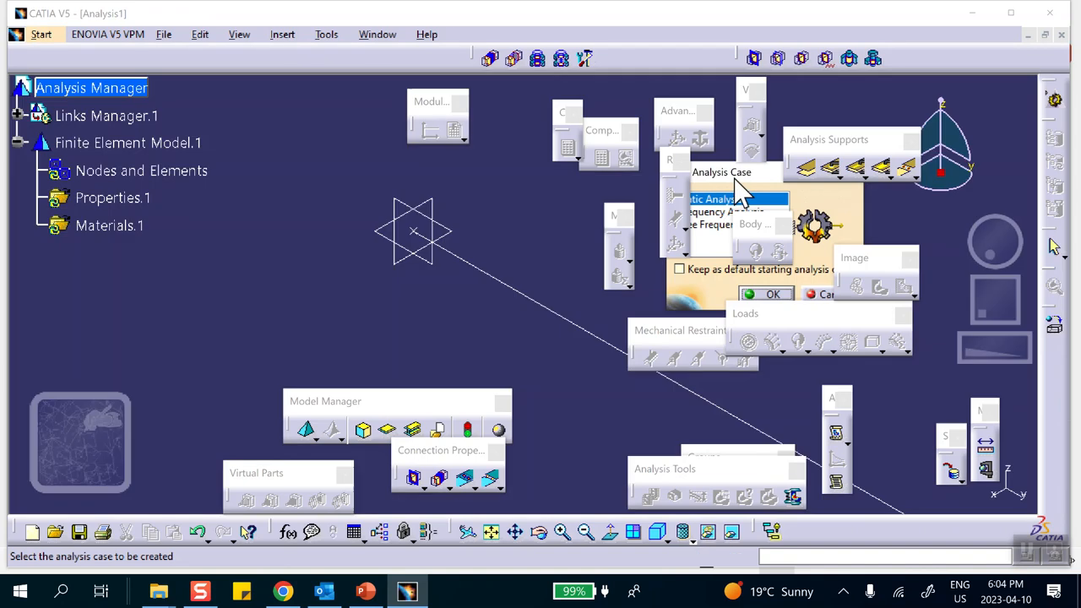
Rearrange the new analysis case dialog and the floating toolbars around the line, and create a Static Analysis case.
drag(594, 128, 560, 127)
middle_drag(395, 163, 253, 157)
drag(515, 127, 741, 156)
drag(423, 405, 599, 437)
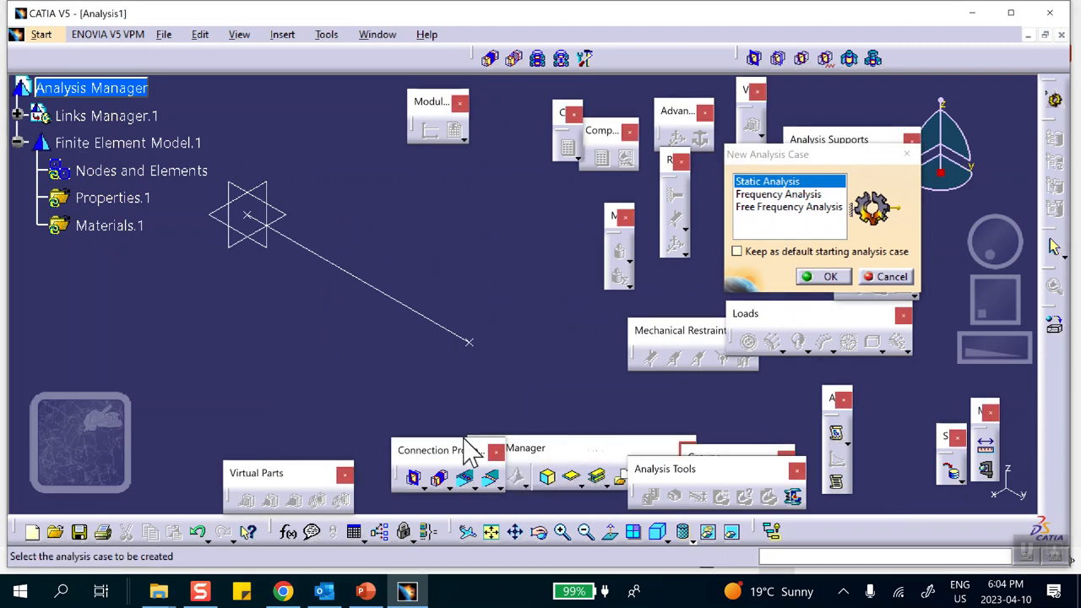
drag(438, 449, 382, 446)
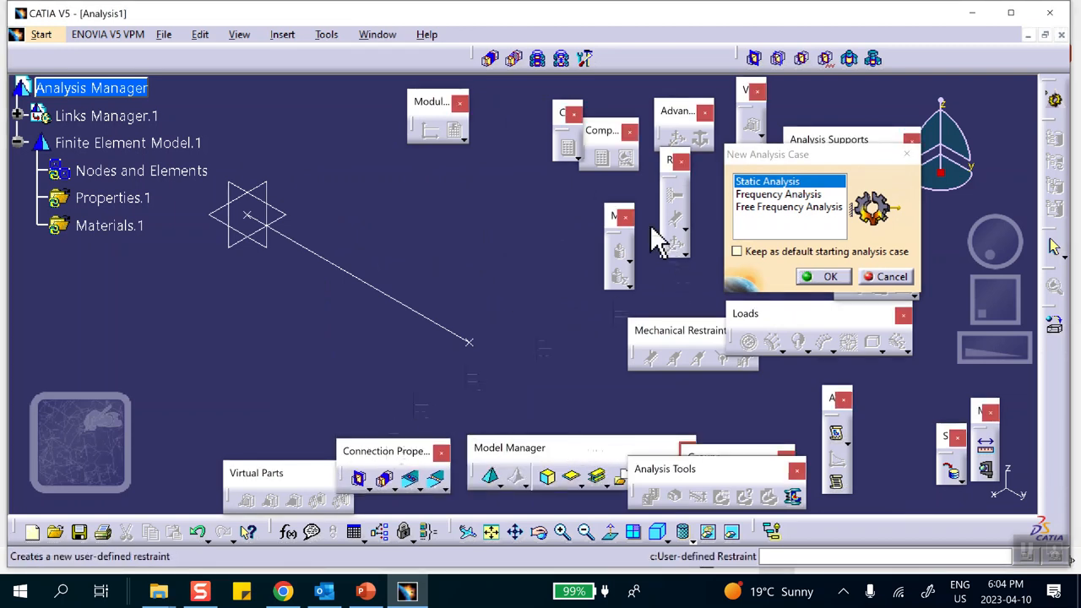
click(813, 274)
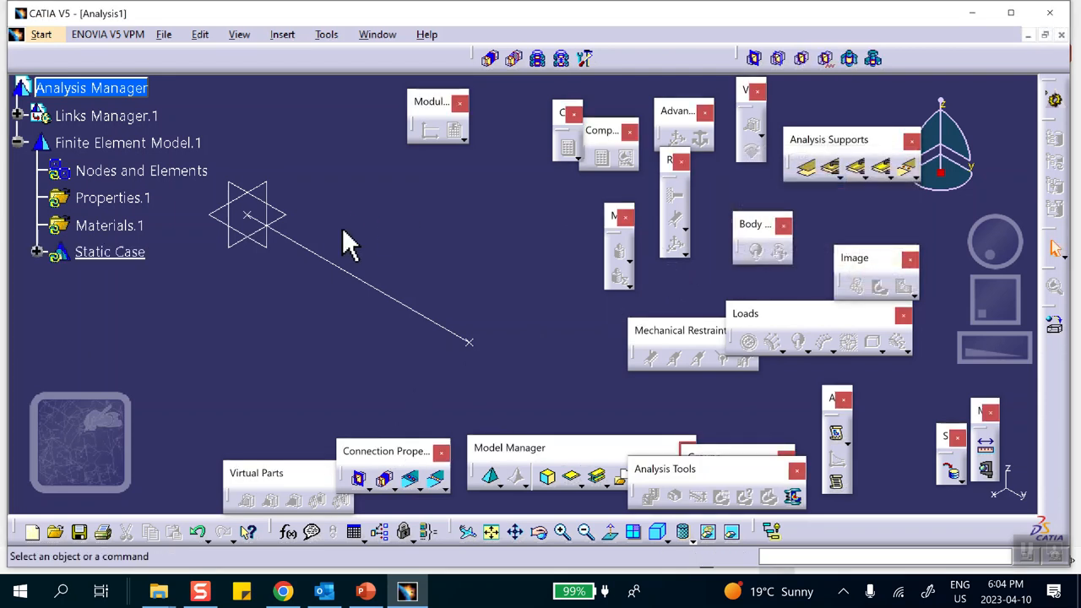
Expand the Static Case in the tree and hide the two end points of the line.
click(36, 251)
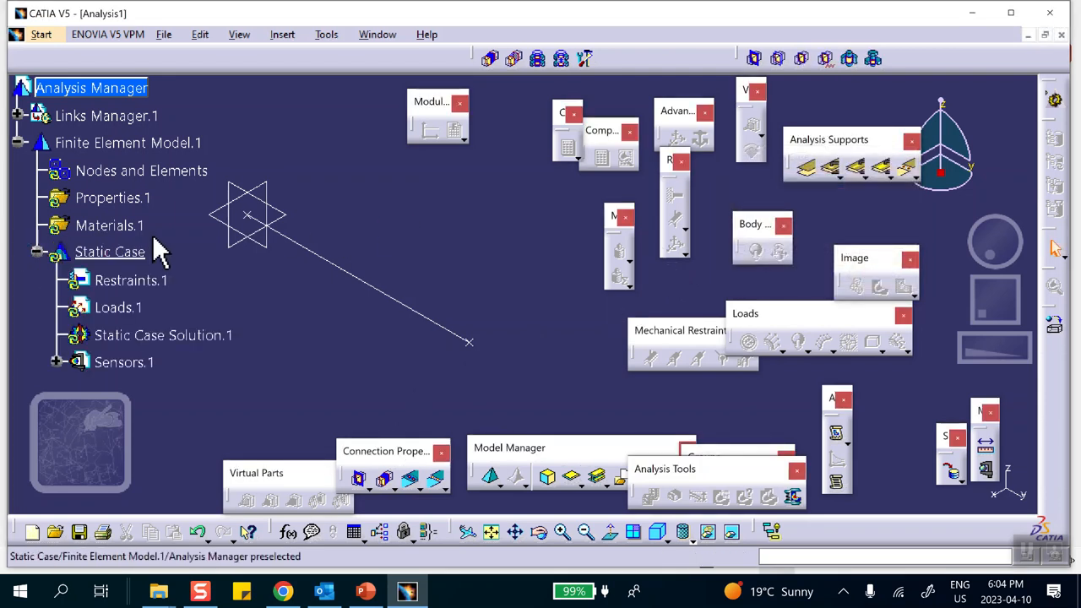
right_click(261, 224)
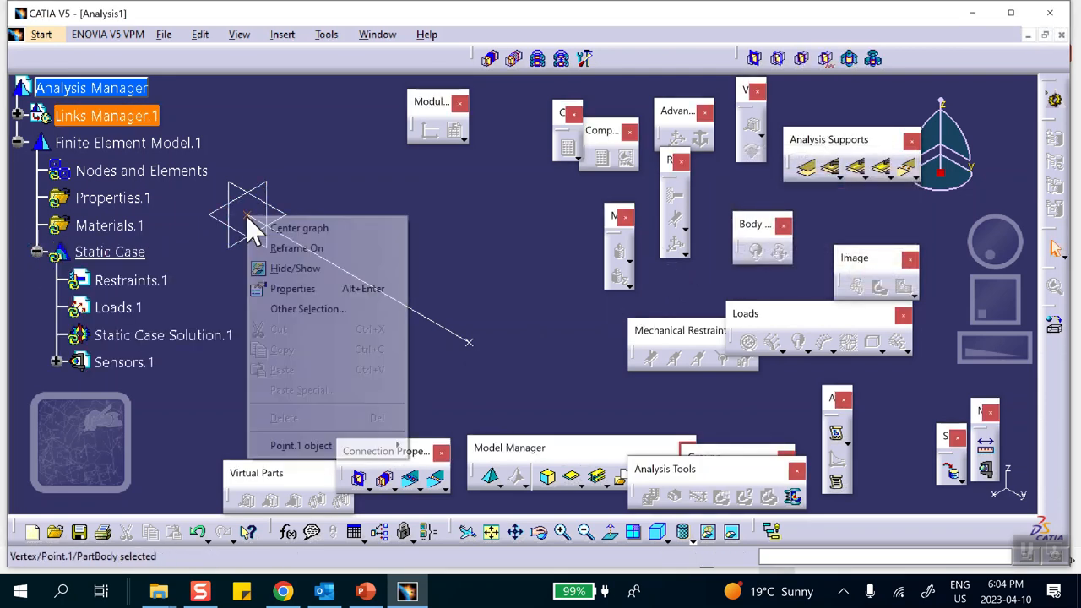
click(292, 272)
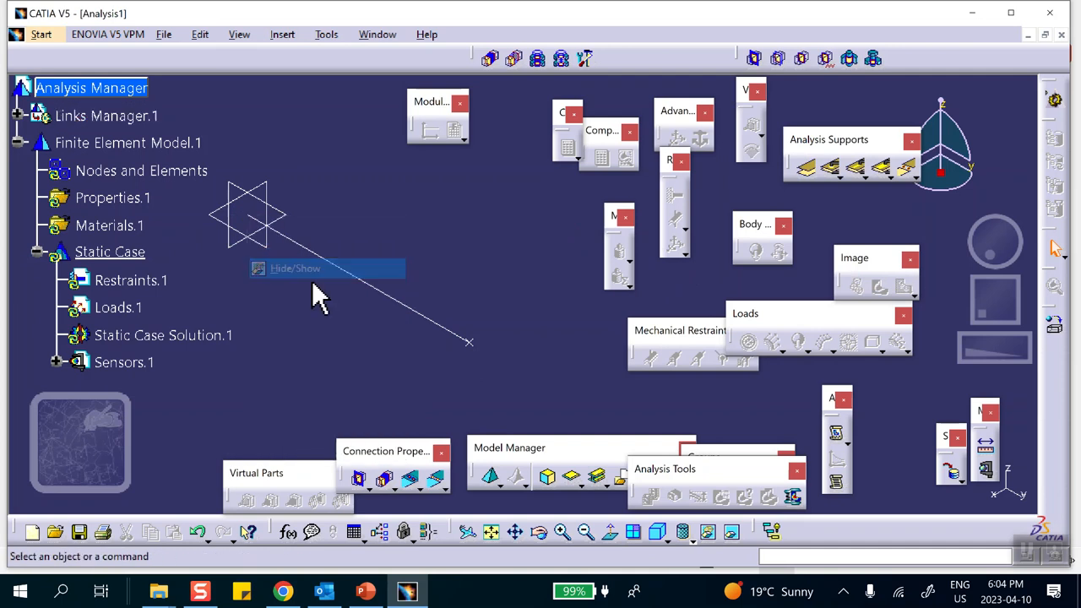
right_click(477, 346)
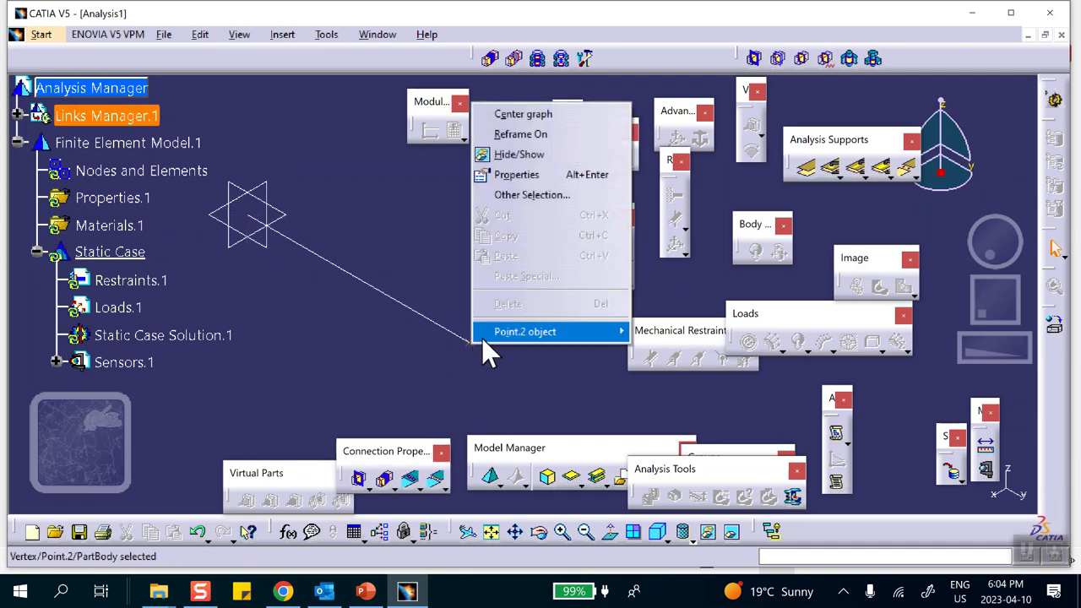
click(510, 155)
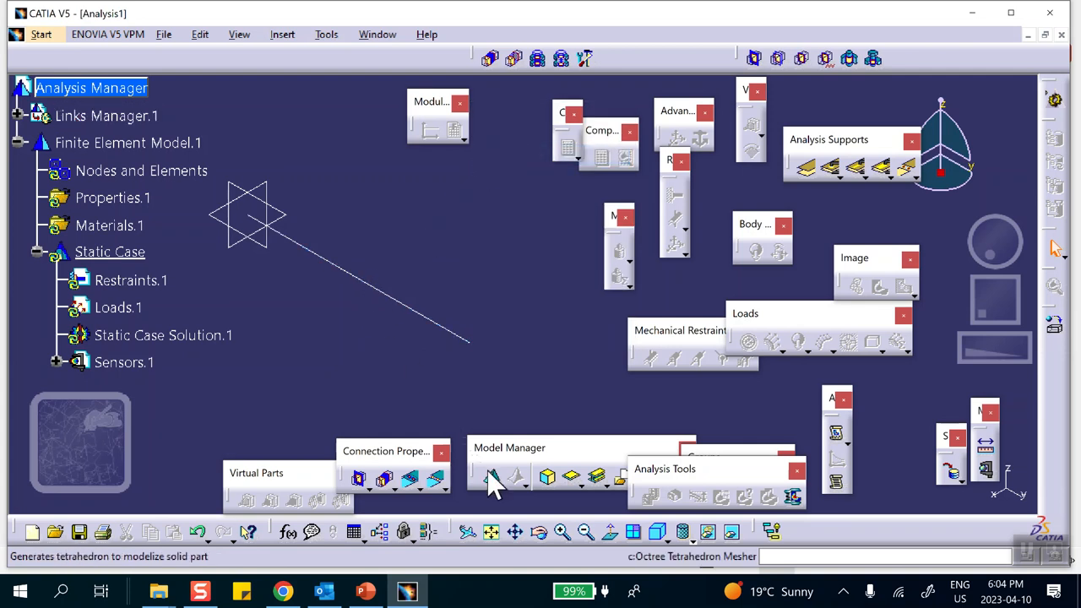
Apply a beam mesh with an element size of 1 m to the line.
click(524, 464)
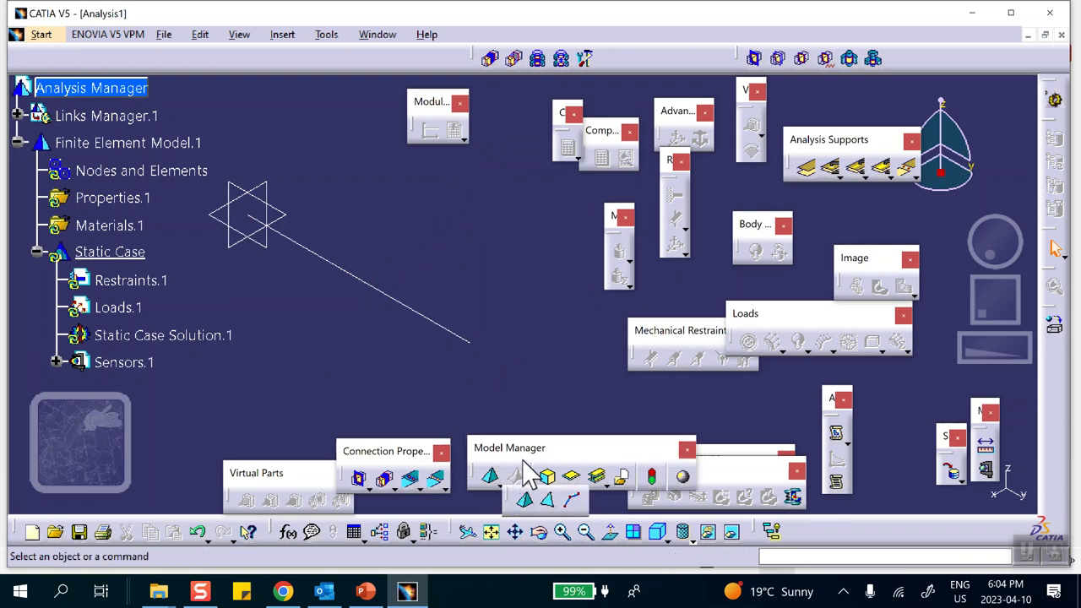
click(573, 502)
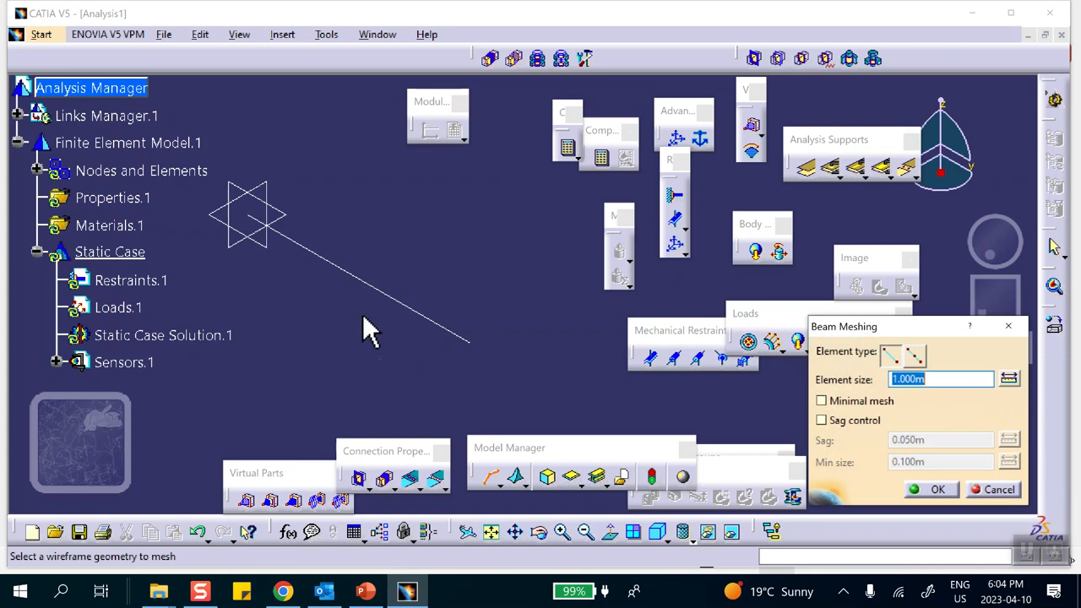
click(361, 286)
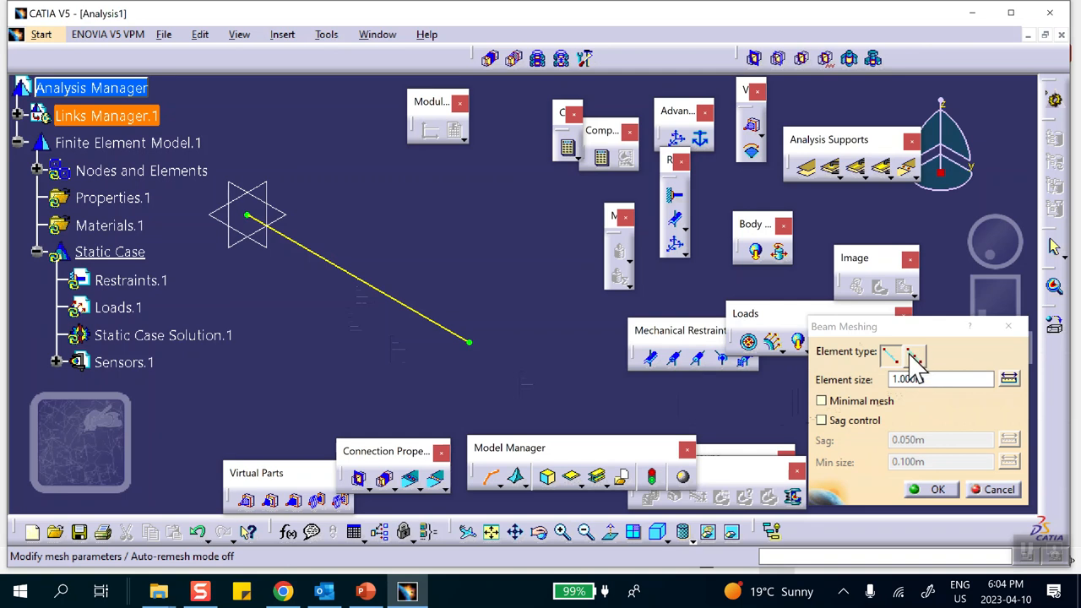
click(916, 356)
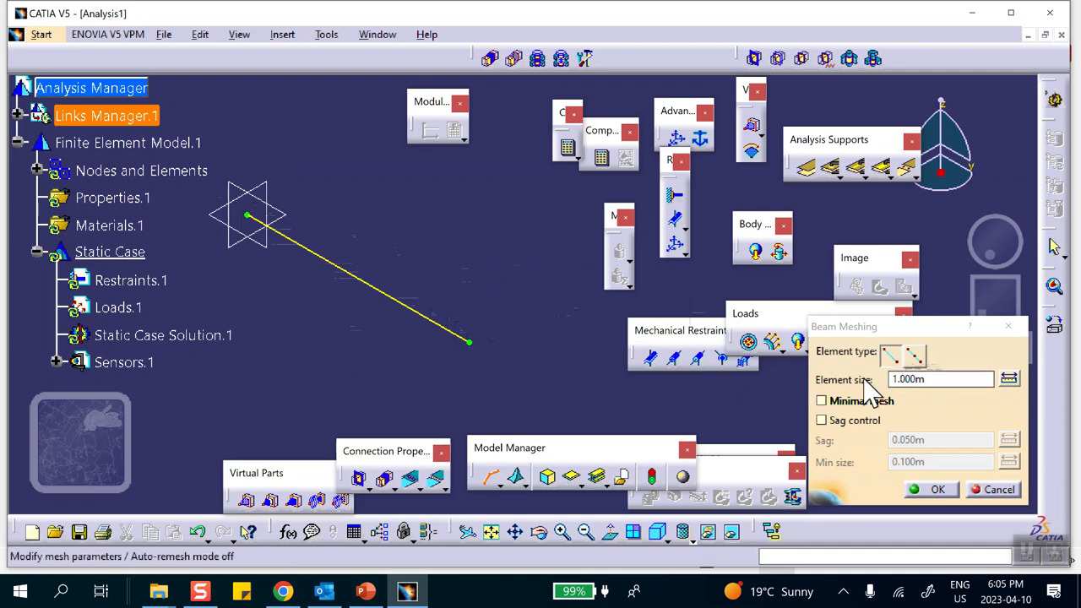
click(935, 492)
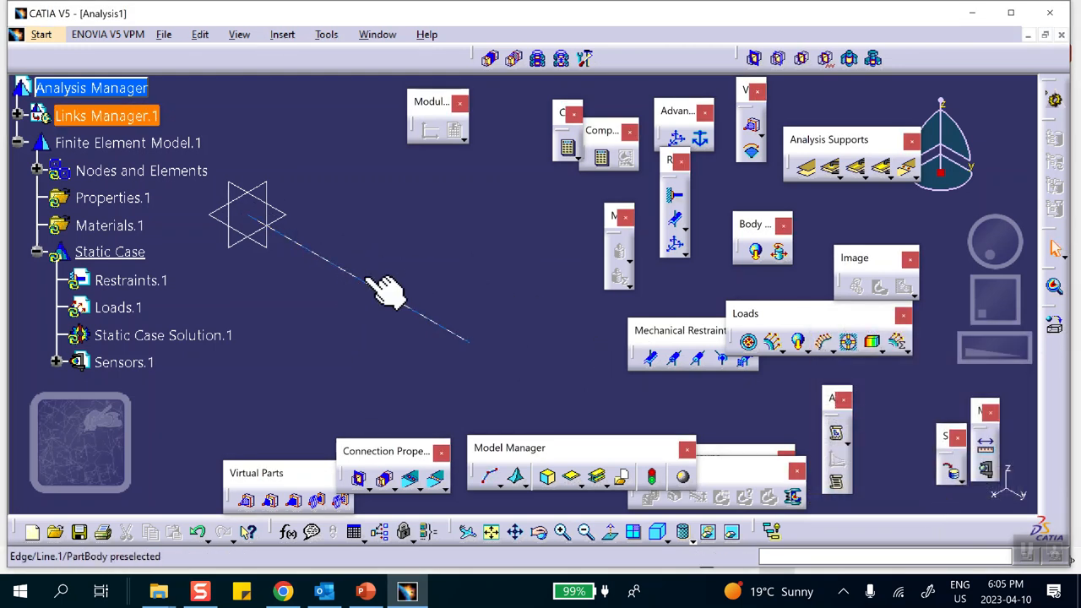
Assign a 1D cylindrical beam property with a 0.1 m radius to the line.
middle_drag(382, 241, 407, 228)
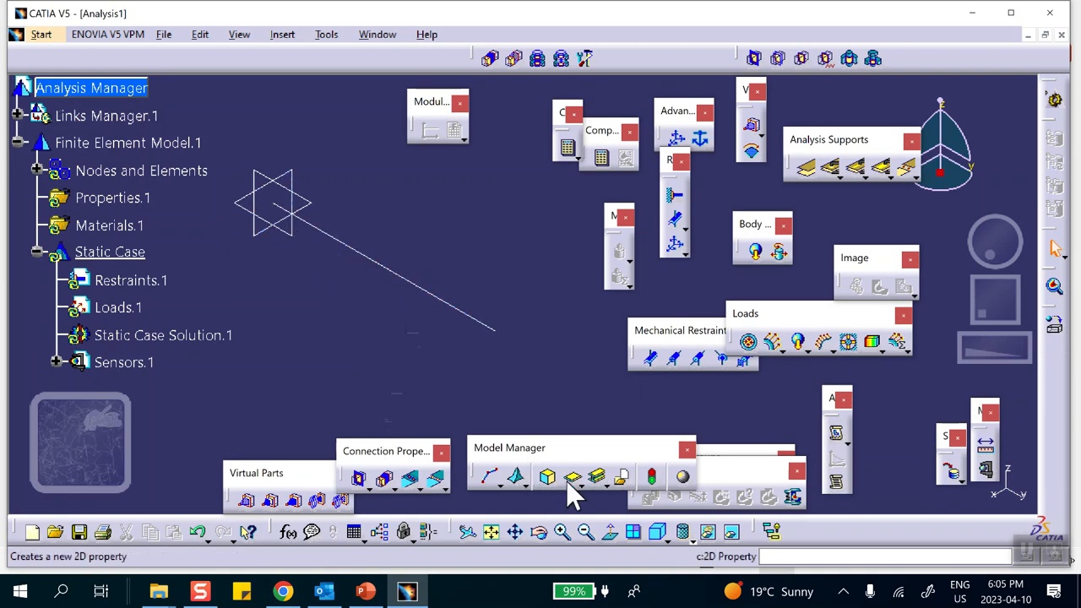
click(597, 482)
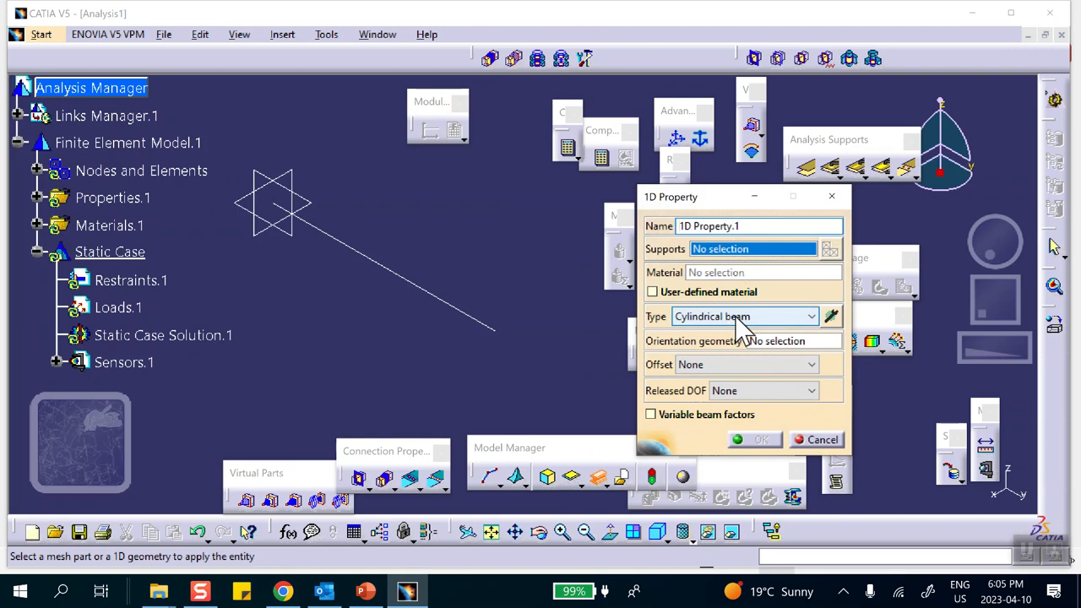
click(830, 315)
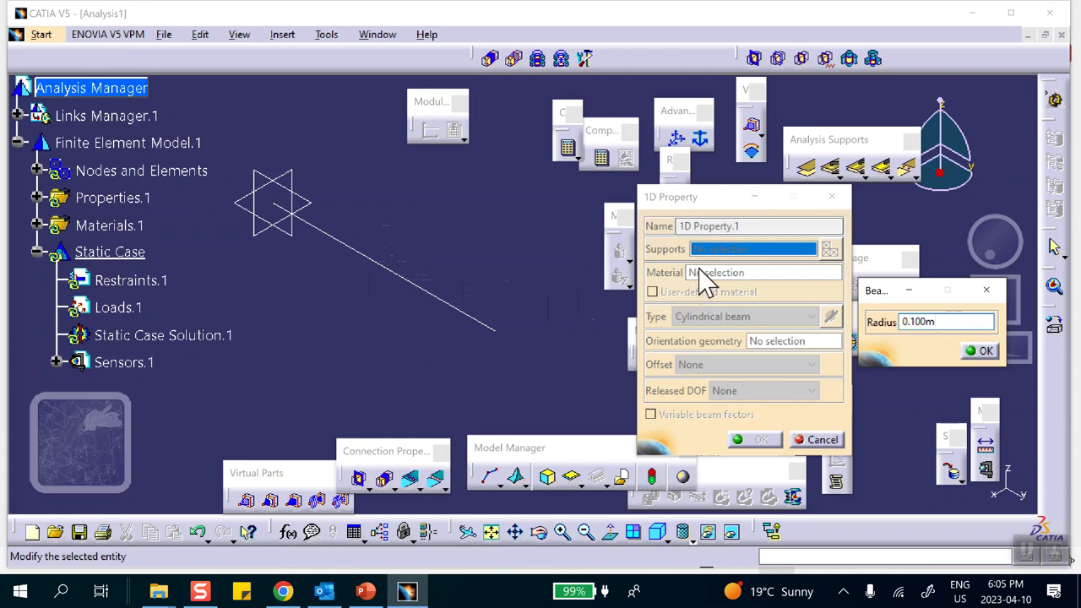
click(983, 352)
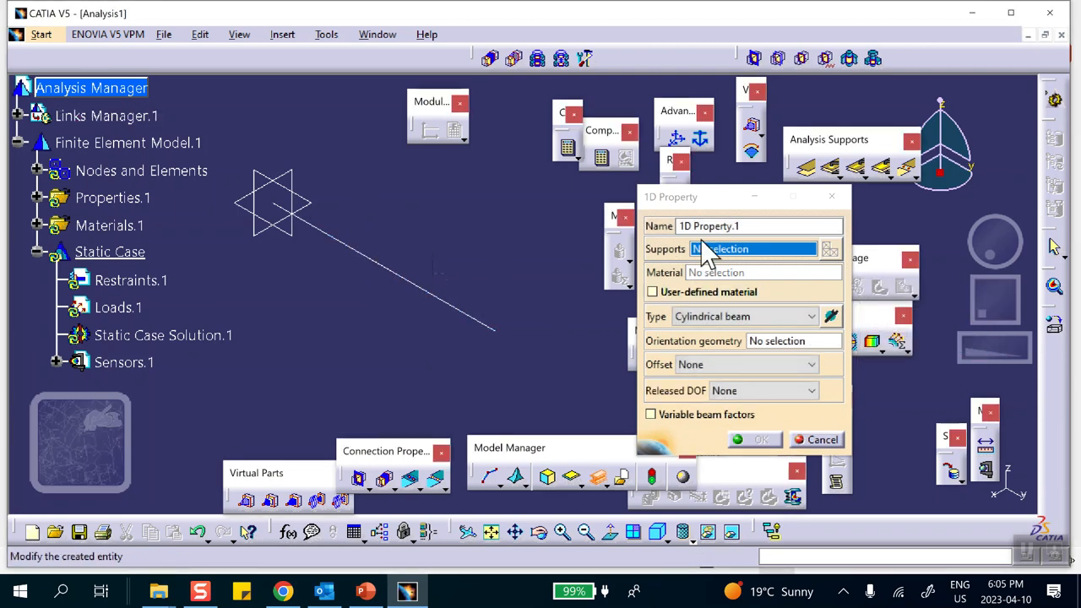
click(422, 291)
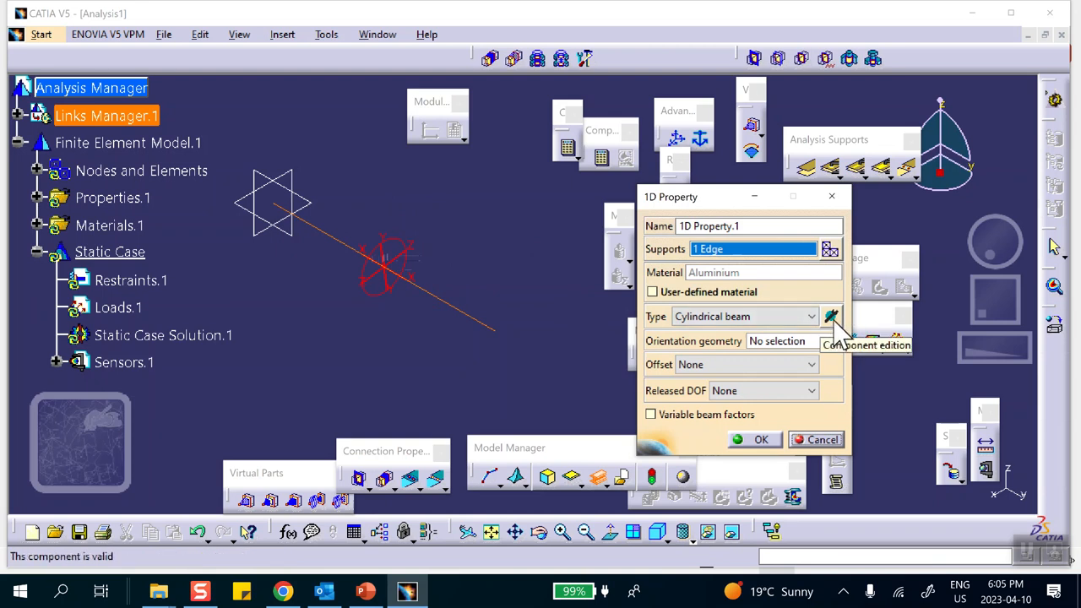
click(751, 440)
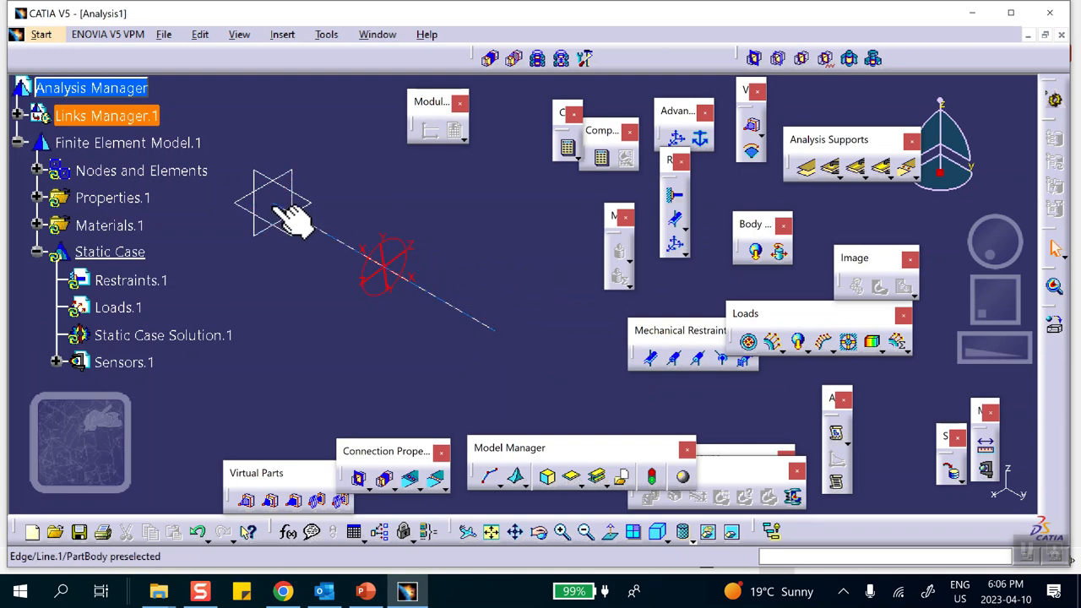
Create a General Analysis Connection between the line's two end vertices and expand the Analysis Connection Manager in the tree to list it.
mouse_move(540, 270)
middle_down()
mouse_move(535, 234)
mouse_move(532, 254)
middle_up()
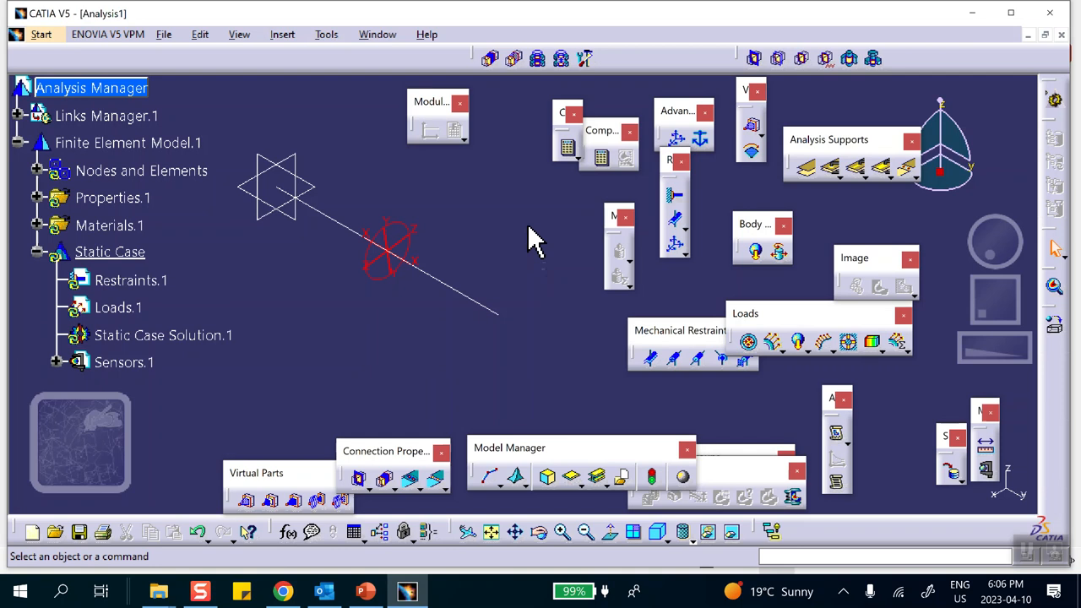
click(808, 169)
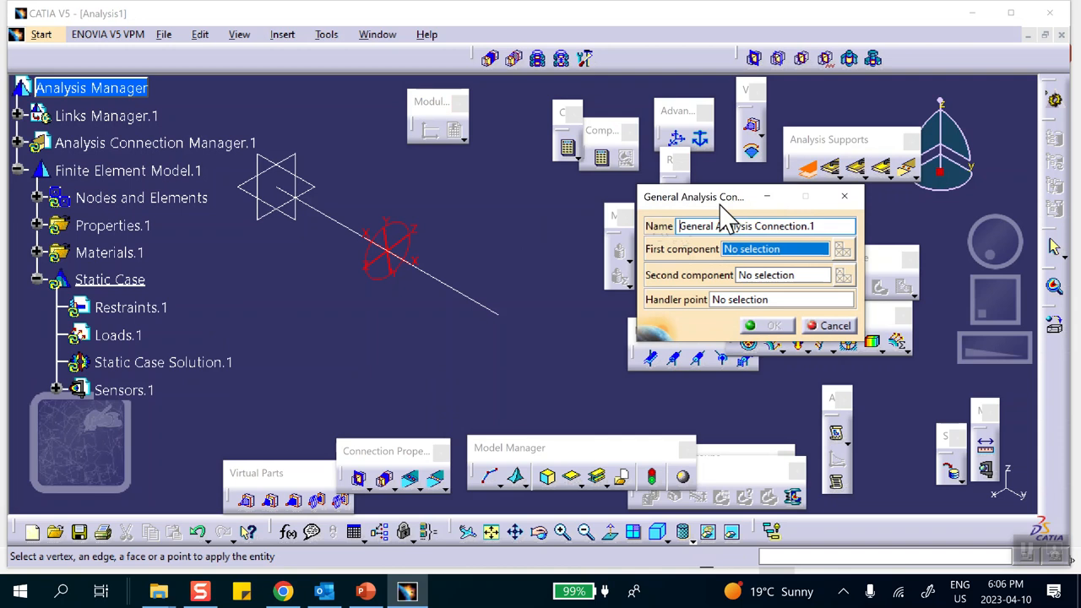
click(274, 187)
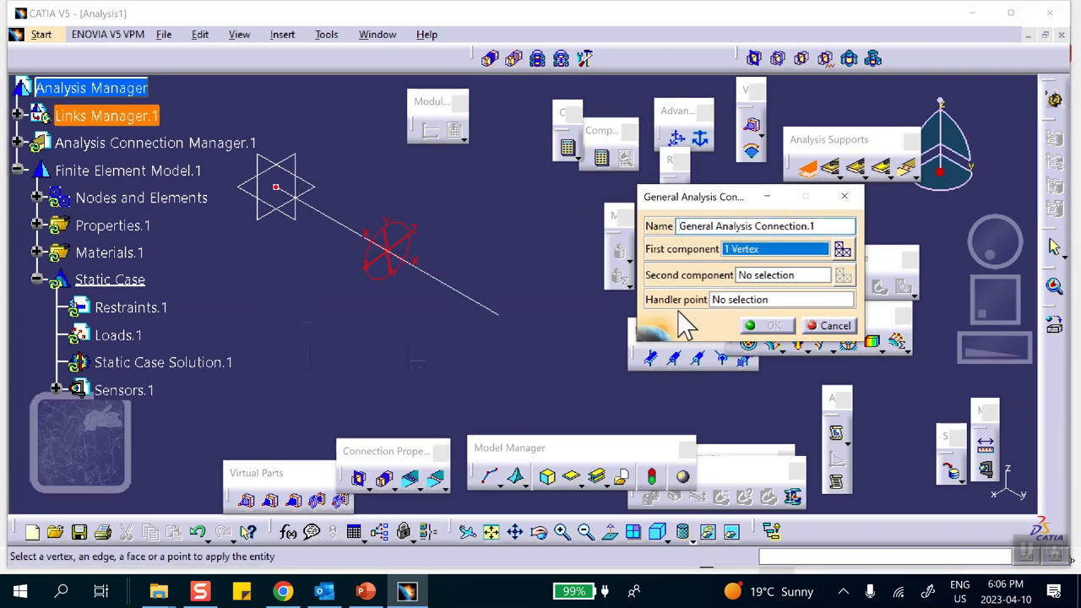
click(769, 276)
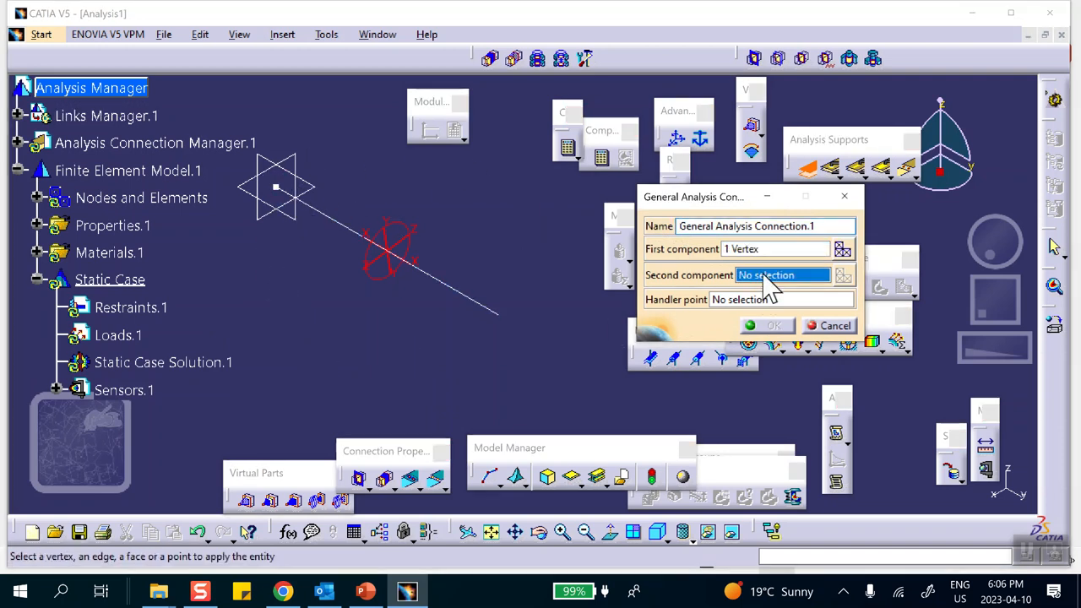
click(498, 315)
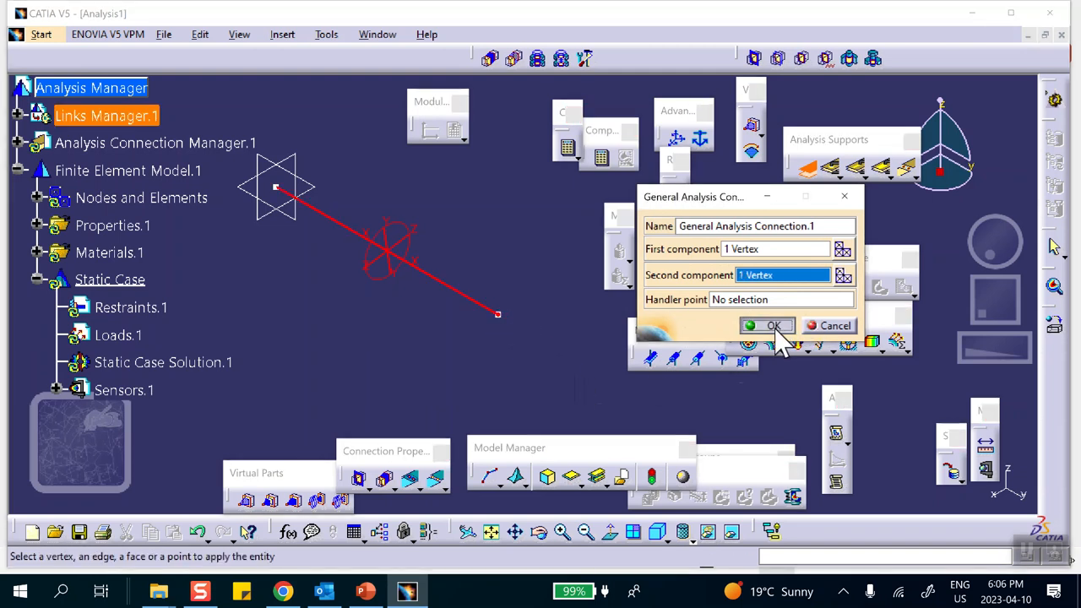
click(773, 326)
click(17, 143)
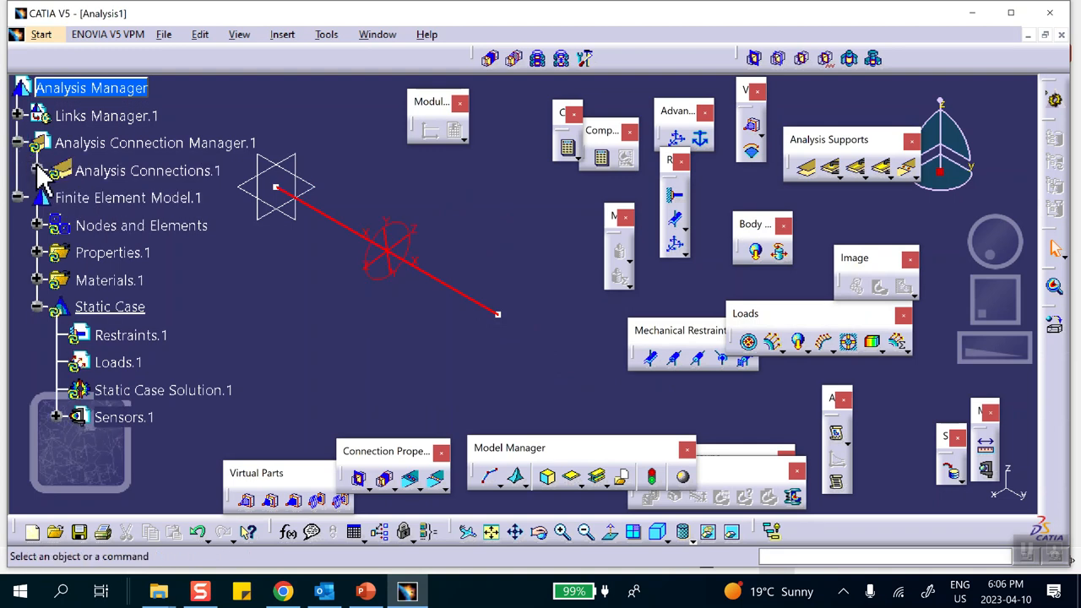
click(36, 169)
Start a user-defined distant connection property with a Rigid-Spring-Rigid middle and open the middle component's stiffness values.
middle_drag(393, 308, 470, 333)
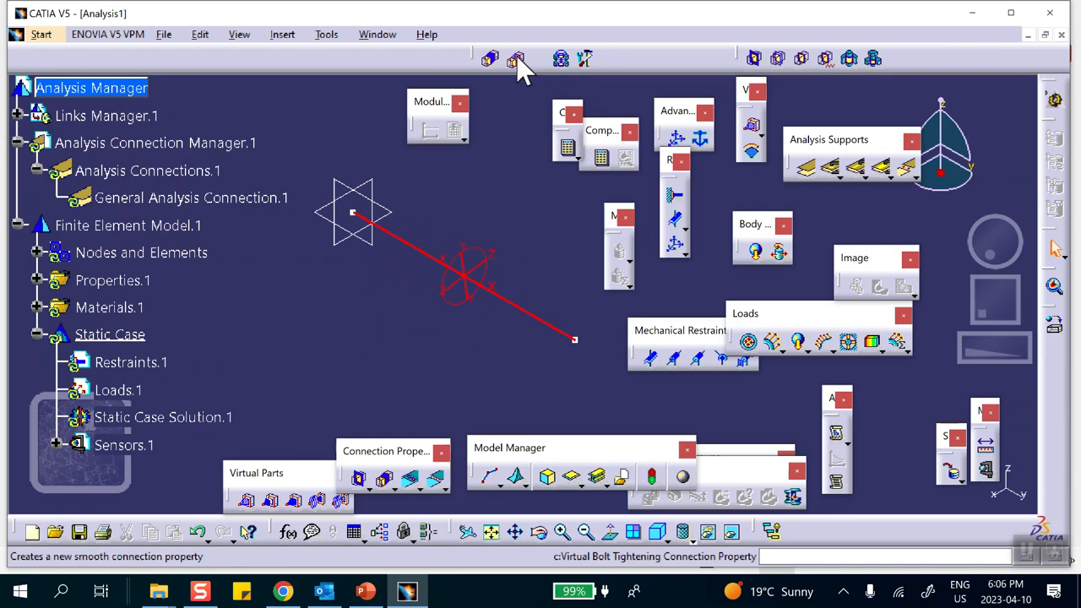
drag(476, 60, 485, 94)
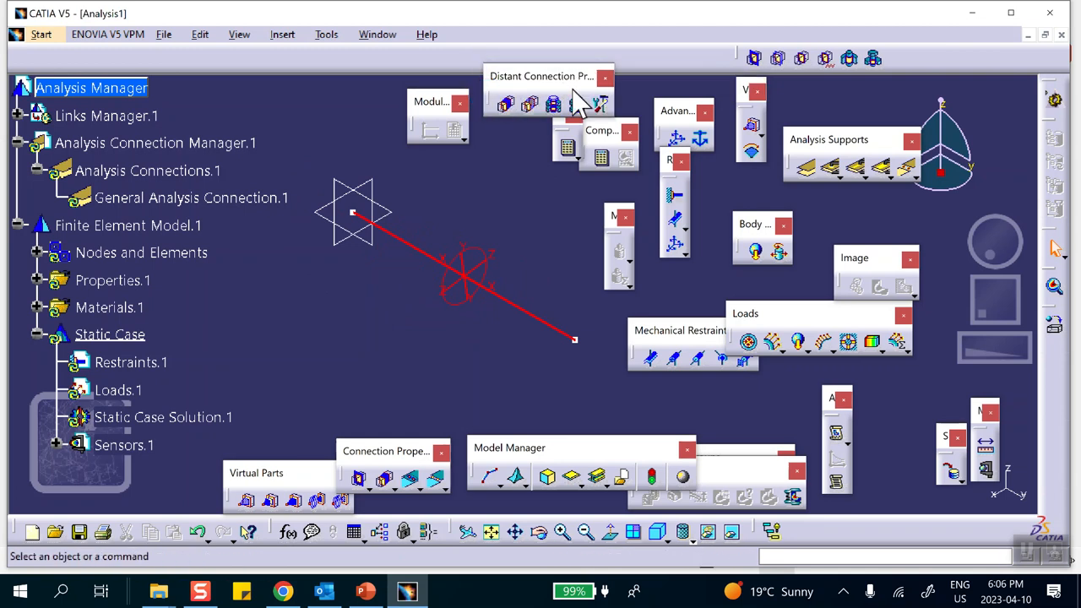
click(600, 104)
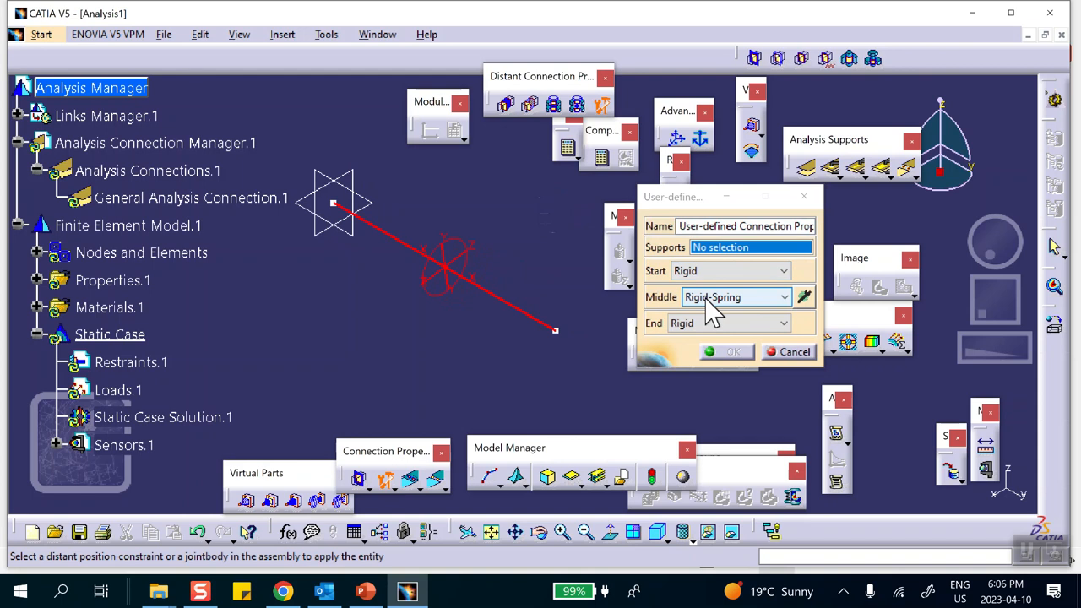
click(783, 298)
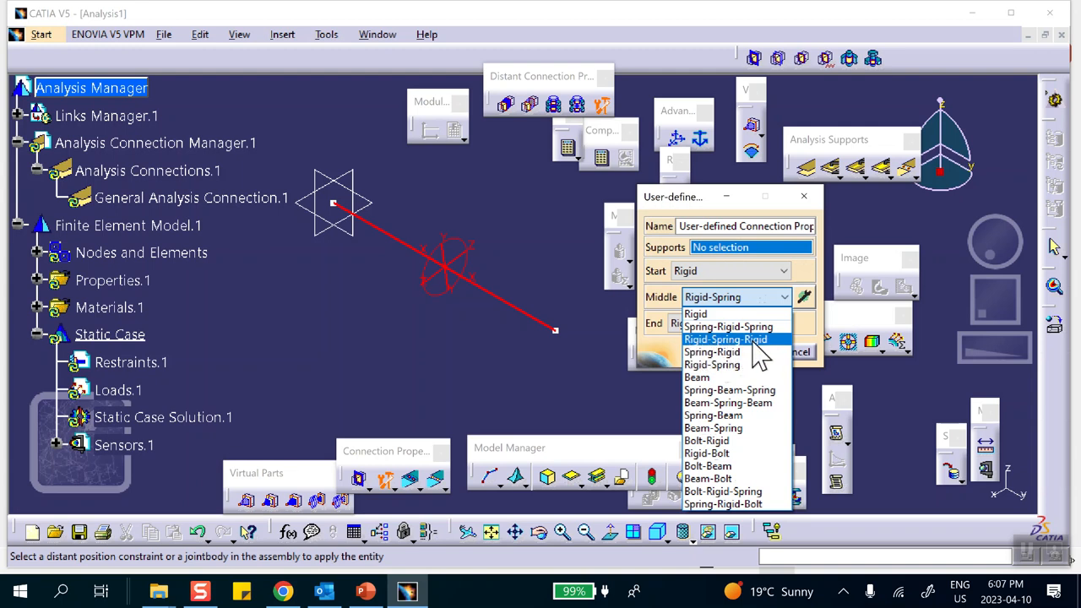
click(752, 340)
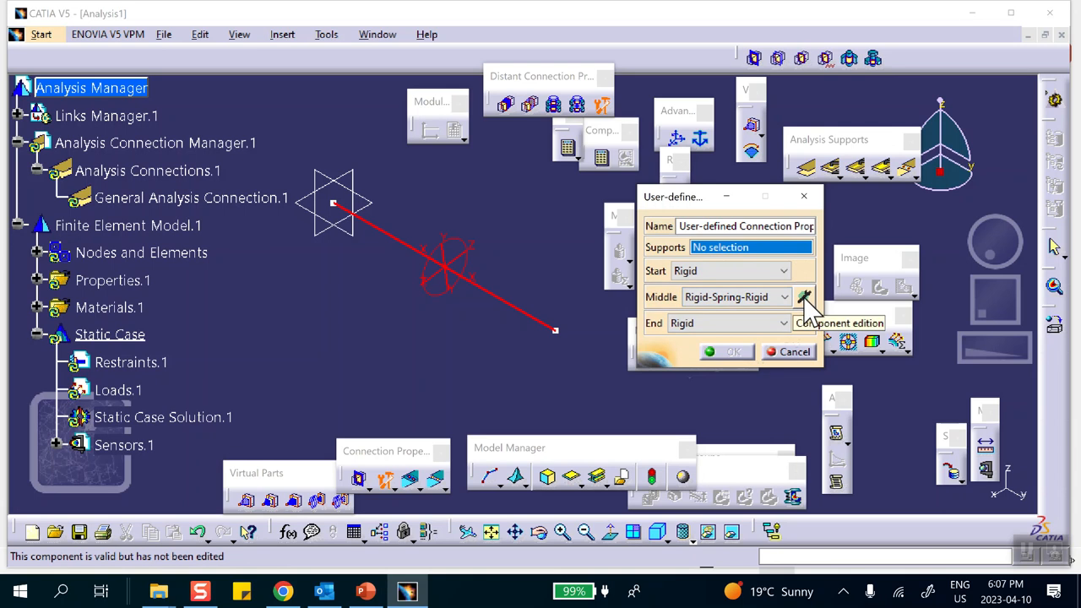
click(803, 296)
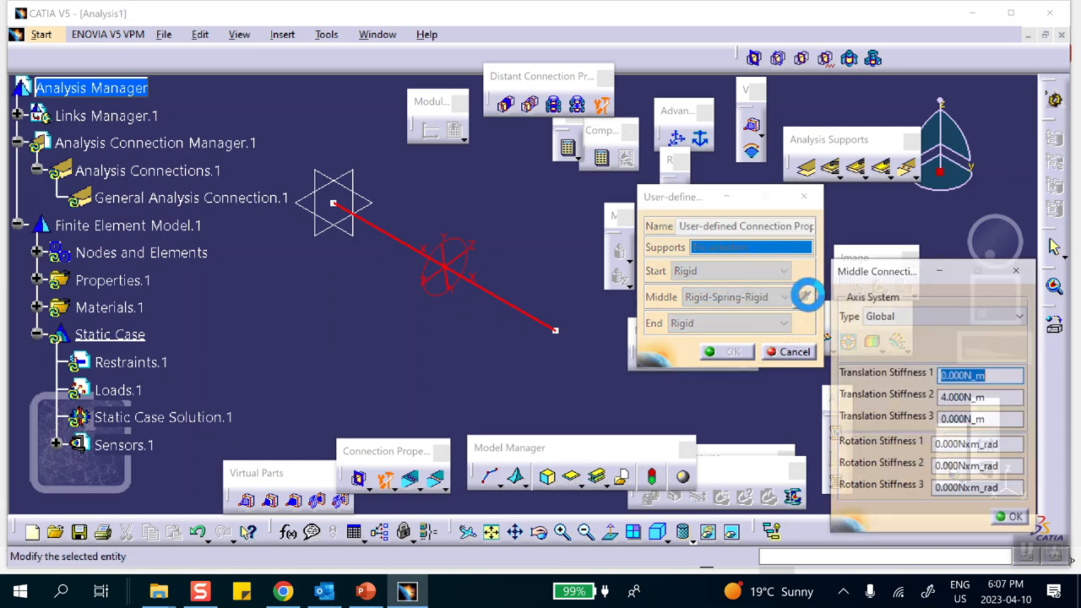
drag(912, 273, 793, 179)
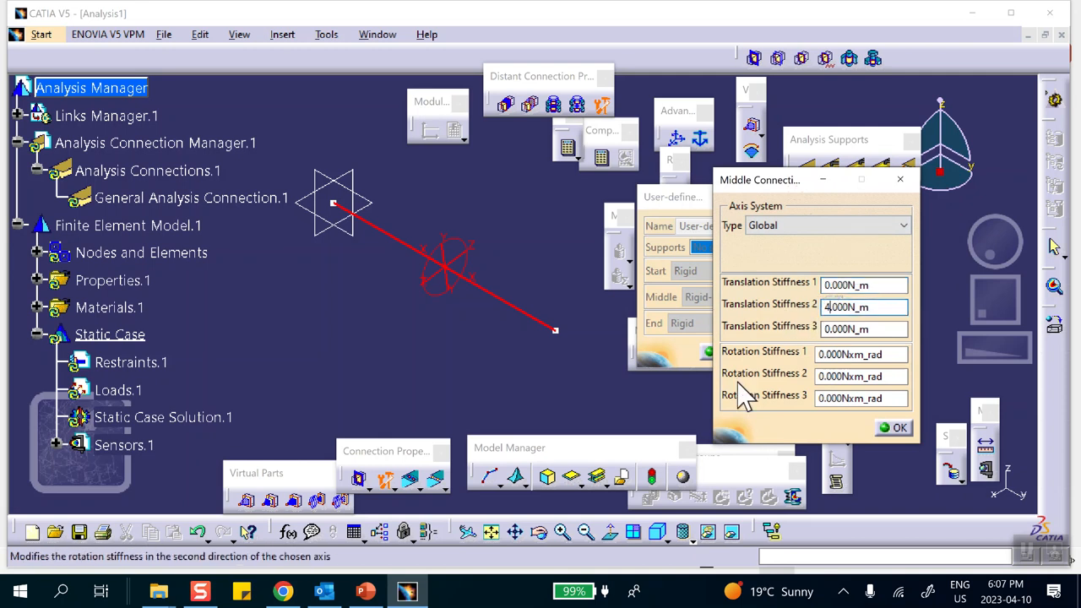
Switch to PowerPoint to check the spring constant on the first slide, and return to CATIA.
click(365, 591)
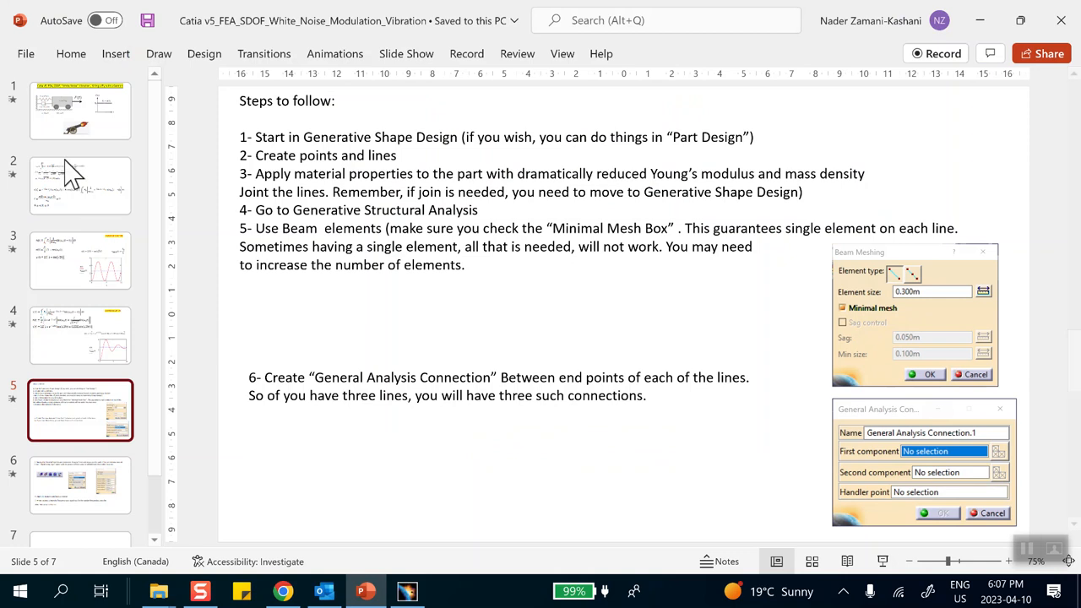
click(69, 127)
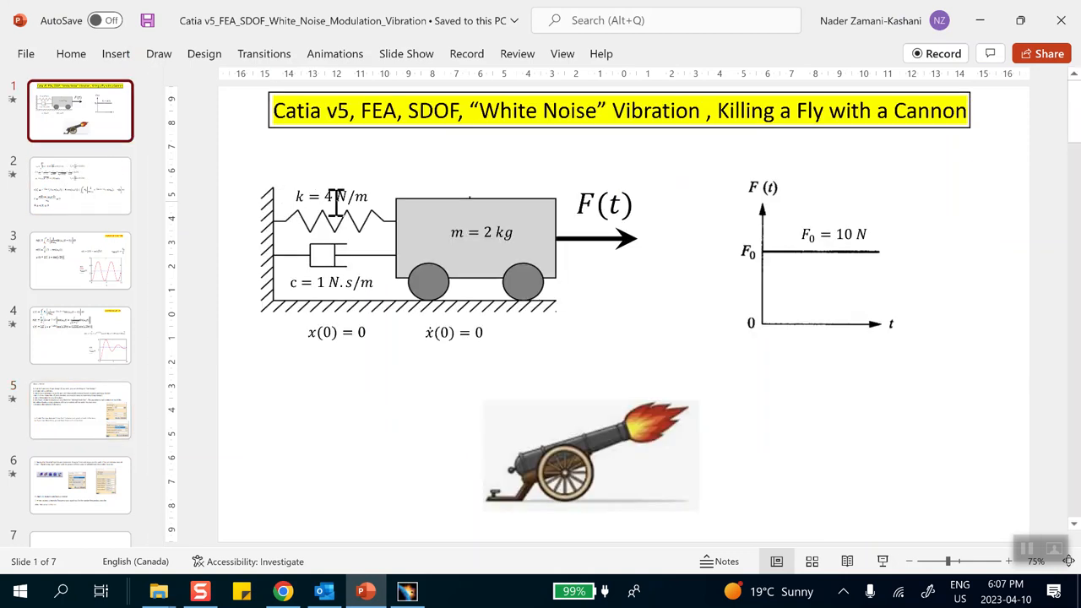
click(979, 20)
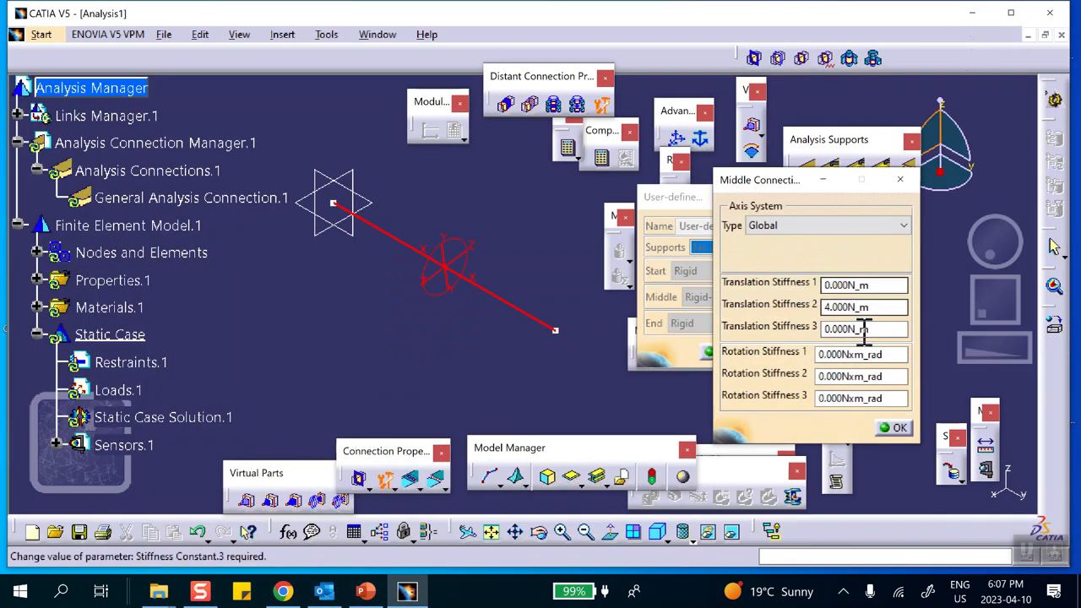
Accept a Translation Stiffness 2 of 4 N_m and apply the user-defined connection property to General Analysis Connection.1.
click(844, 307)
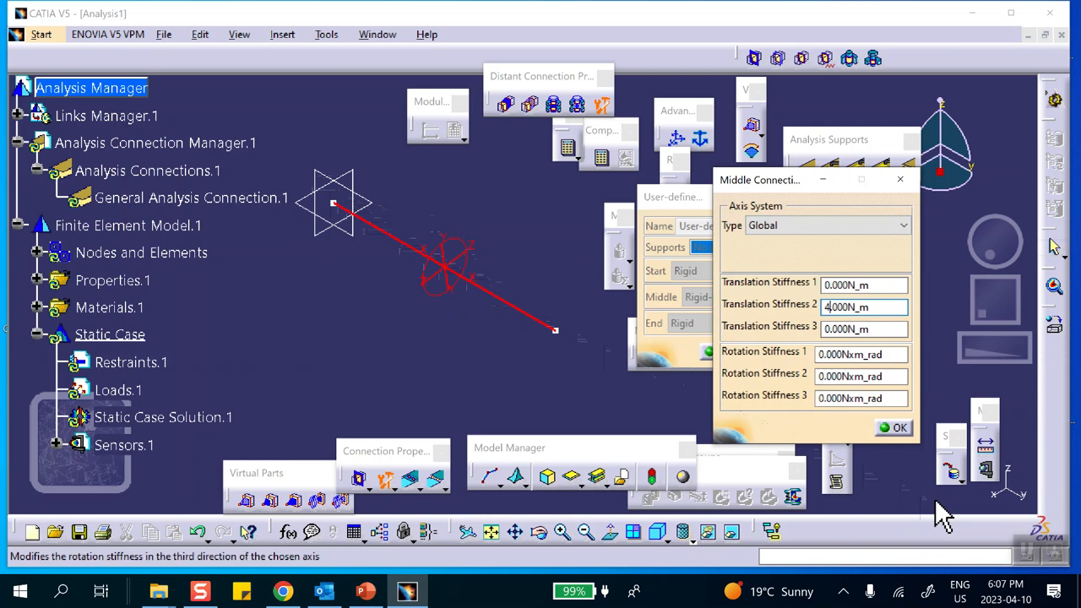
click(897, 426)
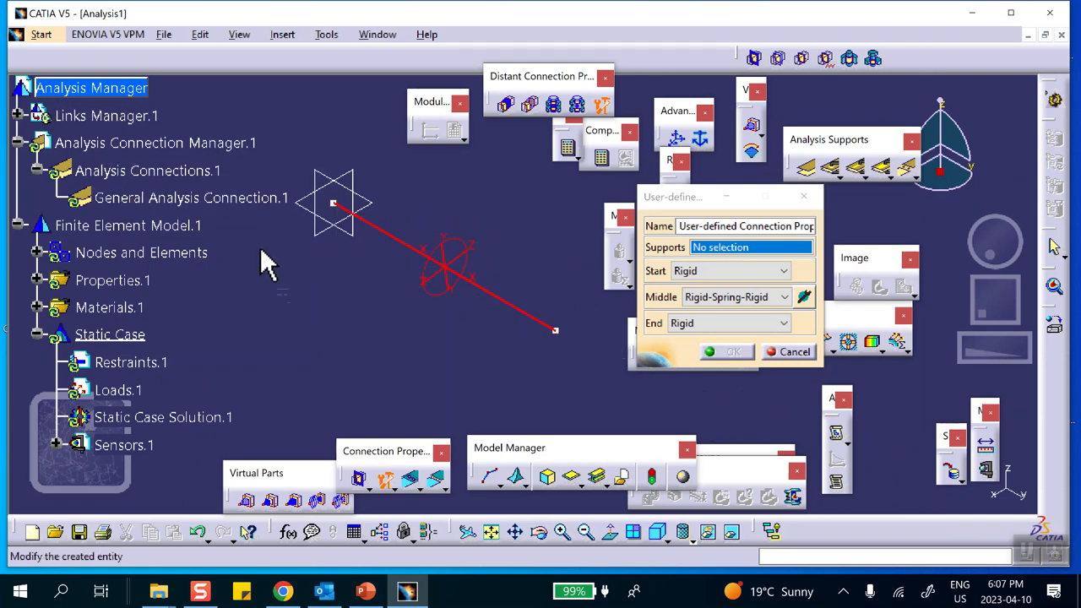
click(253, 199)
click(729, 351)
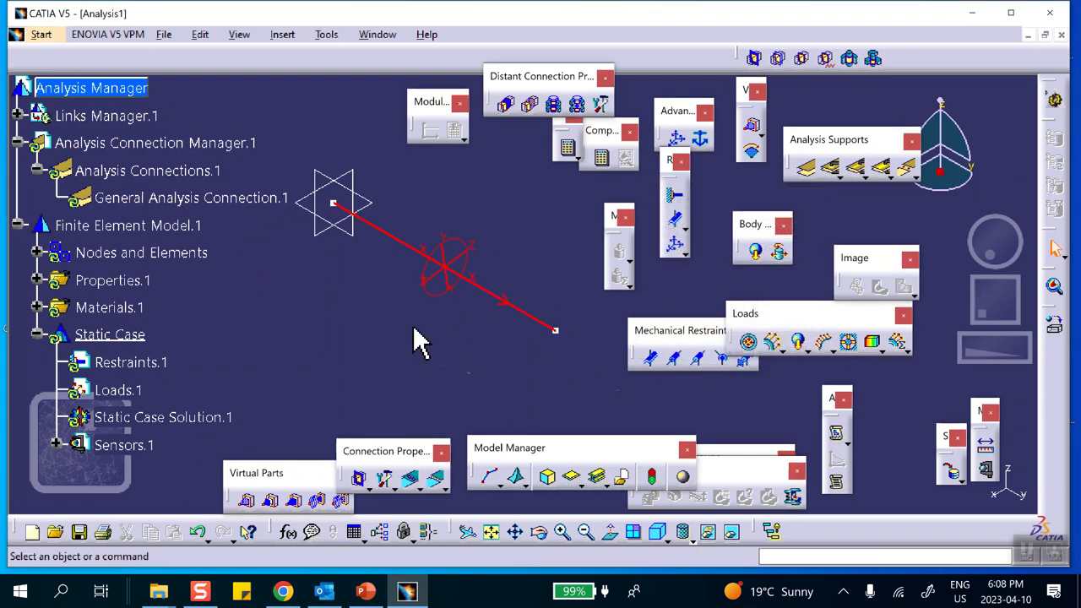
Clamp the line's end vertex at the origin planes.
middle_drag(318, 314, 309, 278)
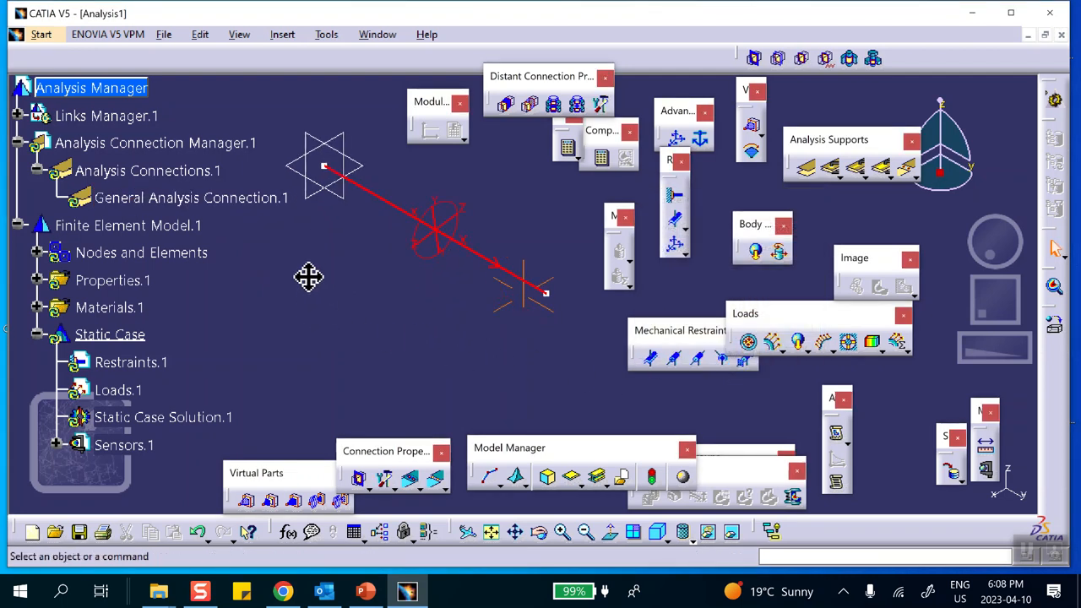
scroll(217, 292, down, 2)
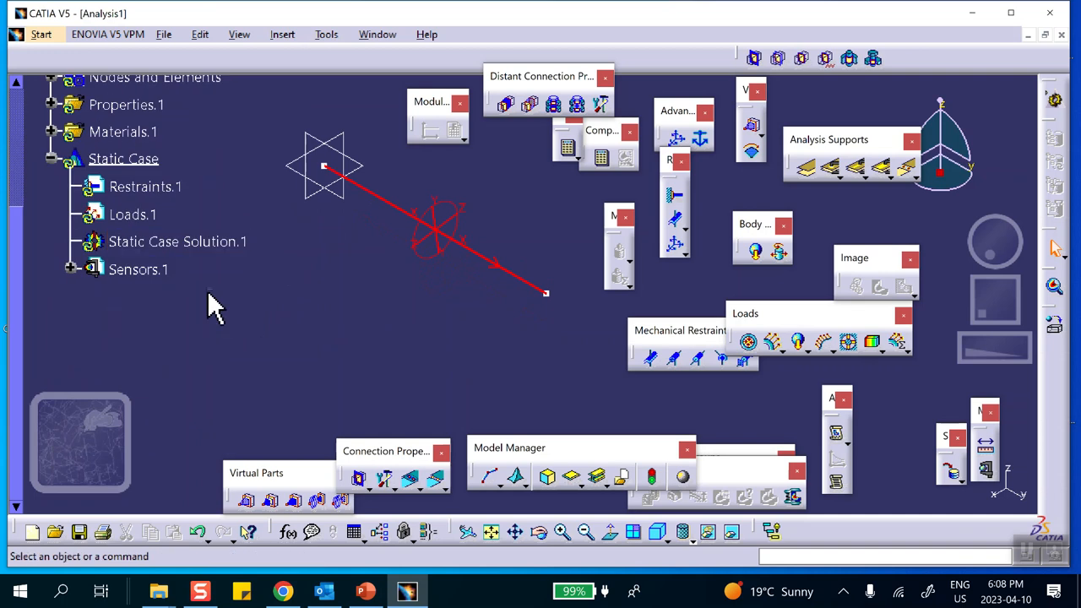
scroll(215, 308, up, 2)
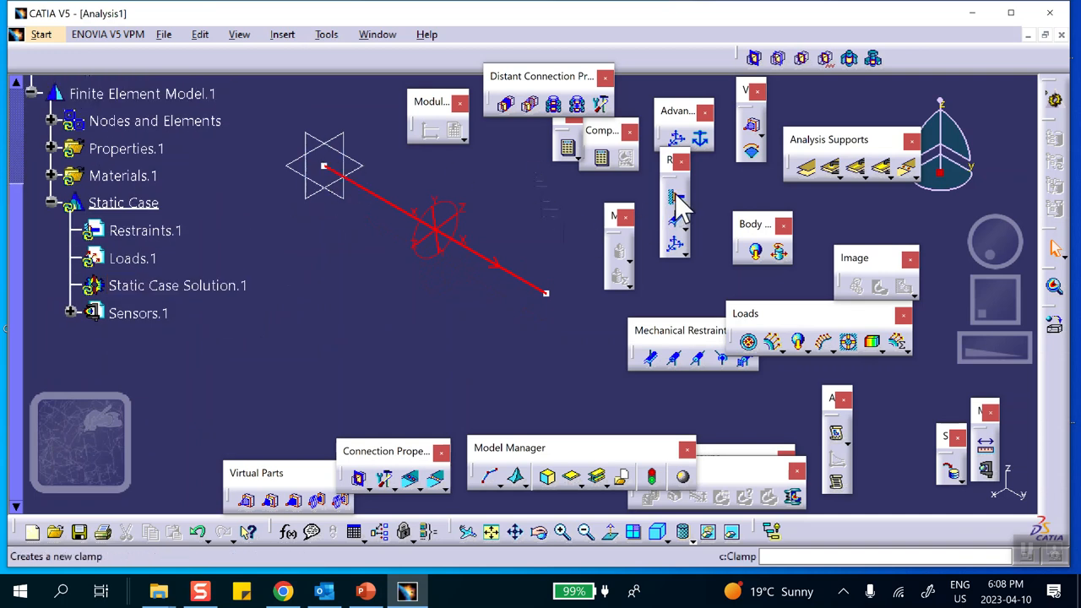
click(673, 196)
click(323, 166)
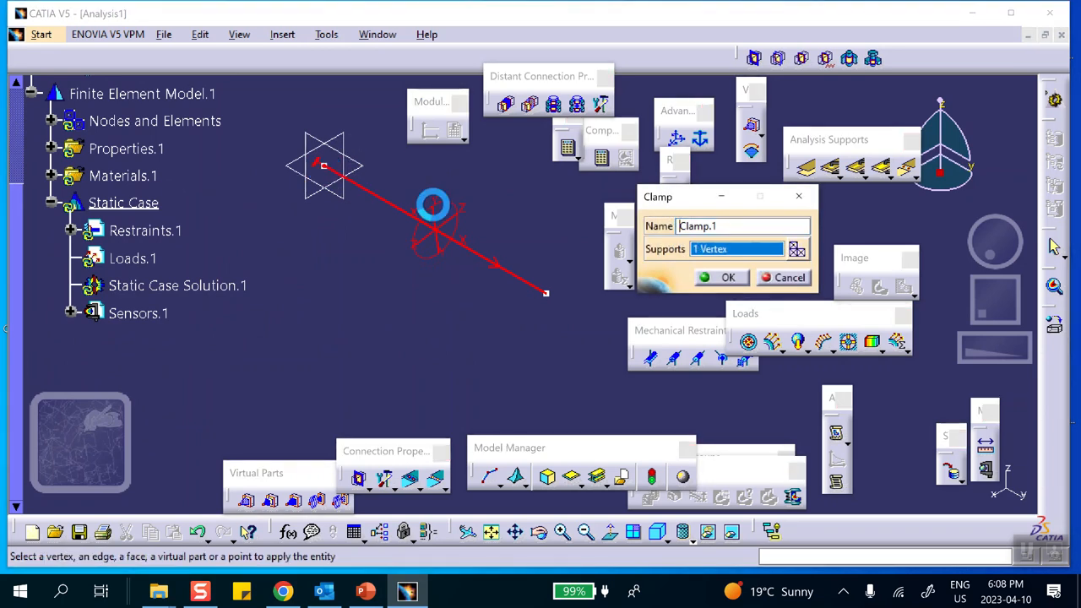
click(723, 278)
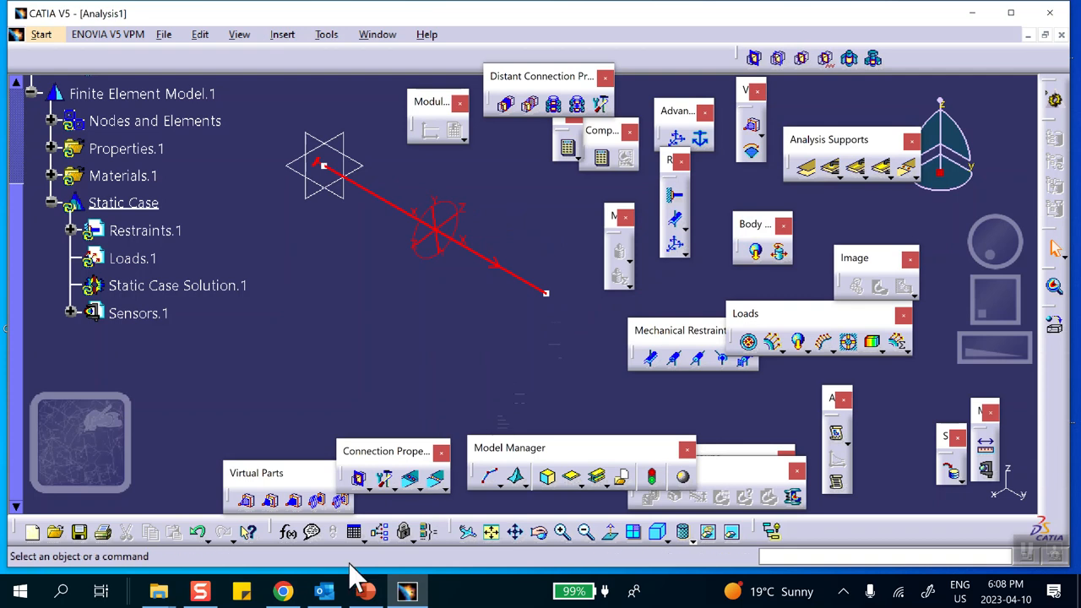
Check the force on the PowerPoint slide, return to CATIA, and apply a 10 N distributed force along Y to the line's free end vertex.
click(367, 582)
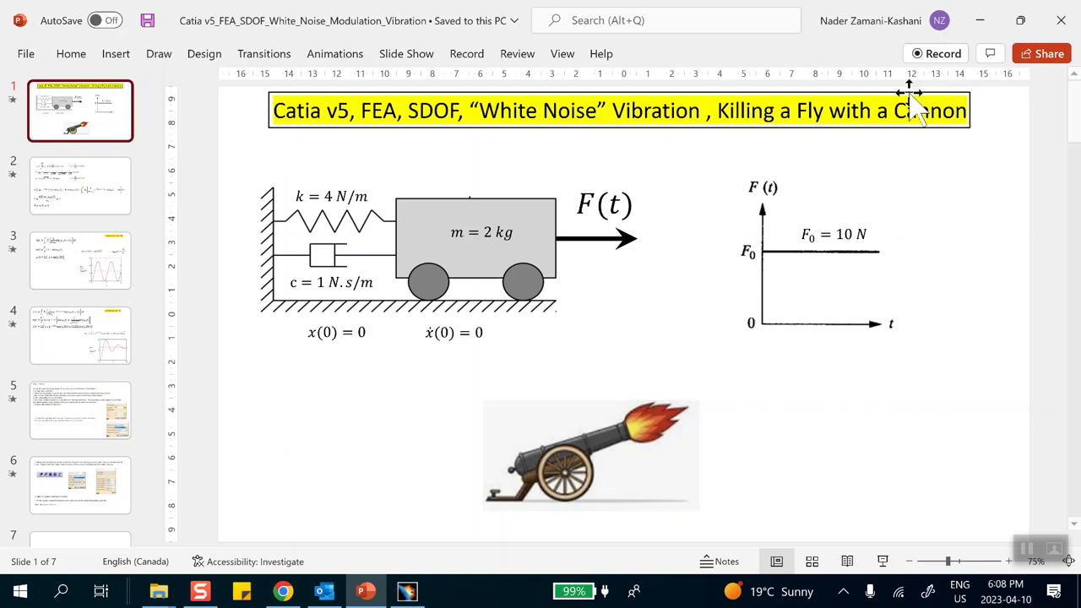
click(979, 20)
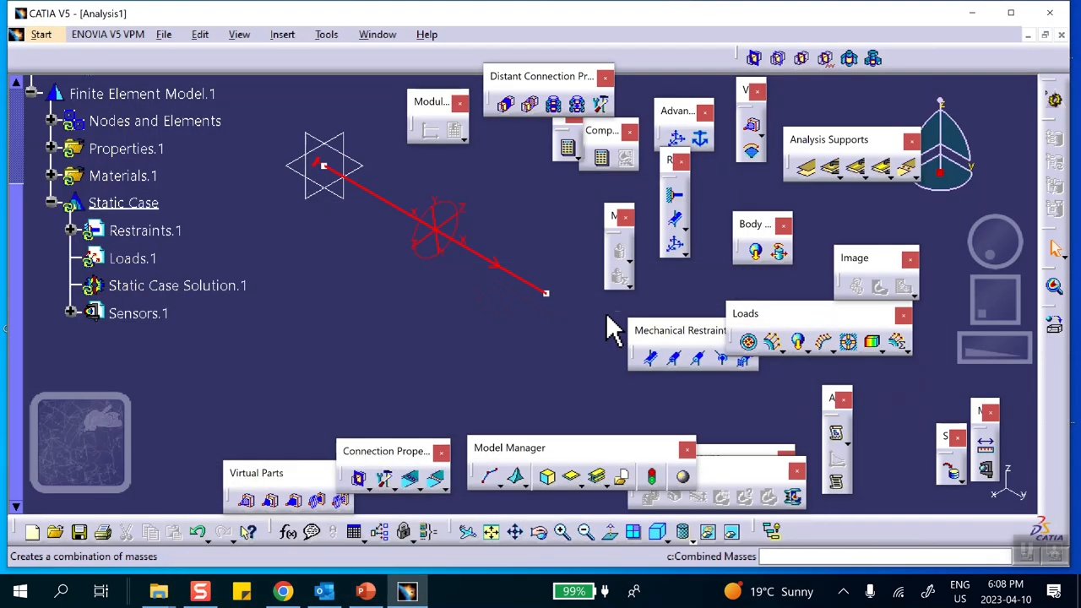
click(771, 342)
click(547, 294)
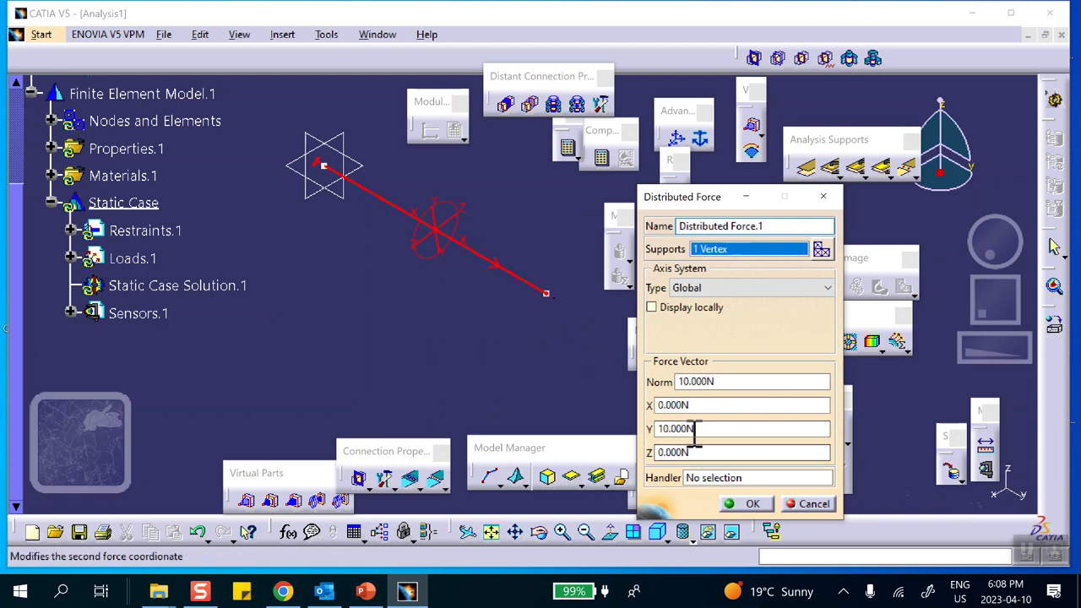
click(752, 503)
Switch to PowerPoint to check the system parameters on the first slide, and return to the CATIA analysis.
middle_drag(567, 342, 468, 128)
middle_drag(423, 186, 442, 292)
middle_click(447, 229)
middle_drag(452, 240, 476, 393)
middle_drag(409, 338, 413, 390)
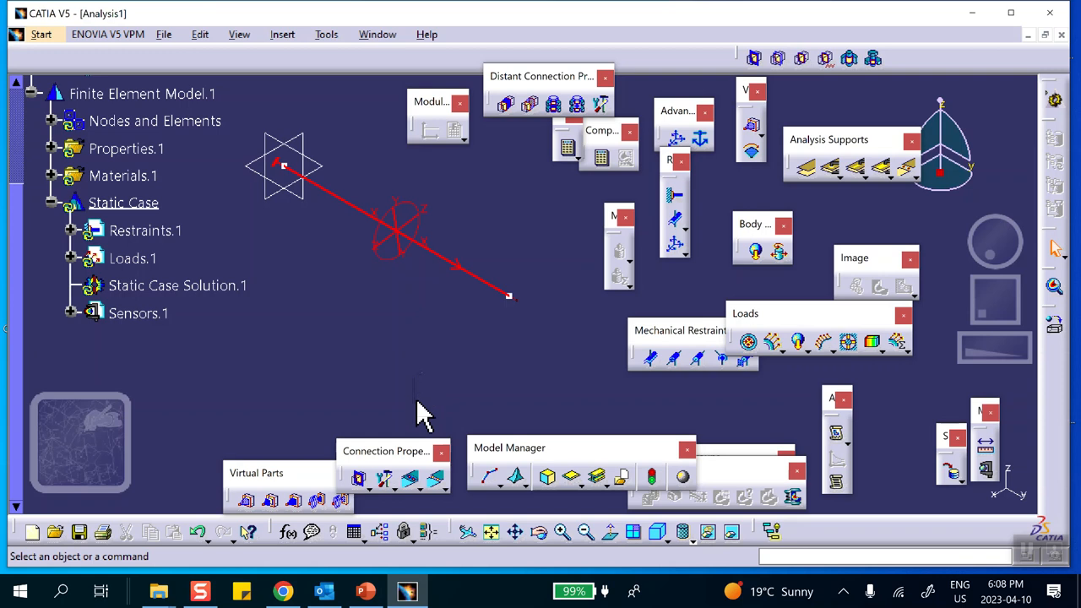
click(365, 590)
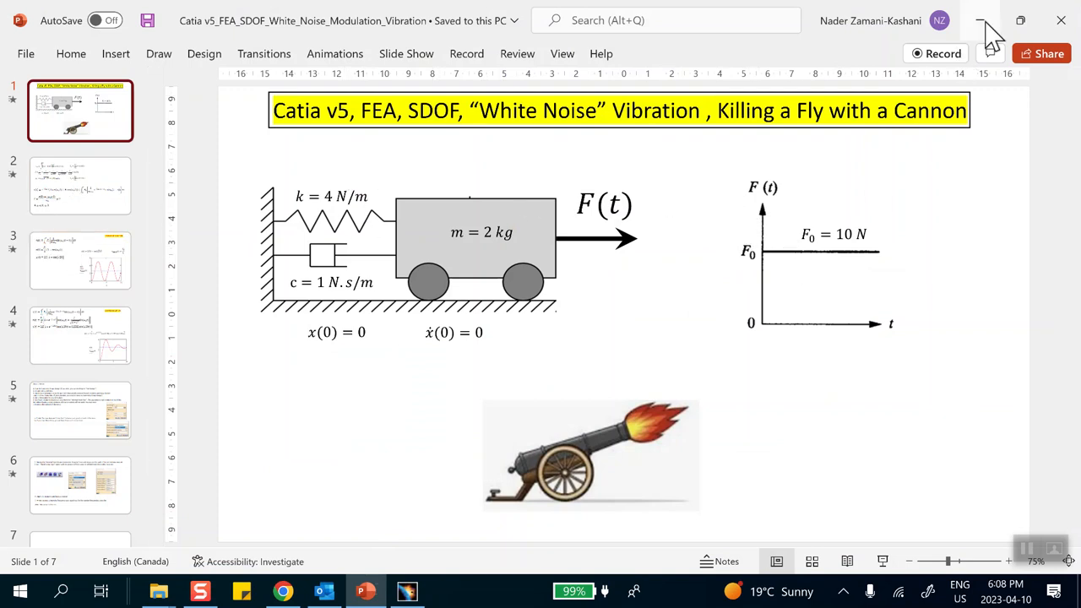
click(408, 591)
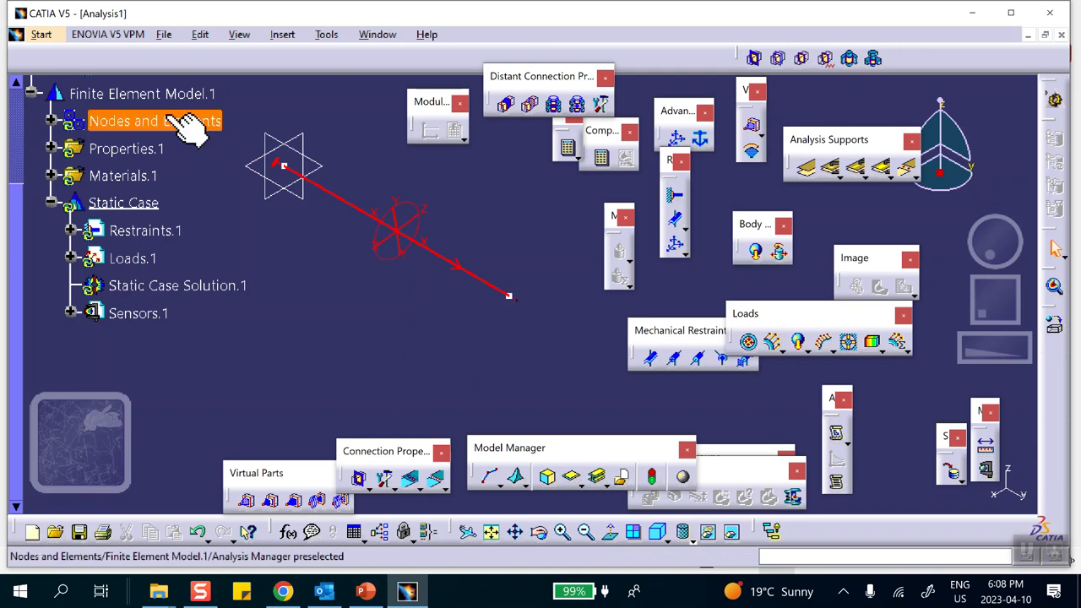
Save the new analysis document as Analysis1_white_noise in the April-10_2023_SDO folder, together with the modified part.
click(164, 35)
click(188, 223)
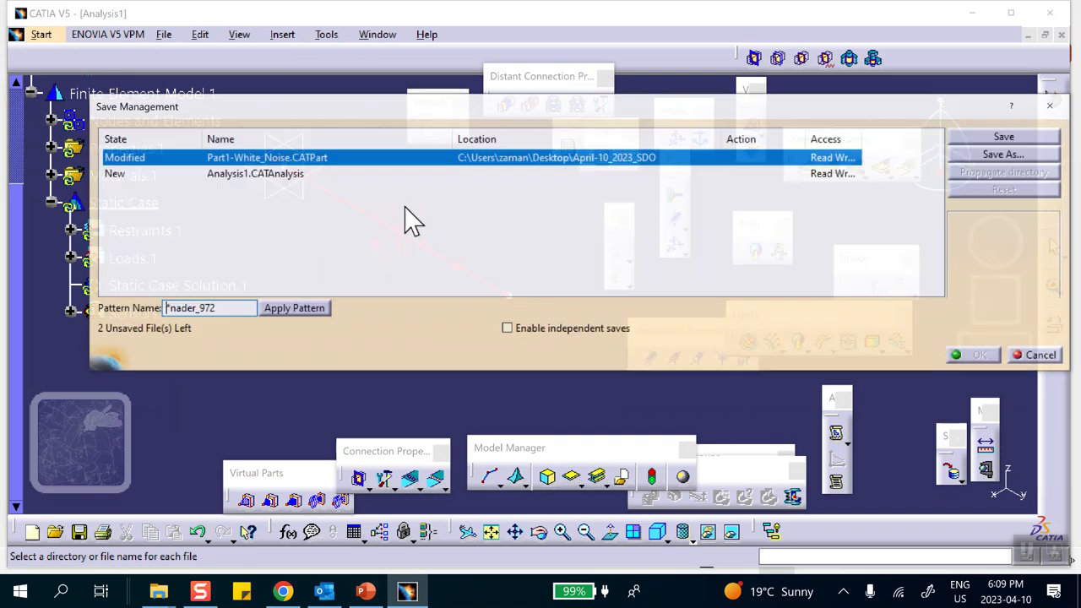
click(296, 175)
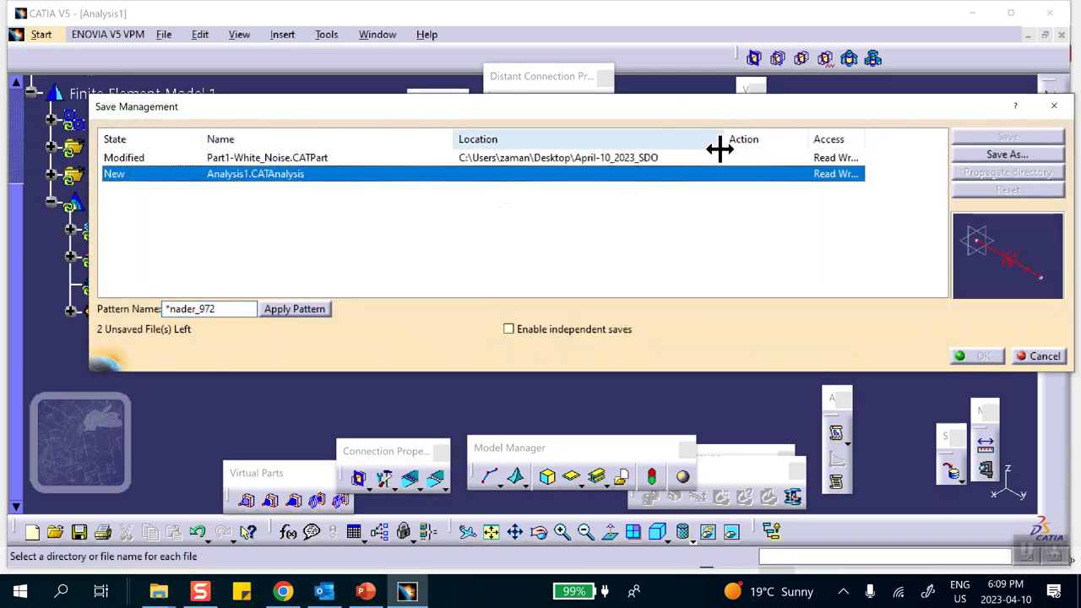
click(1005, 155)
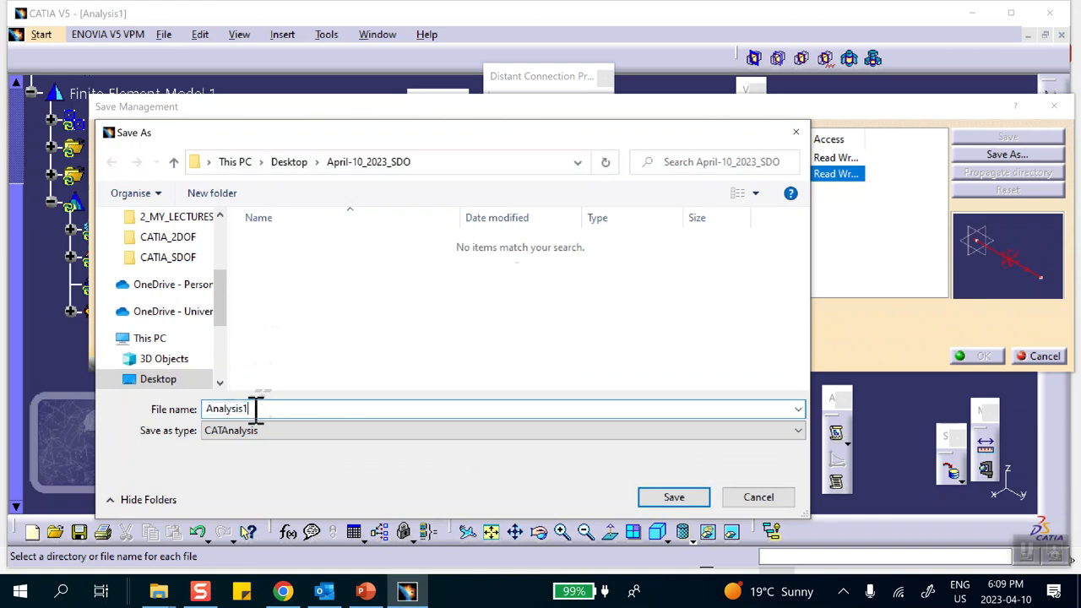
text(_white_noise)
click(675, 497)
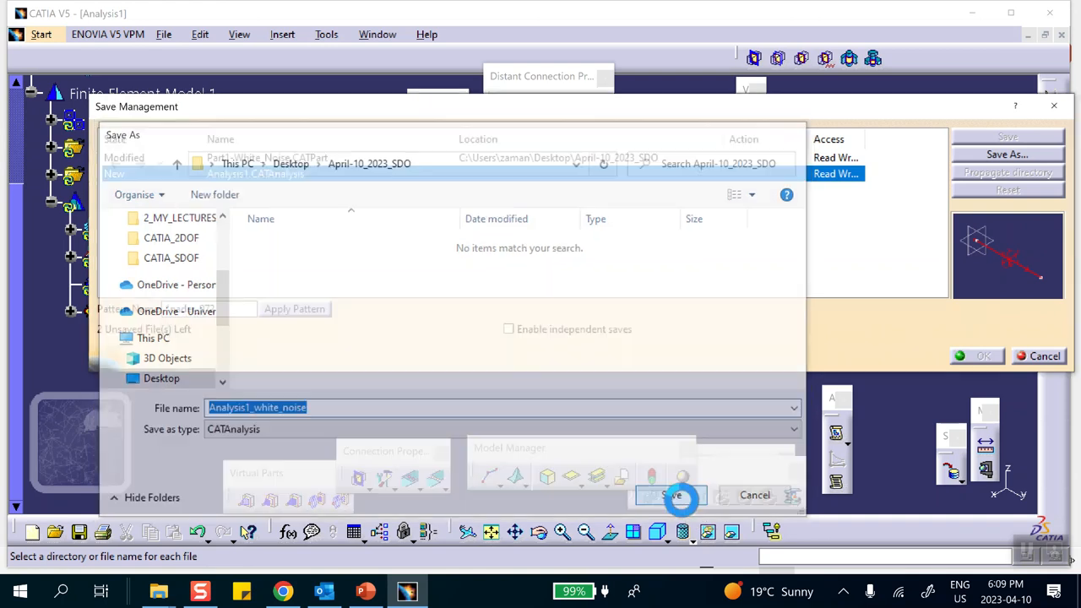
click(981, 355)
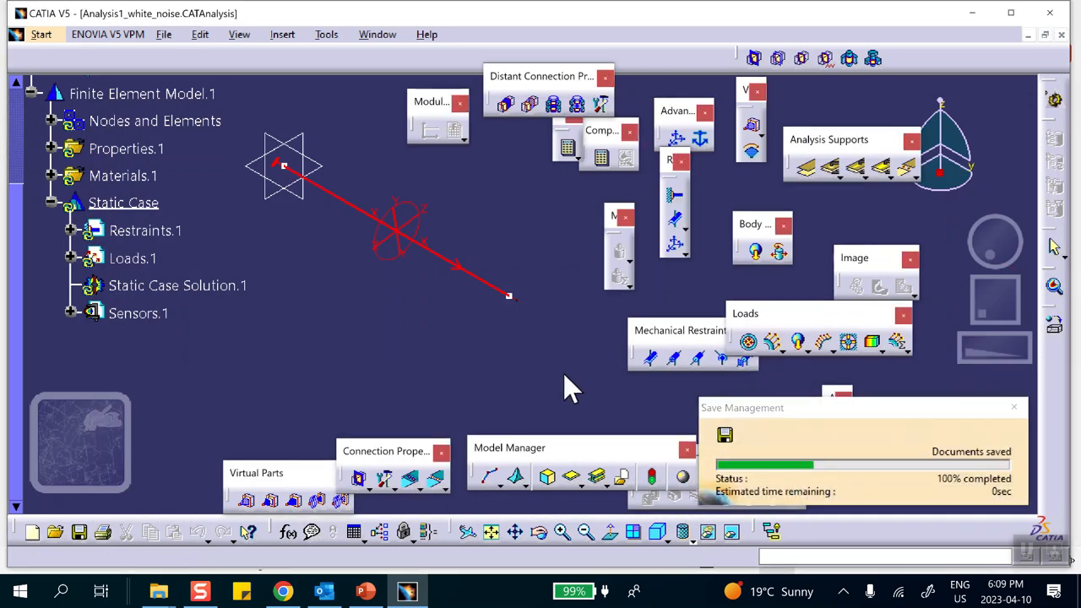
Compute all of the static analysis and look over the contents of the loads and restraints sets.
click(603, 160)
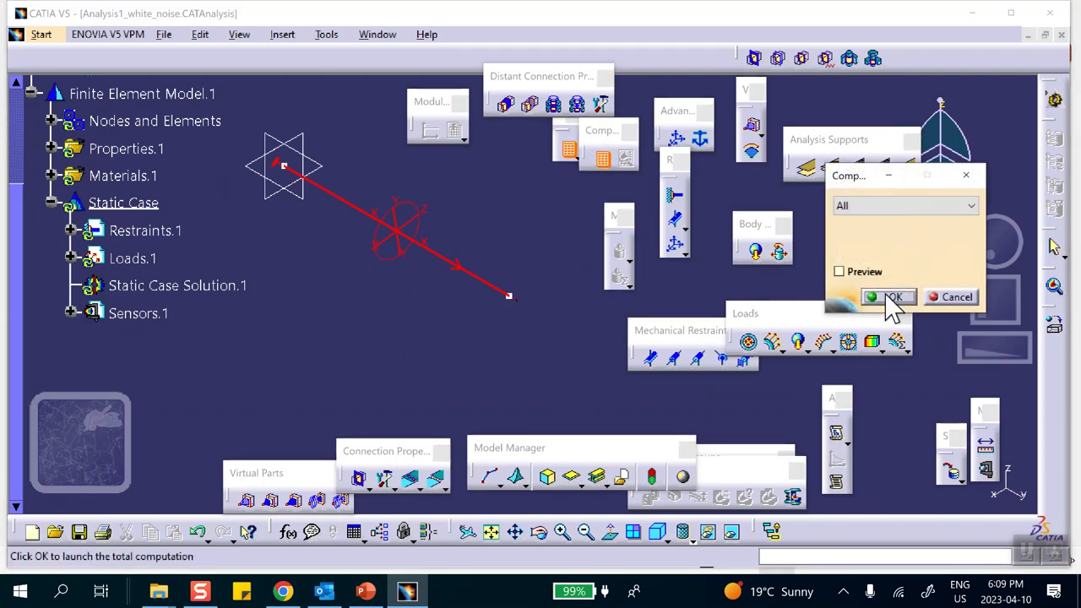
click(887, 297)
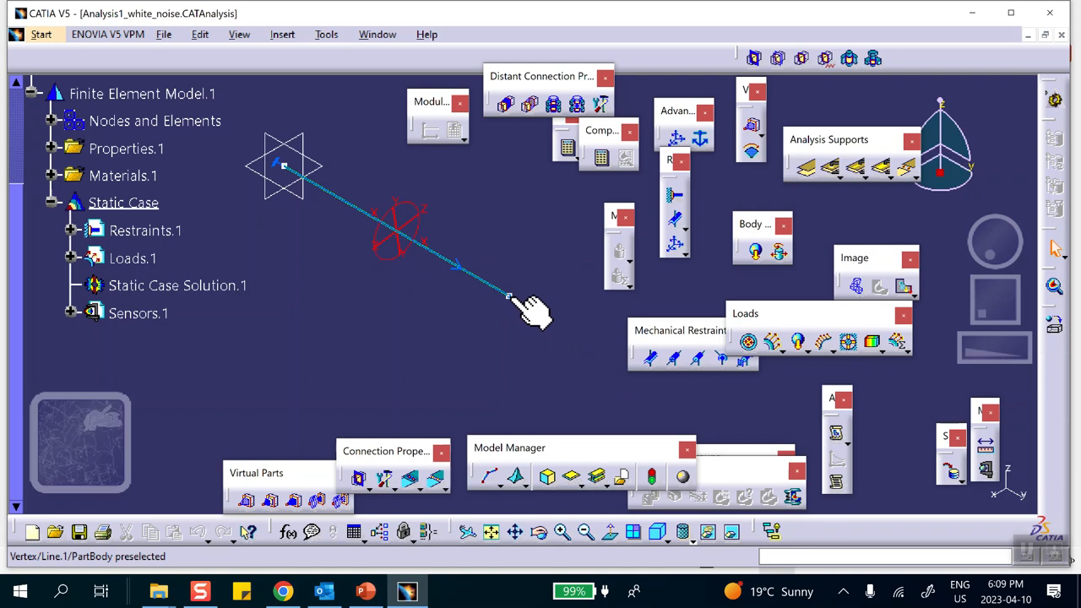
click(72, 257)
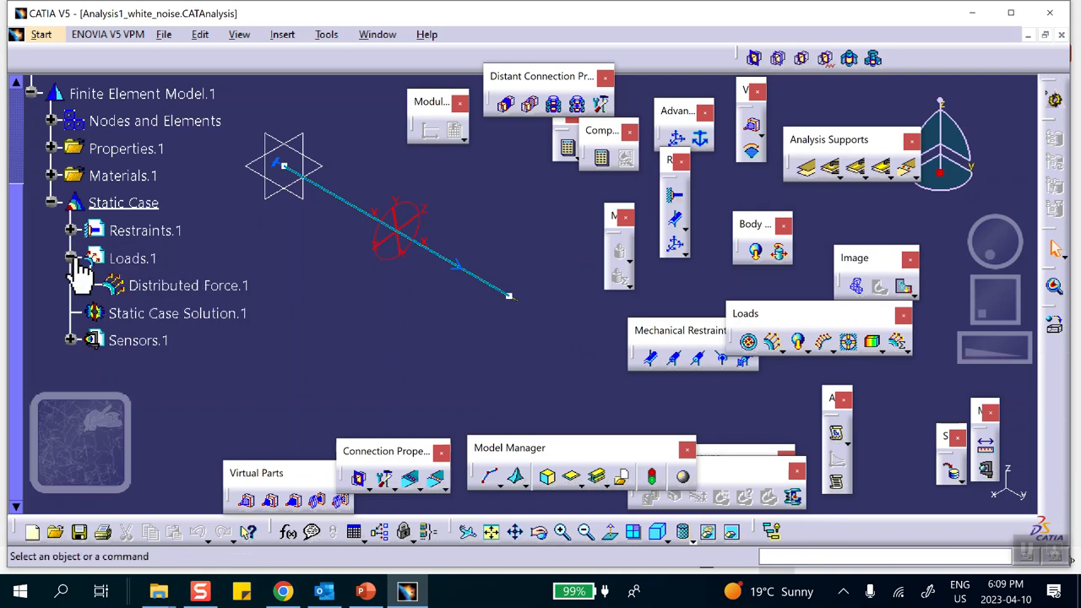
click(72, 257)
click(71, 230)
click(71, 231)
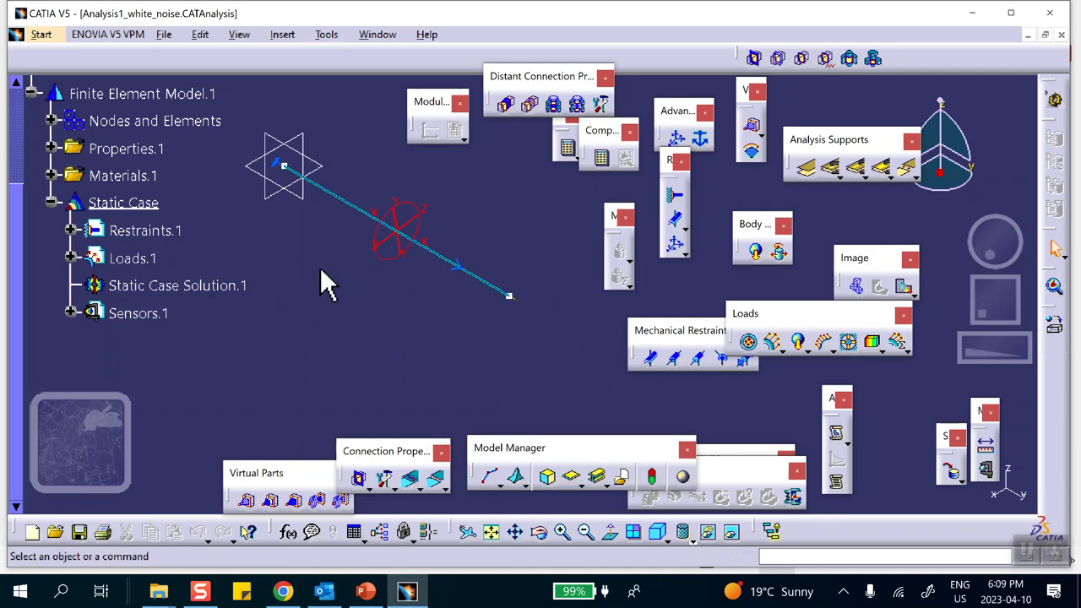
Generate the displacement image for Static Case Solution.1 and deactivate it after viewing.
click(902, 287)
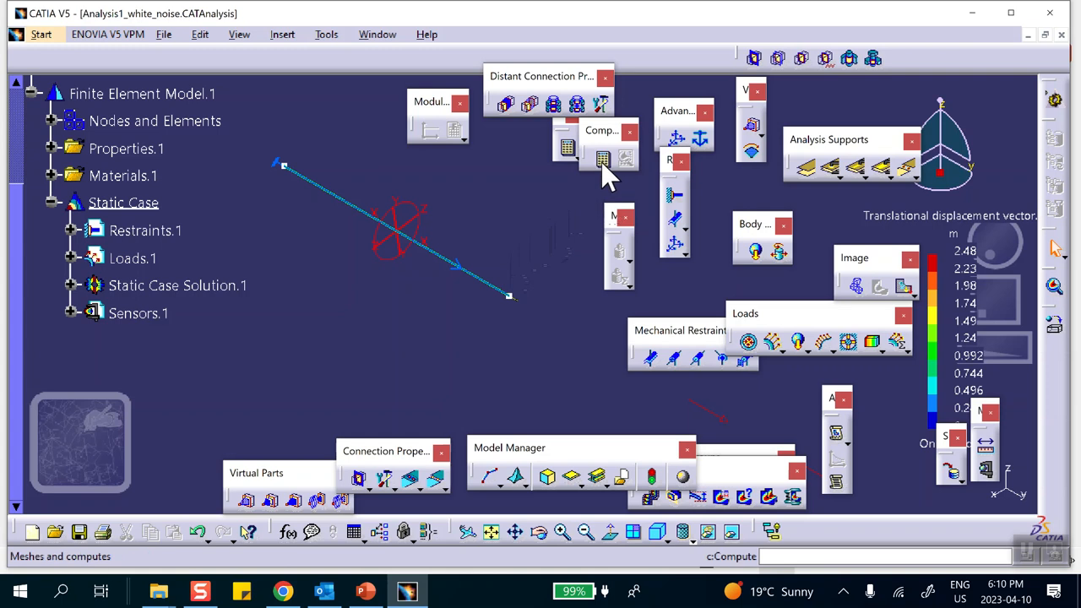
click(71, 285)
right_click(173, 315)
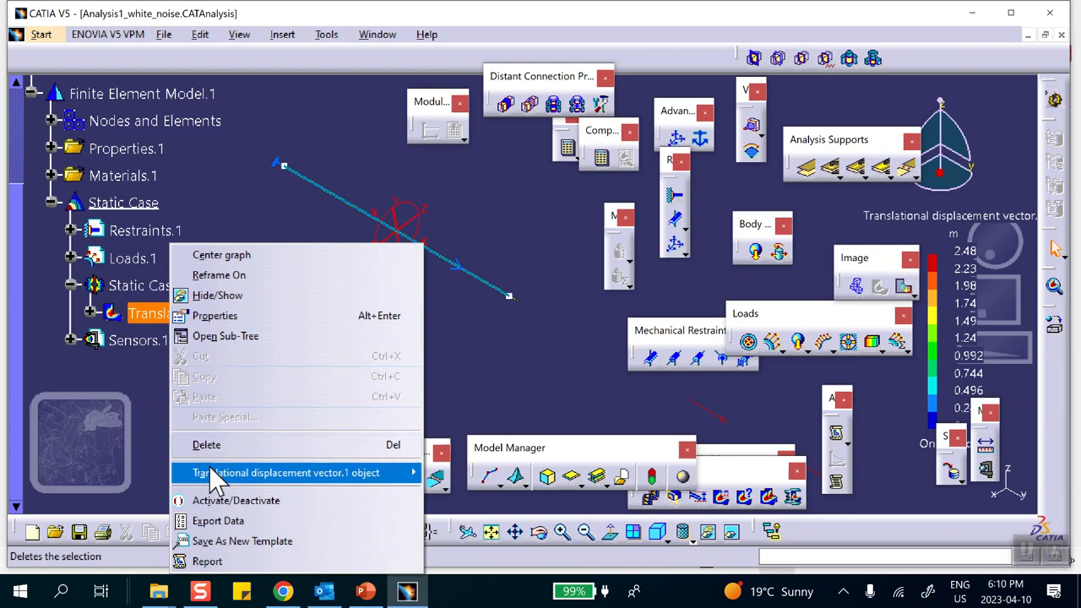
click(216, 500)
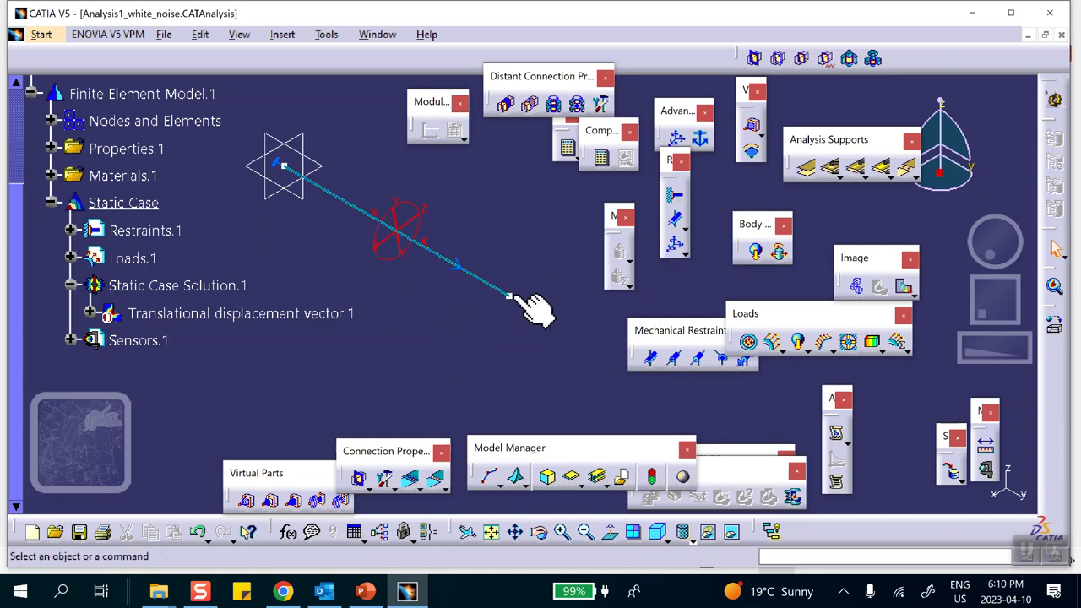
Apply a user-defined restraint to the line's free end vertex, fixing every degree of freedom except Translation 2.
click(676, 247)
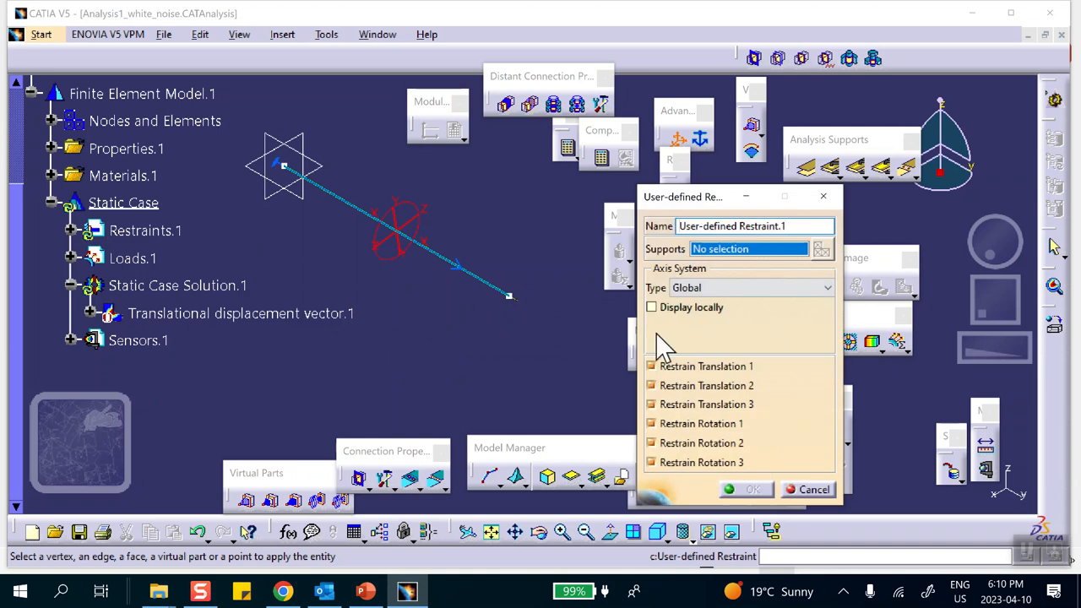
click(509, 295)
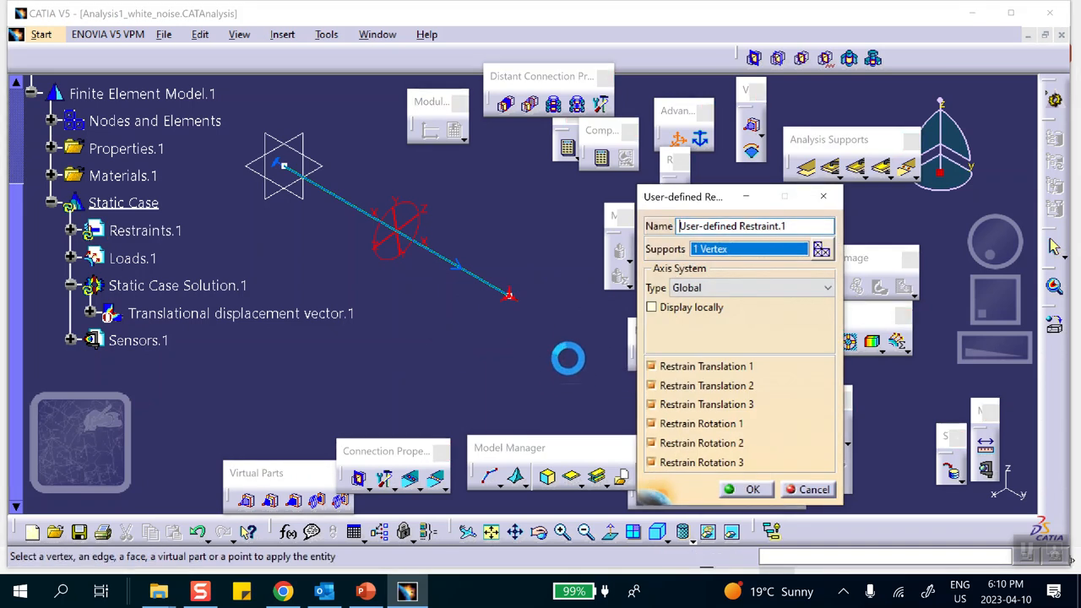
click(651, 385)
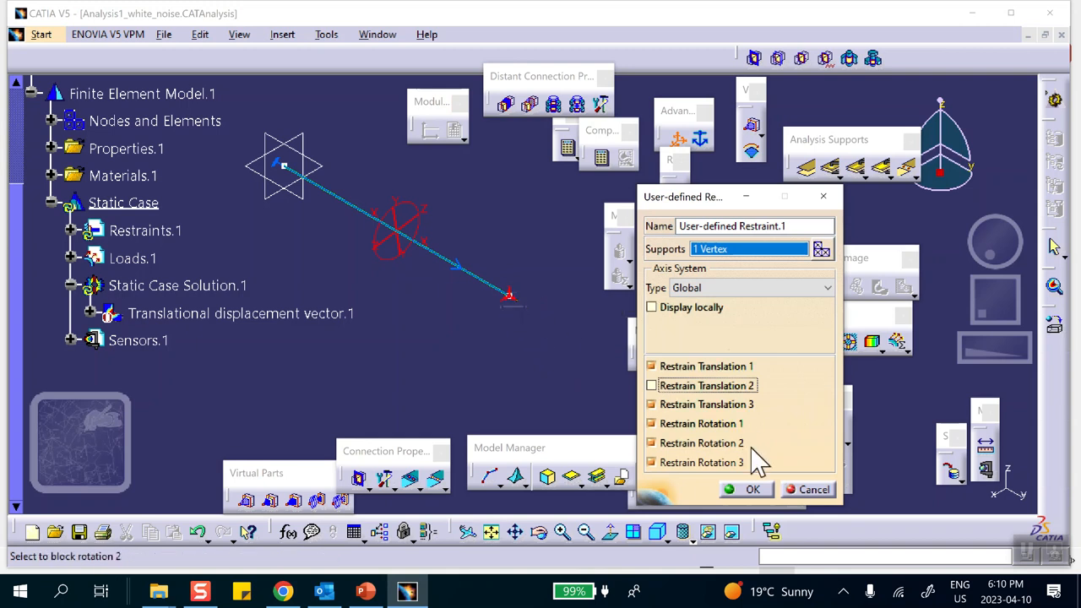
click(751, 491)
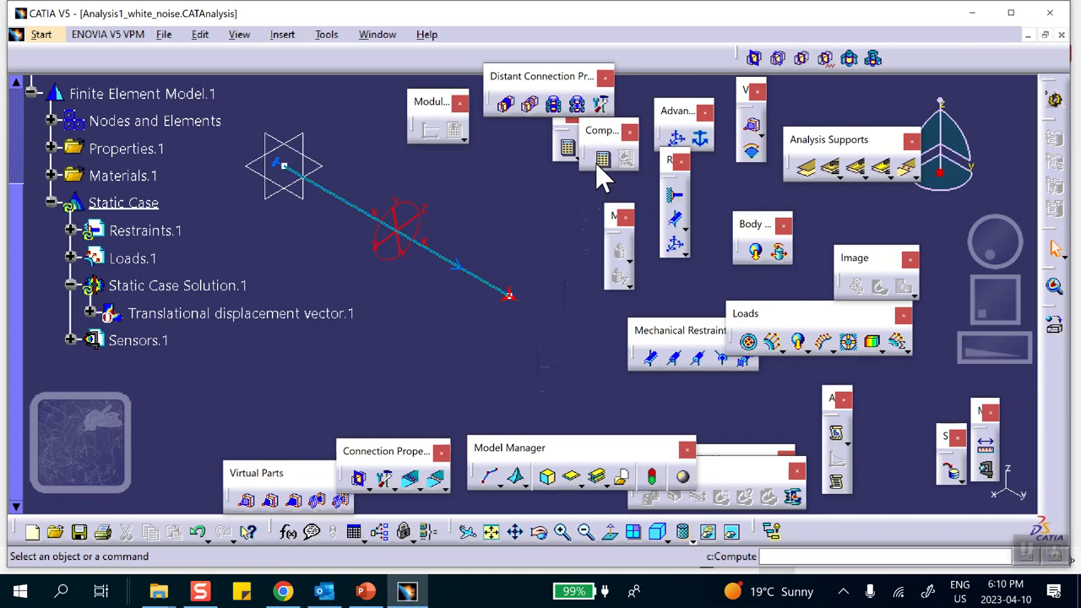
Recompute all of the static analysis and reactivate the translational displacement vector image with the Symbol type.
click(596, 162)
click(886, 297)
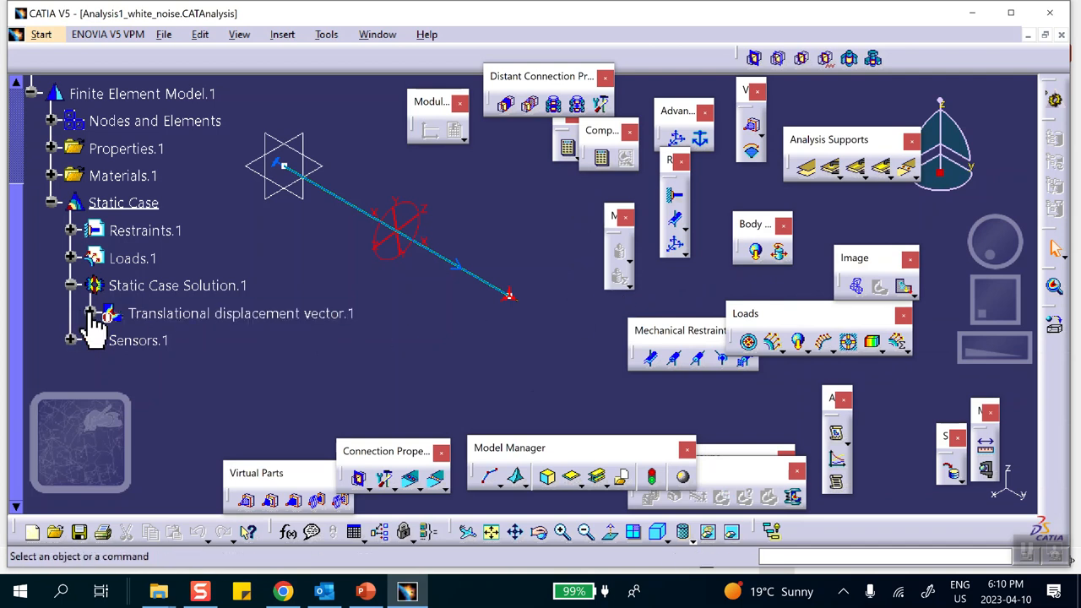
double_click(150, 312)
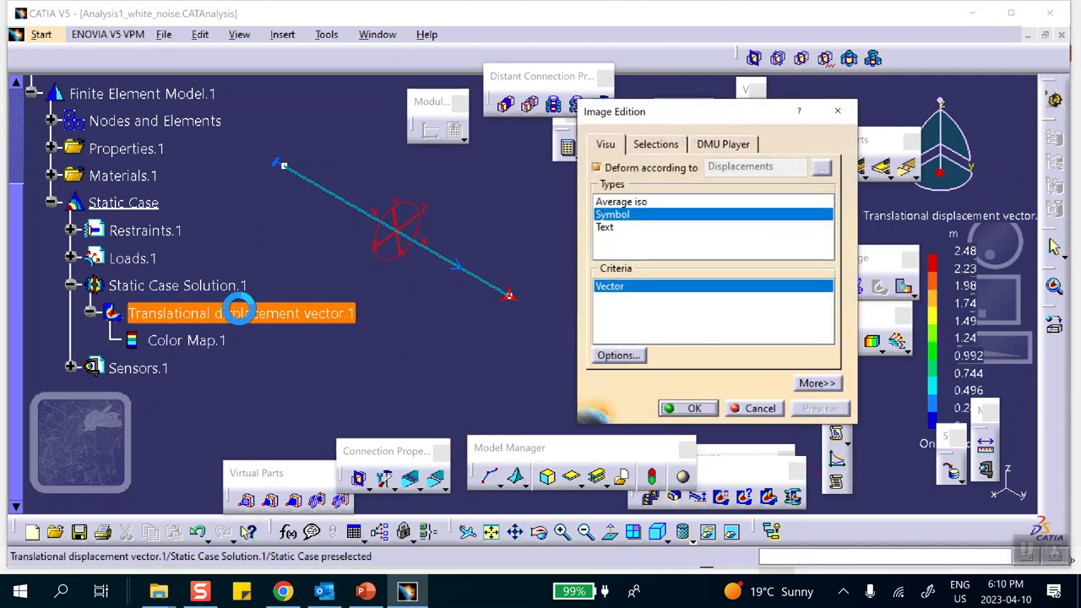
click(696, 408)
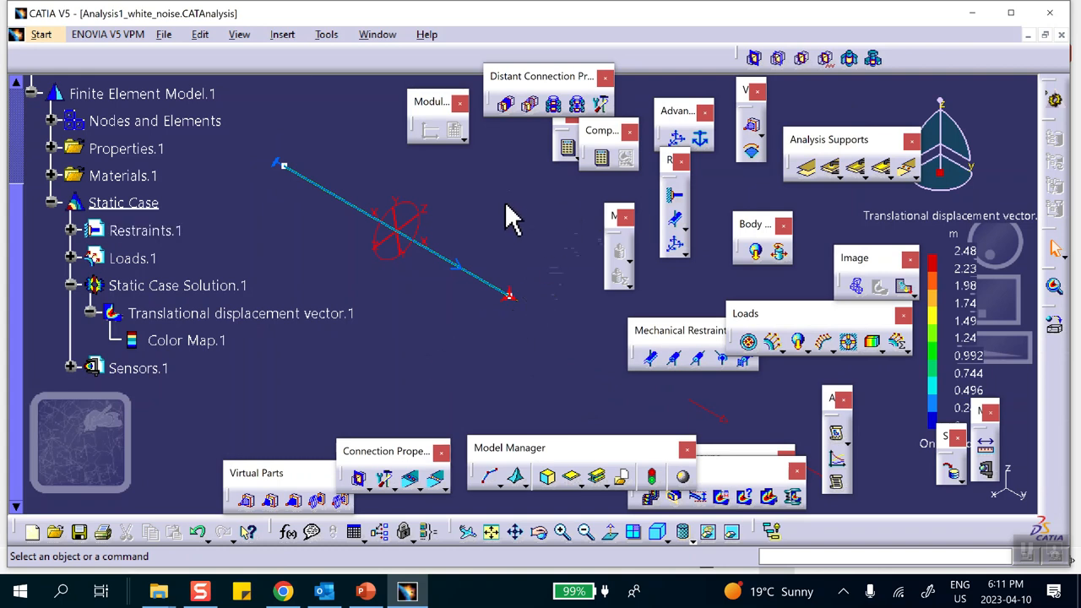
Insert a Frequency Case that references the static case's Restraints.1 and uses a new masses set.
scroll(216, 225, down, 3)
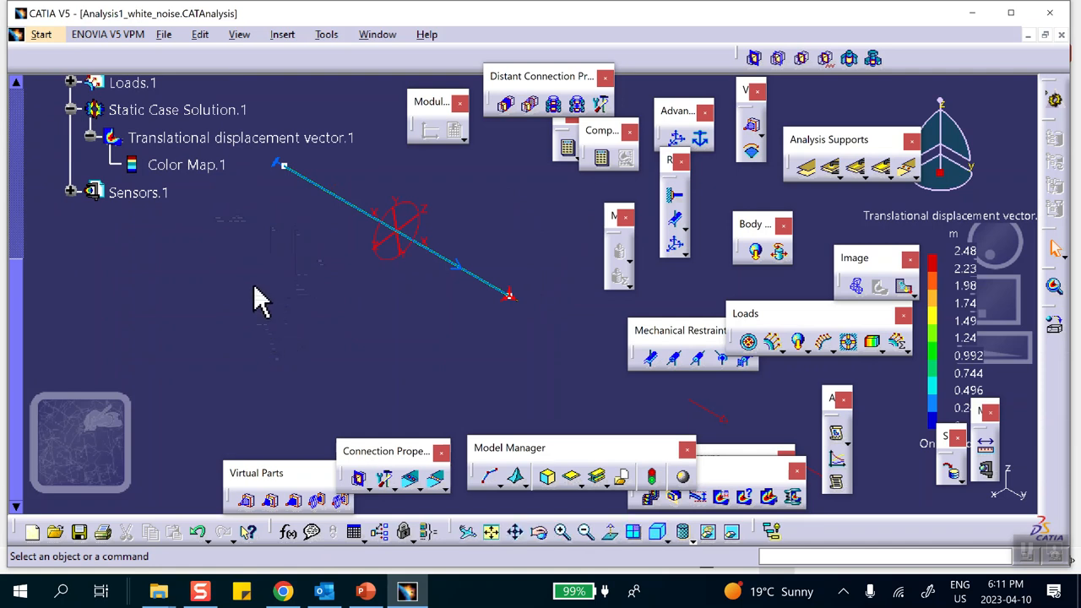
click(284, 36)
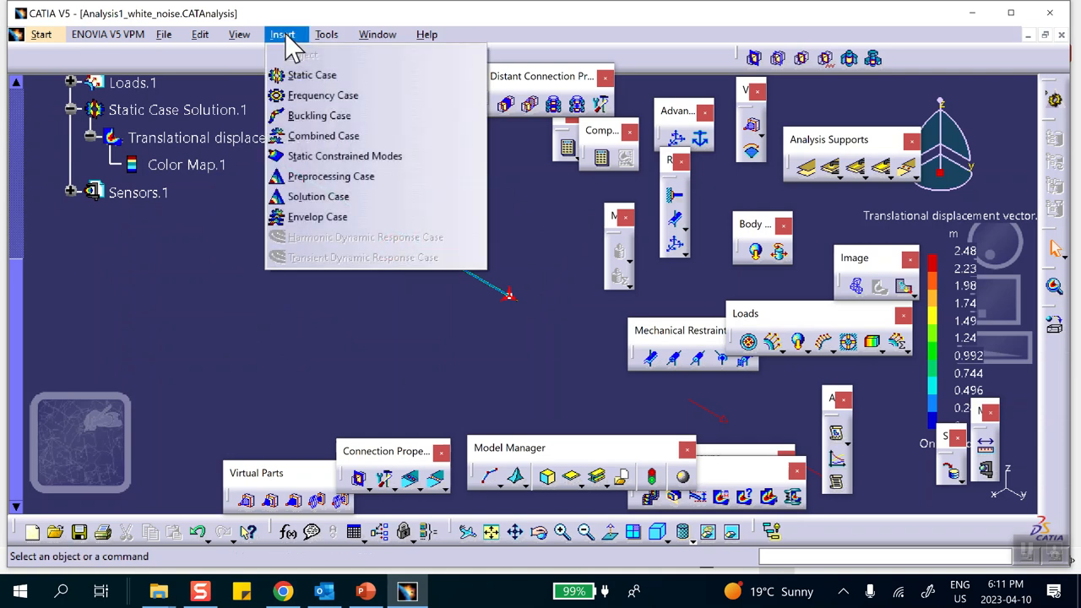
click(312, 98)
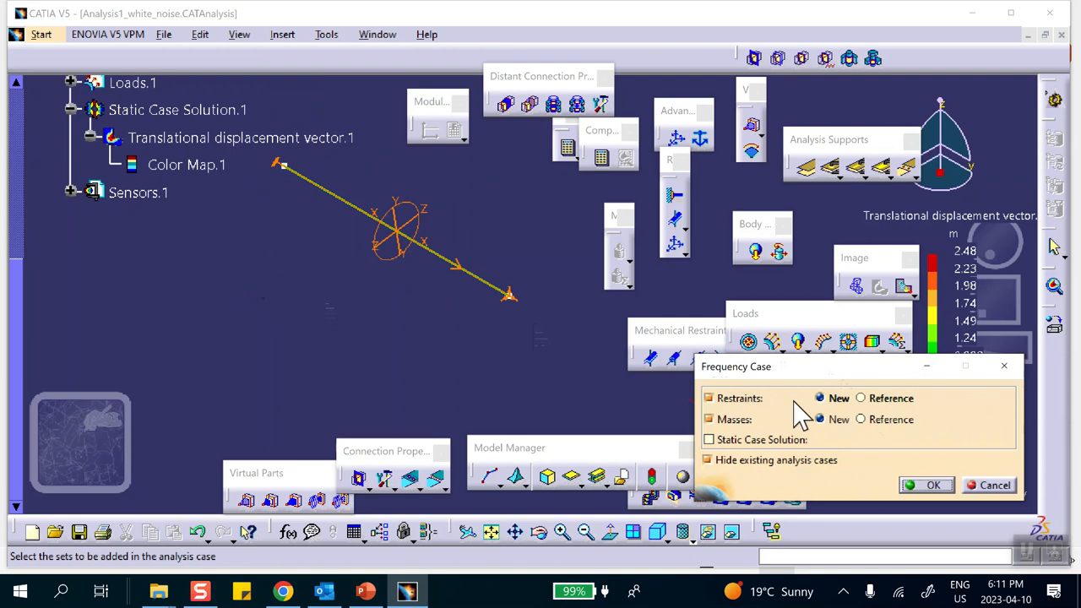
scroll(186, 191, up, 3)
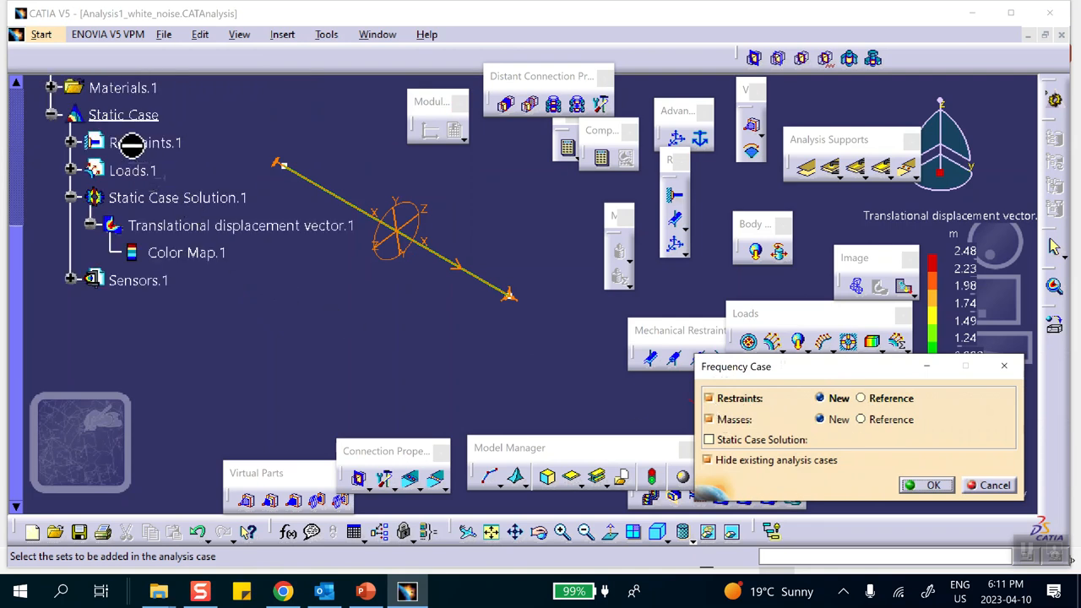
click(70, 143)
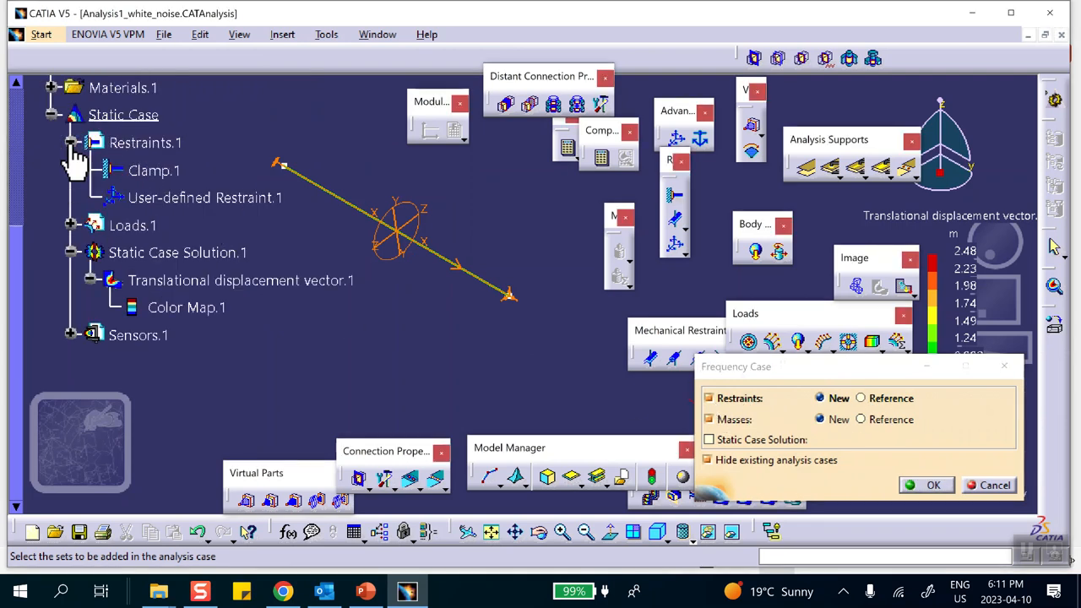
click(861, 397)
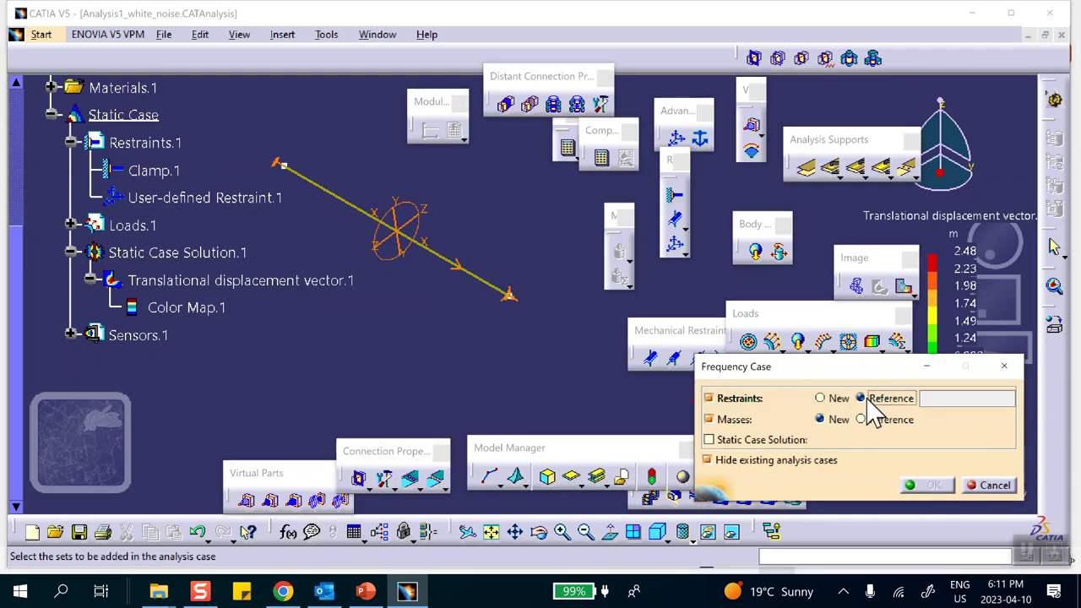
click(145, 143)
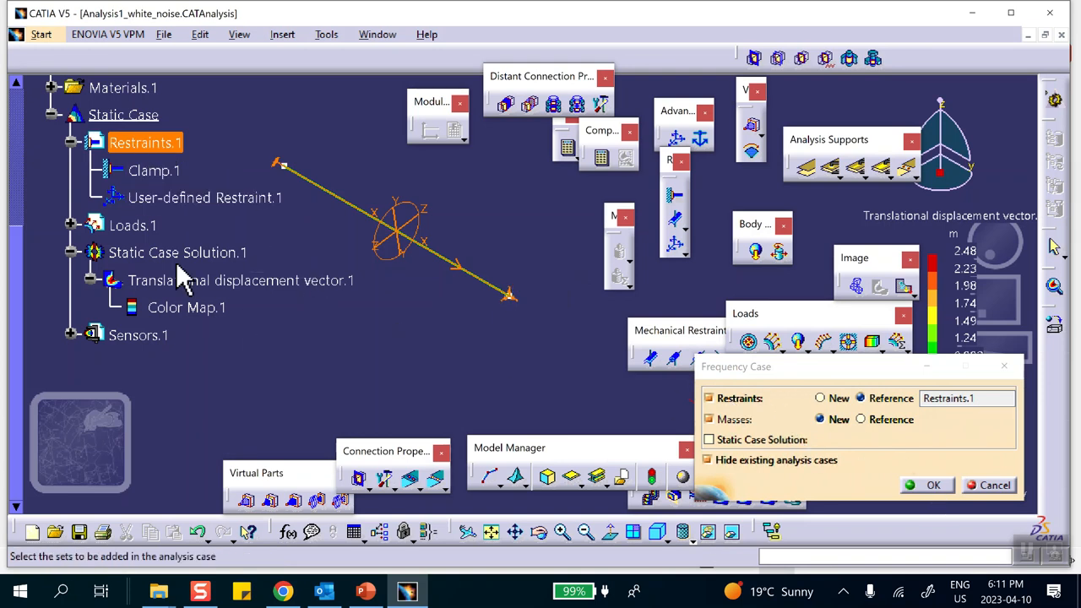
click(931, 485)
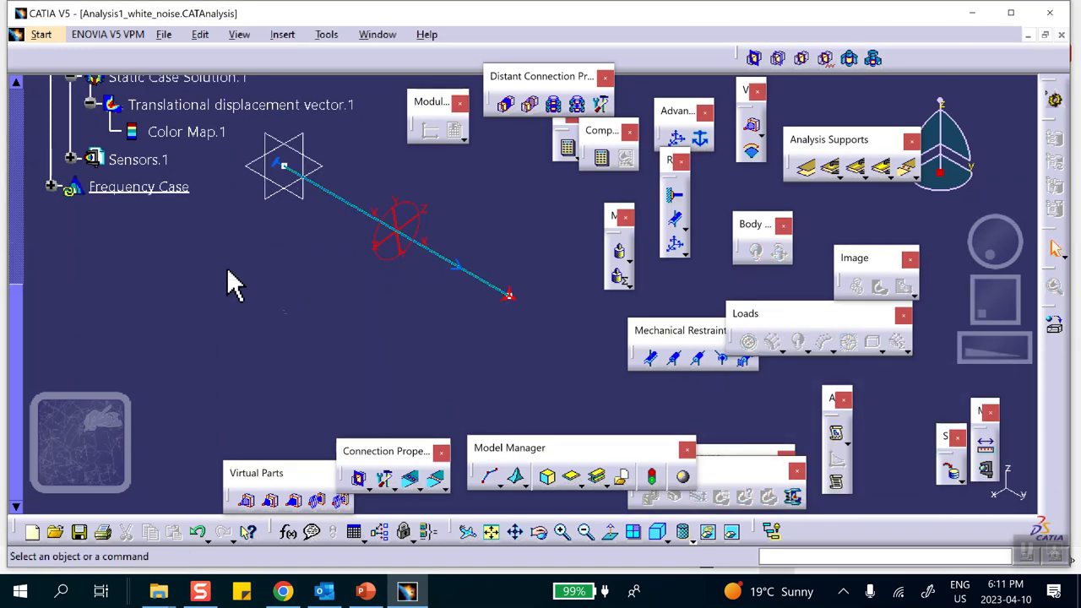
Open the parameters of Frequency Case Solution.1 and accept 10 modes with the Iterative subspace method.
click(51, 187)
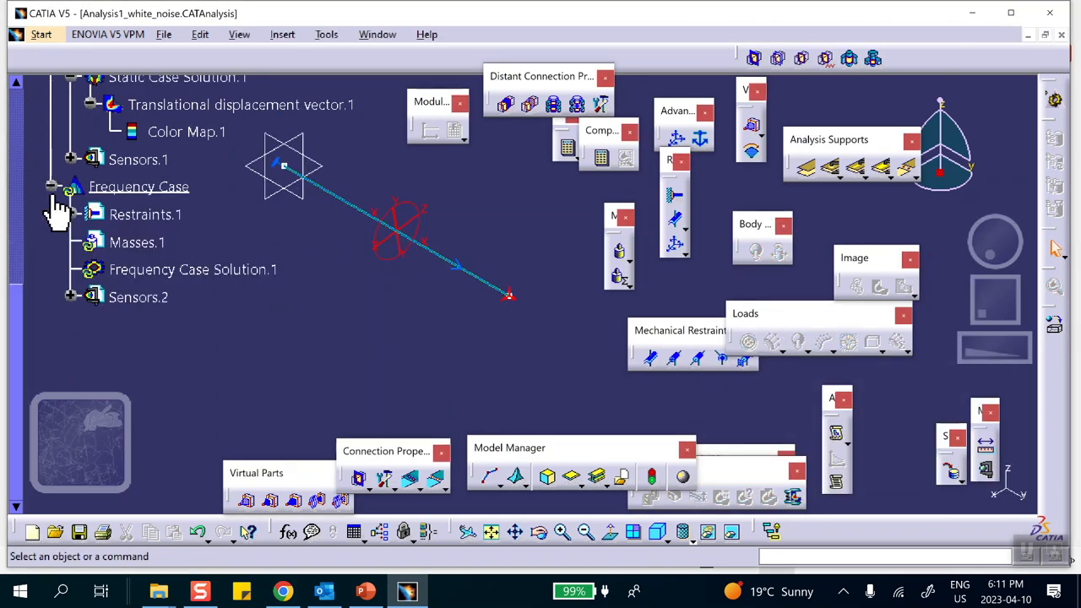
double_click(178, 270)
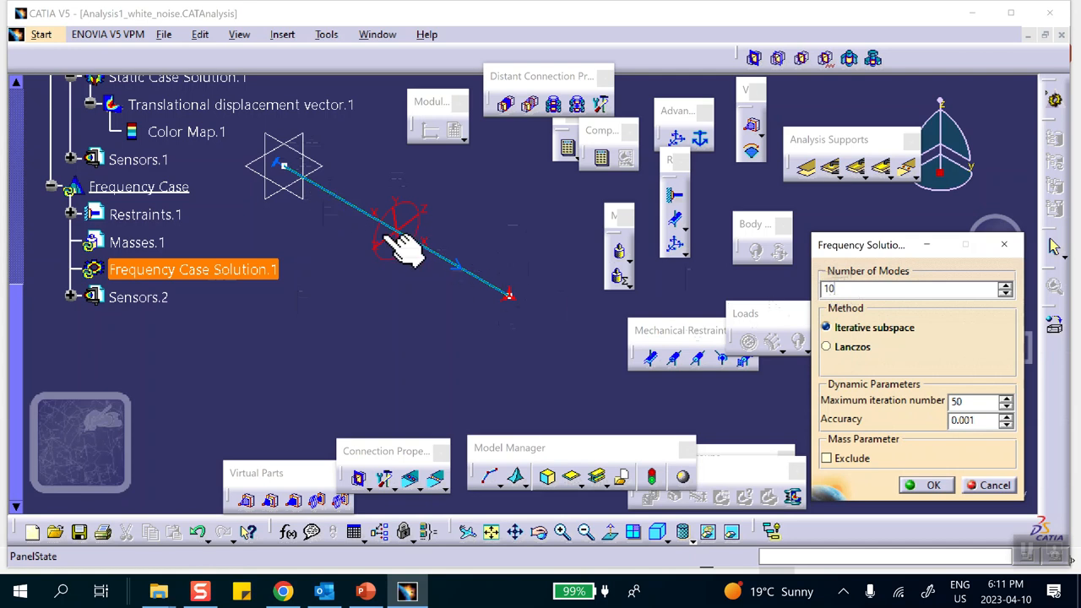
click(931, 485)
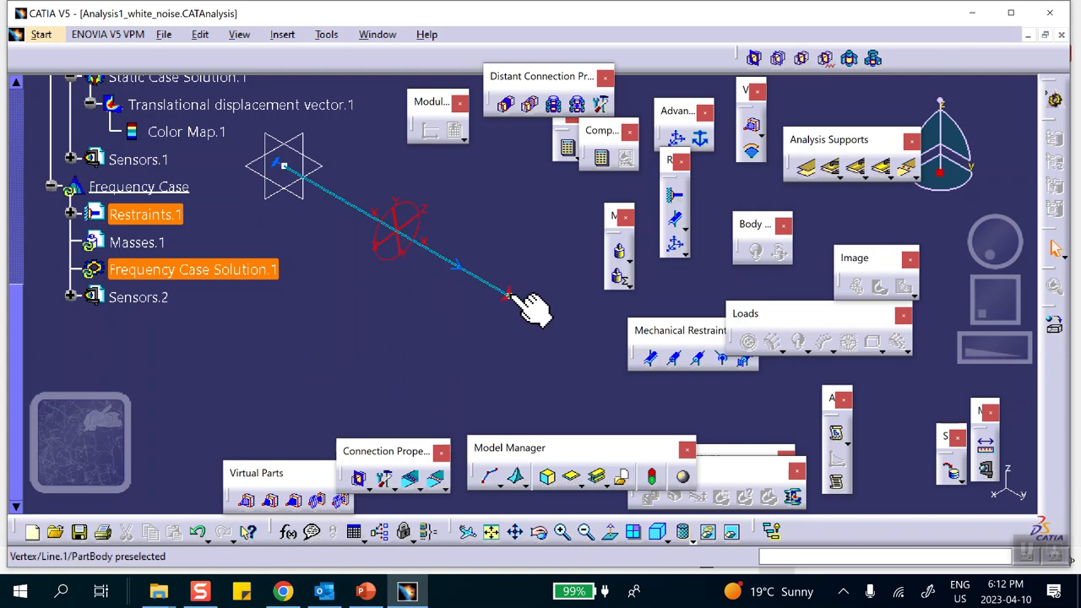
Switch to PowerPoint to check the mass on the first slide, and return to CATIA.
click(365, 591)
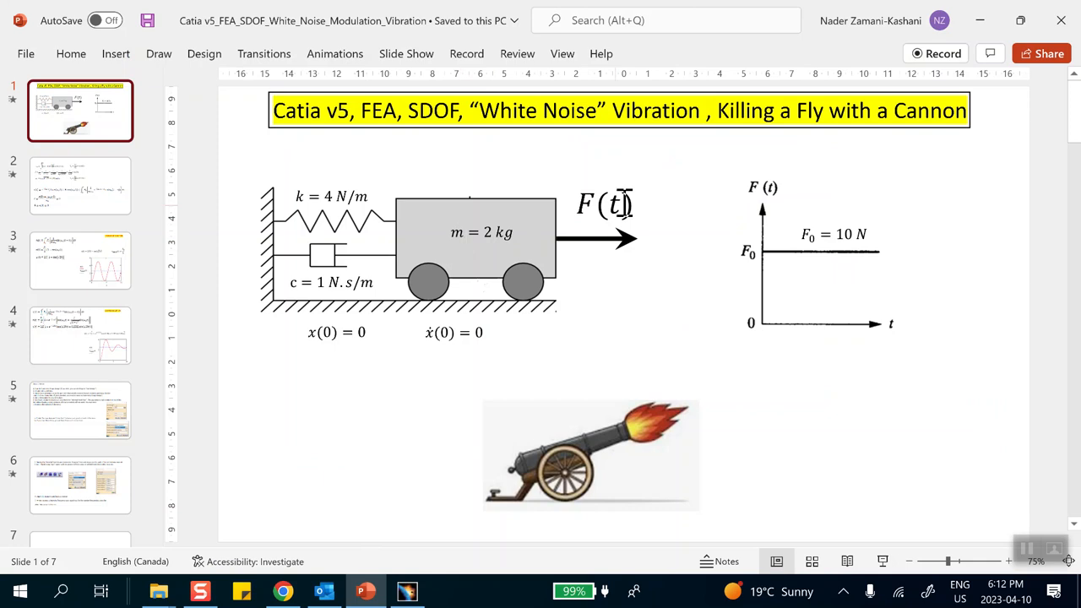
click(980, 20)
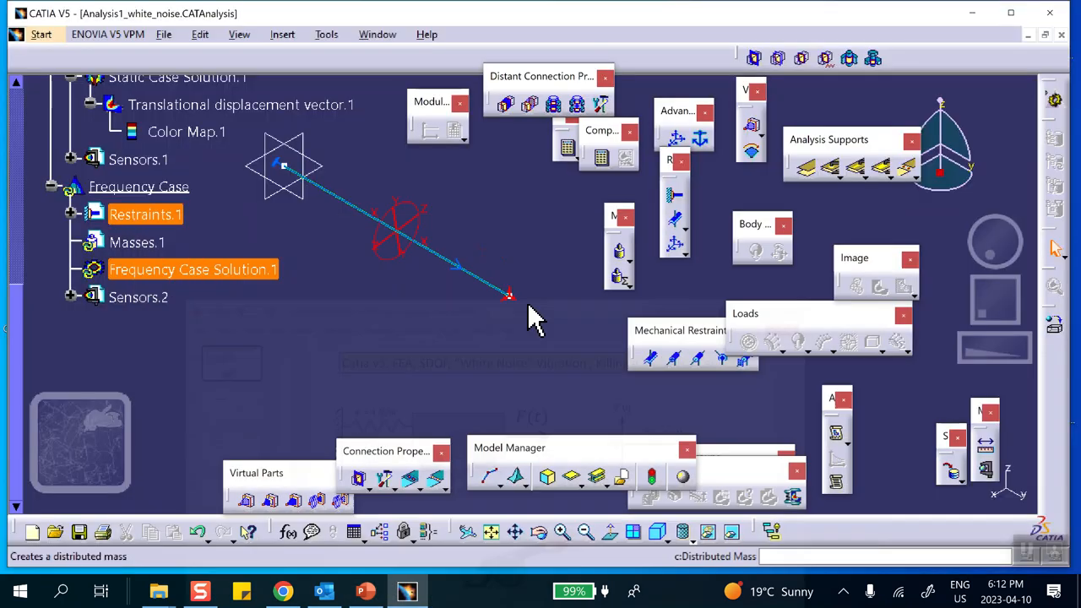
Apply a 2 kg distributed mass to the vertex at the line's free end, checking the mass against the first PowerPoint slide.
click(626, 277)
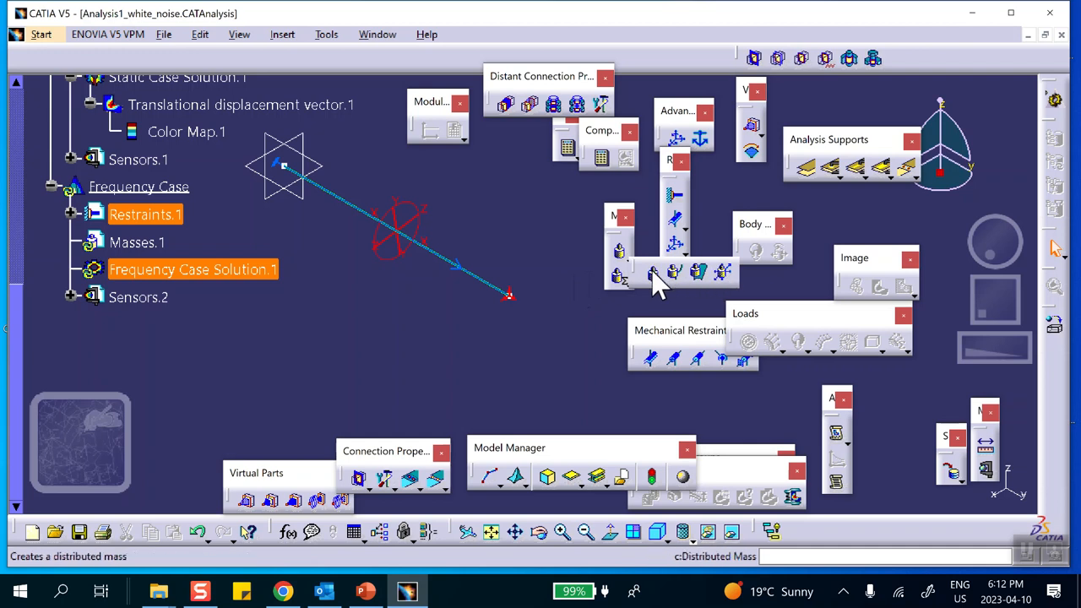
click(653, 274)
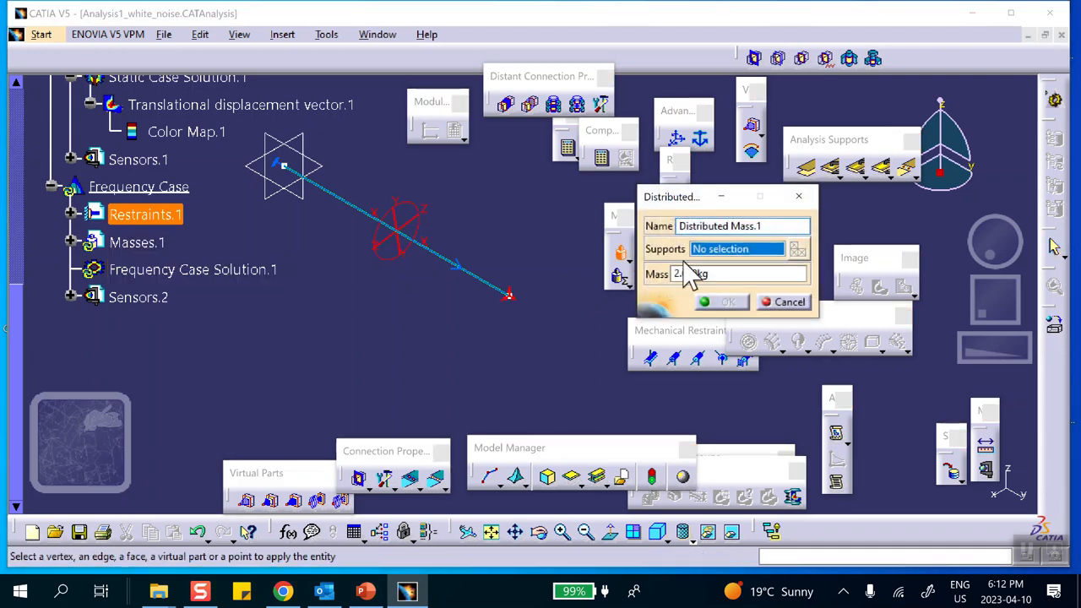
click(509, 294)
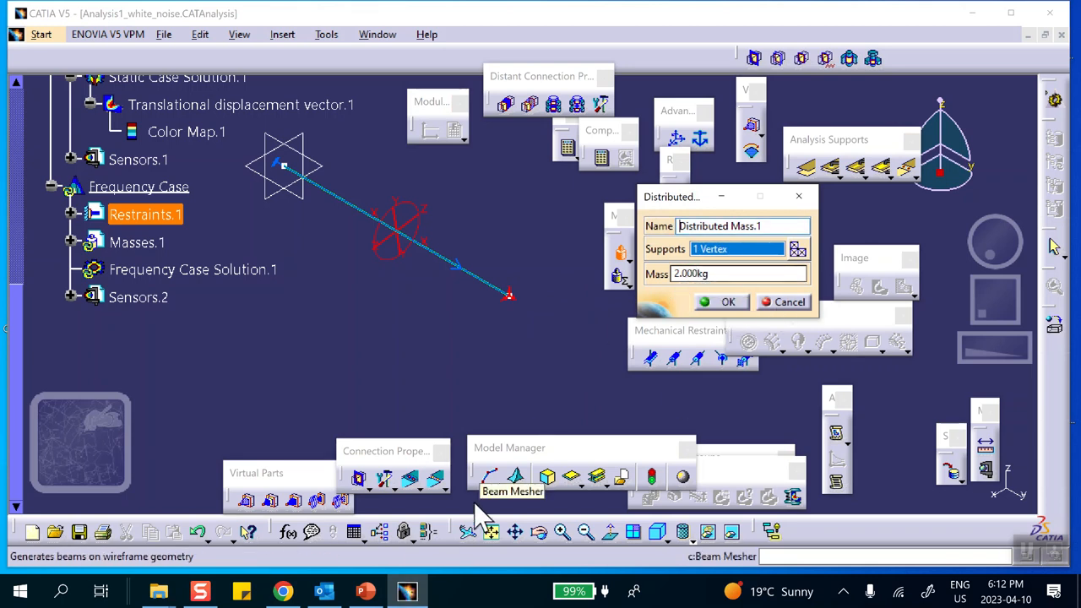
click(362, 591)
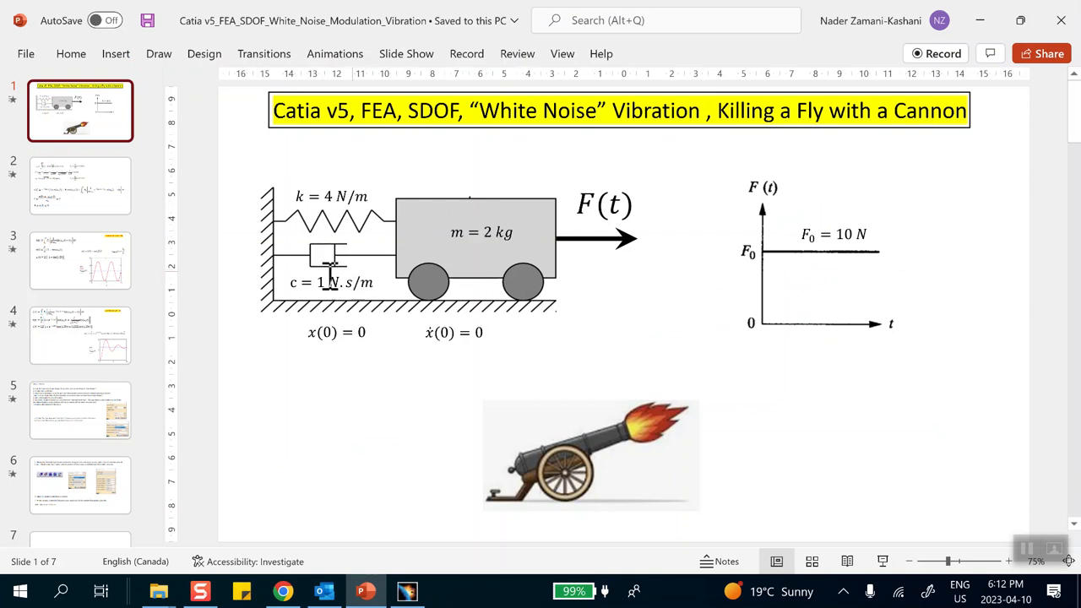
click(979, 20)
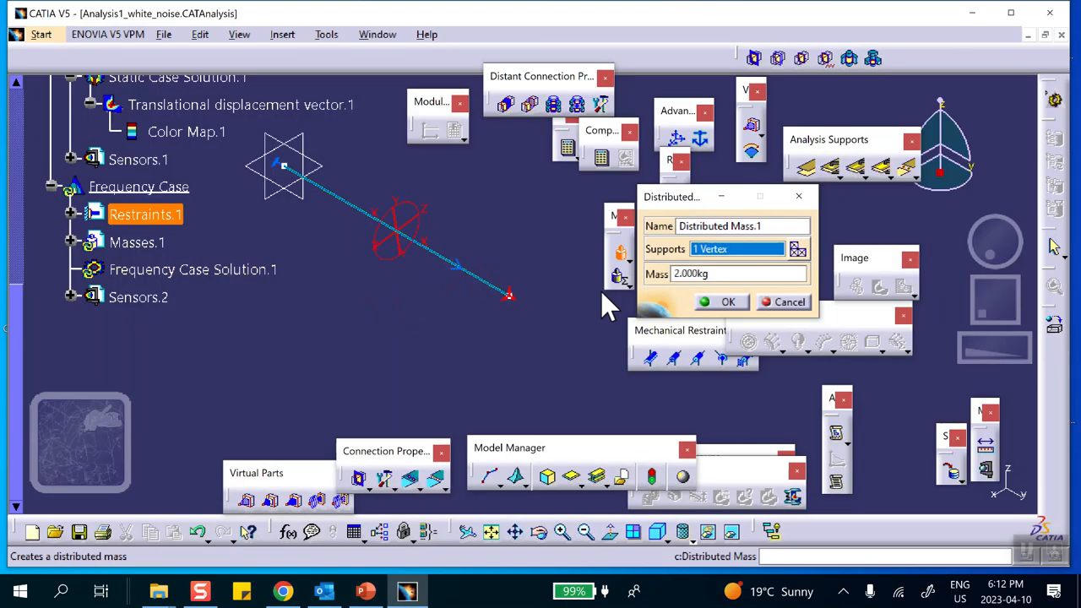
click(729, 303)
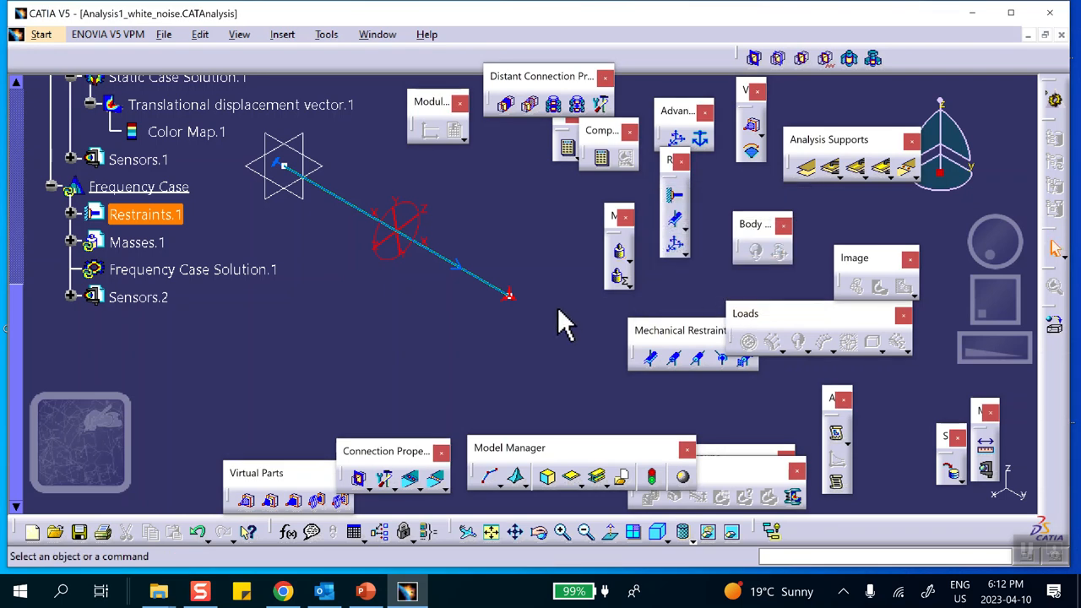
Try to compute all of the analysis with 10 requested frequency modes.
click(601, 158)
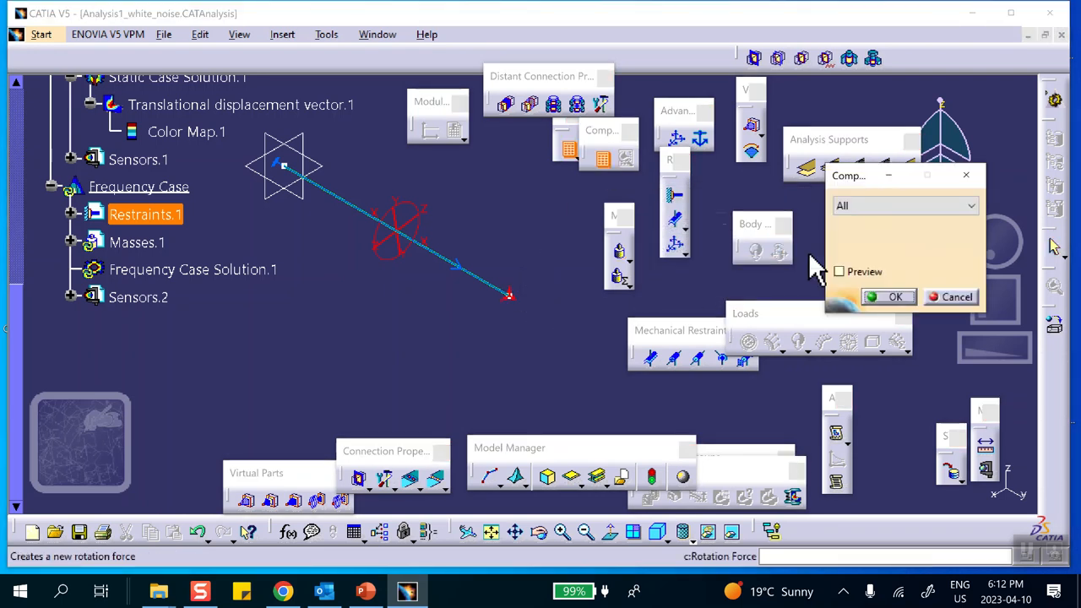
click(886, 296)
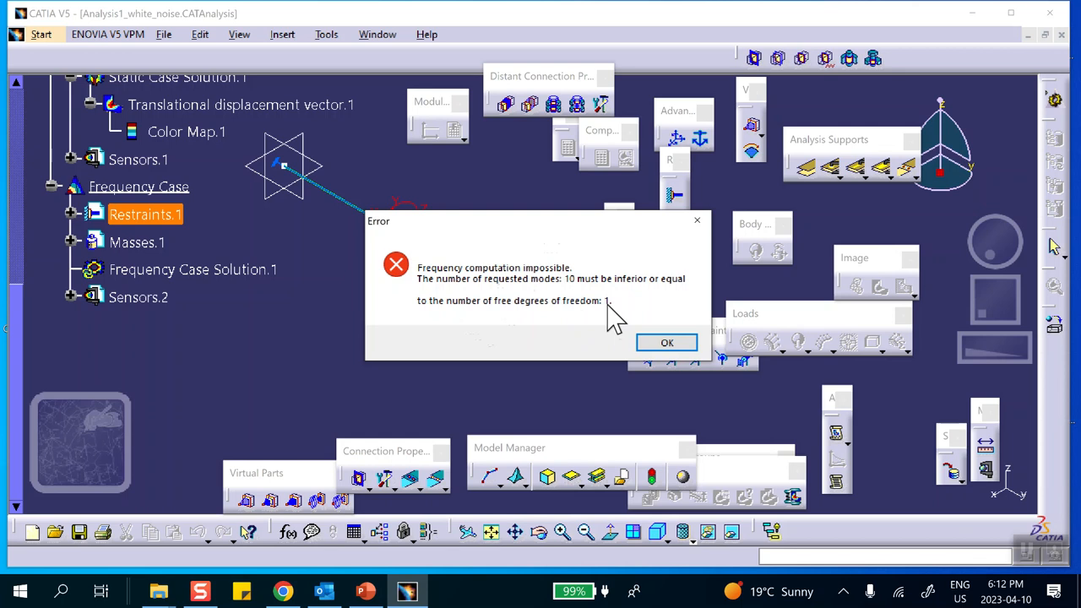
click(667, 343)
Set the number of modes in Frequency Case Solution.1 to 1 and compute all of the analysis.
click(176, 264)
double_click(176, 264)
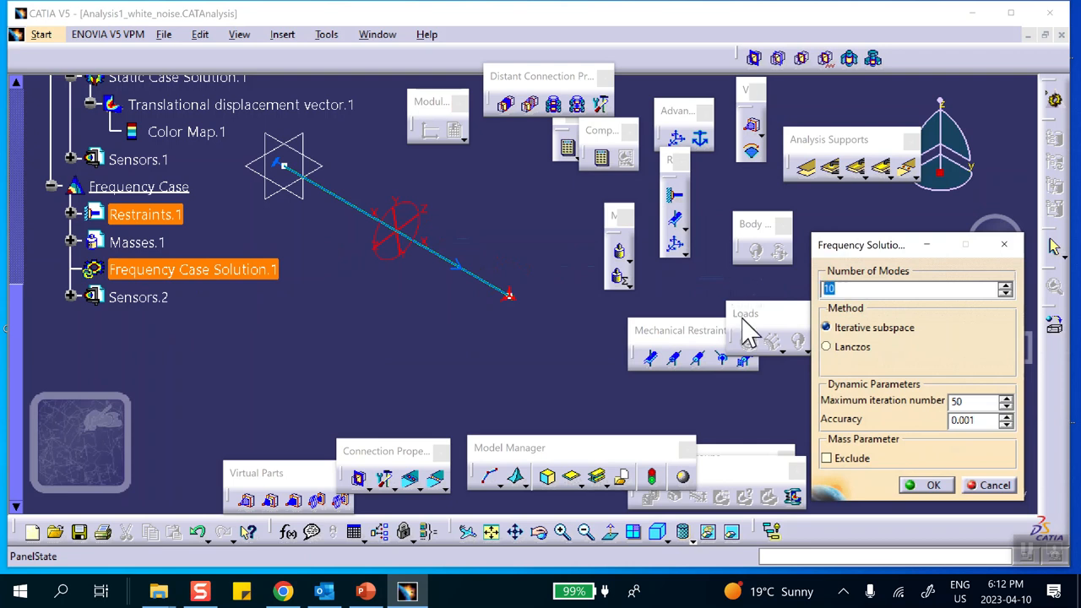
click(928, 485)
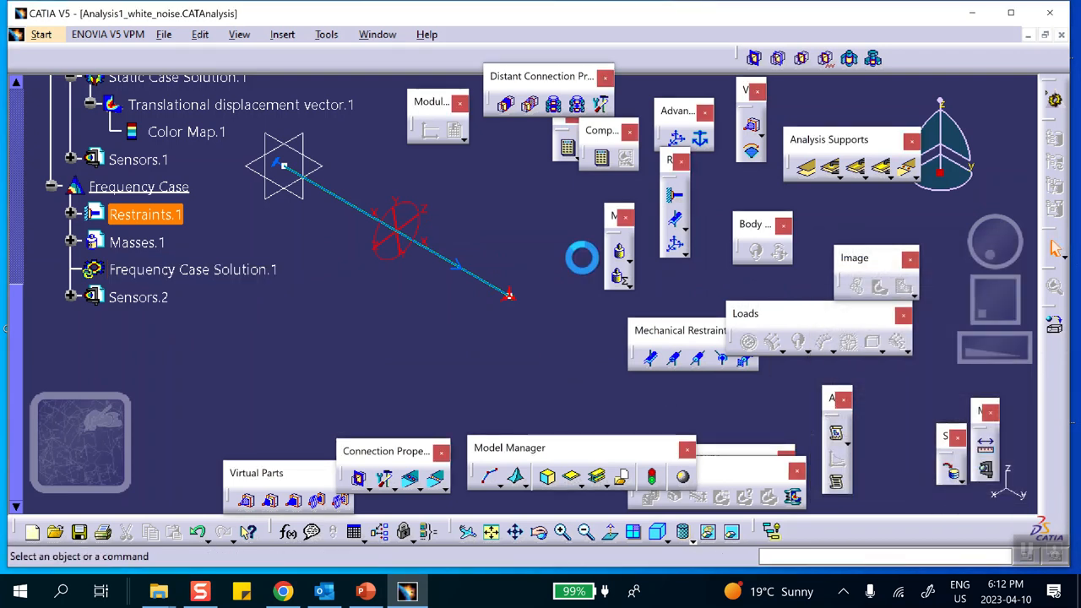
click(601, 158)
click(874, 294)
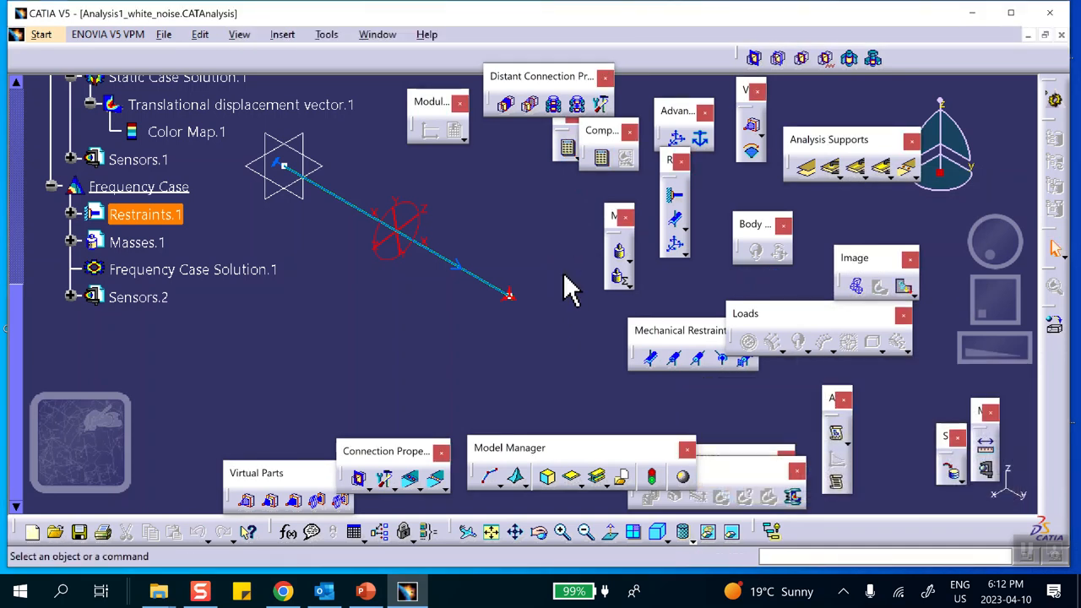
Create a deformed mesh image of the frequency solution and display its occurrences with the modal frequency.
click(855, 287)
middle_drag(520, 249, 446, 199)
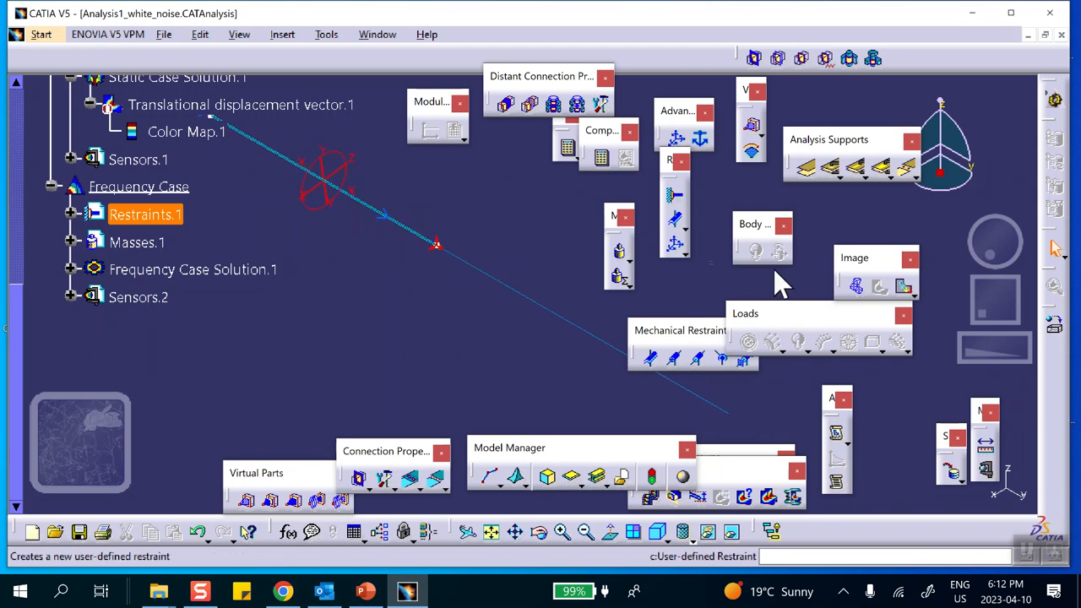
double_click(568, 325)
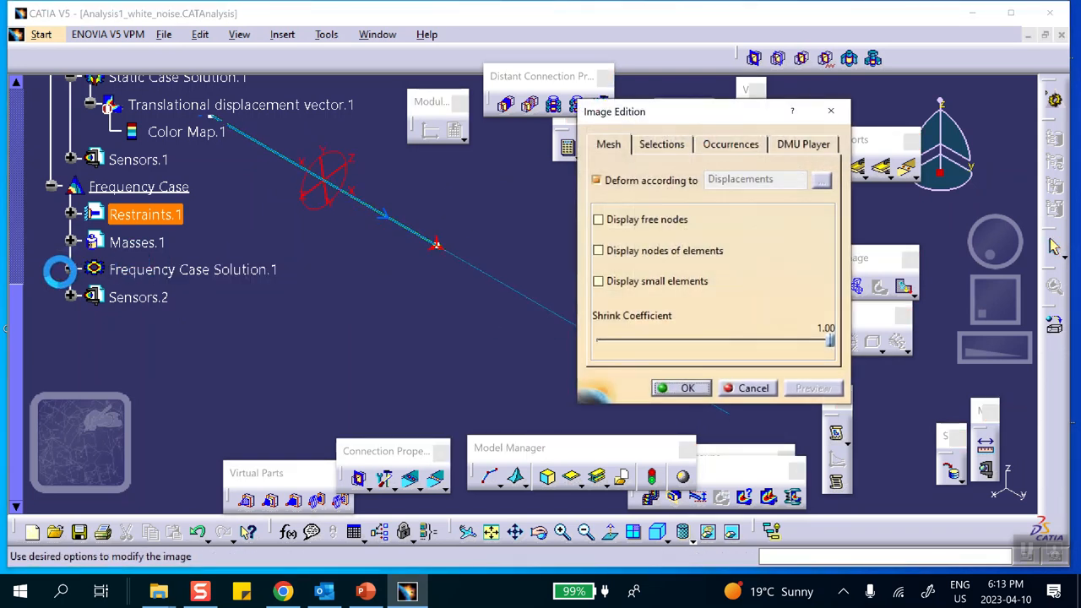
click(71, 270)
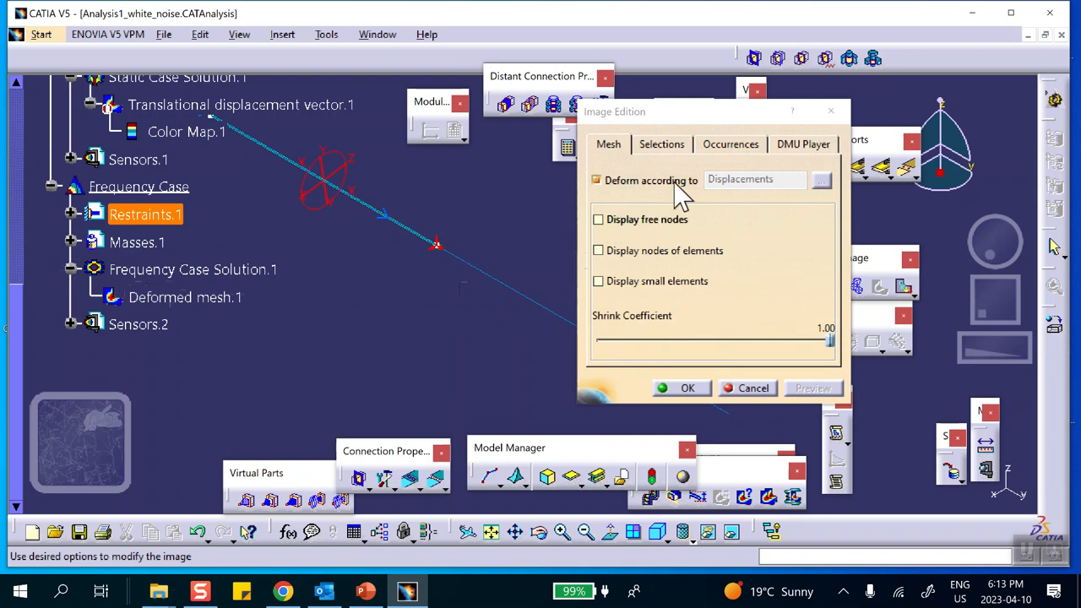
click(730, 150)
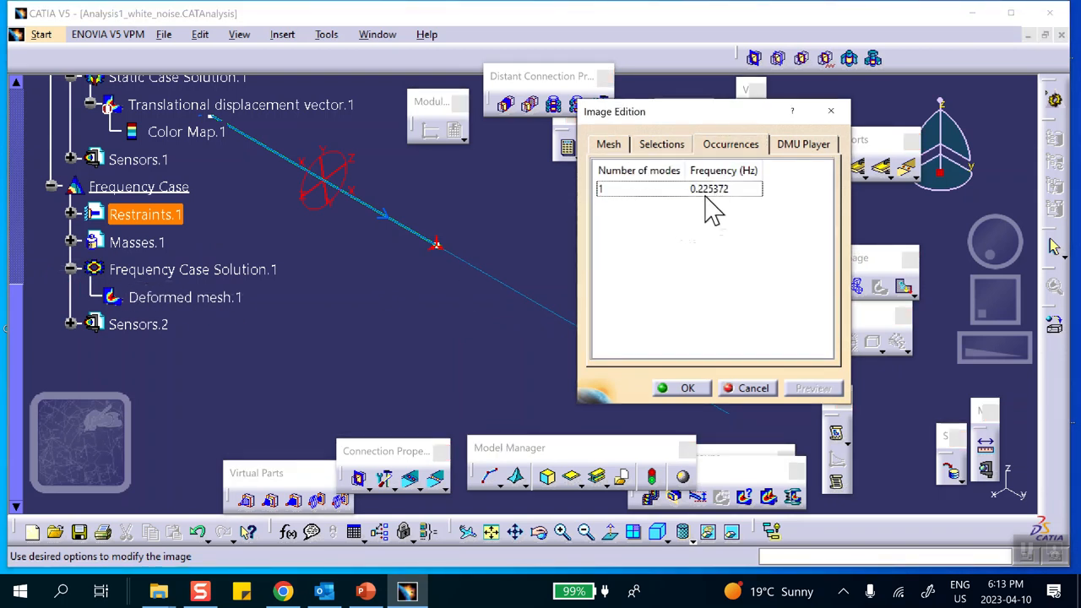
Switch to PowerPoint to compare the natural frequency on the second slide, return to CATIA and close the image editing.
click(365, 591)
click(61, 203)
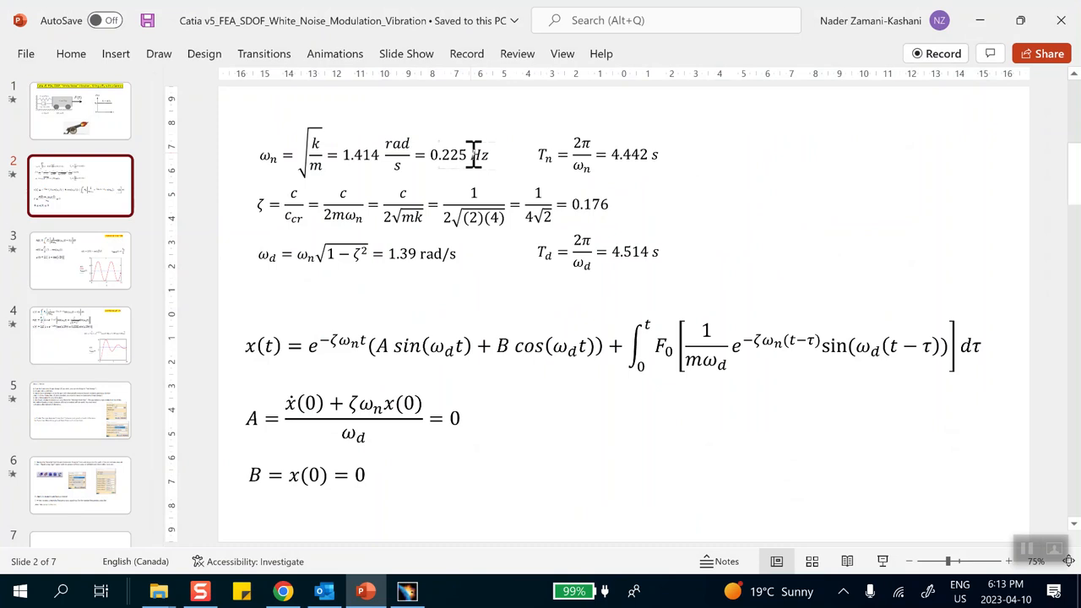
click(976, 22)
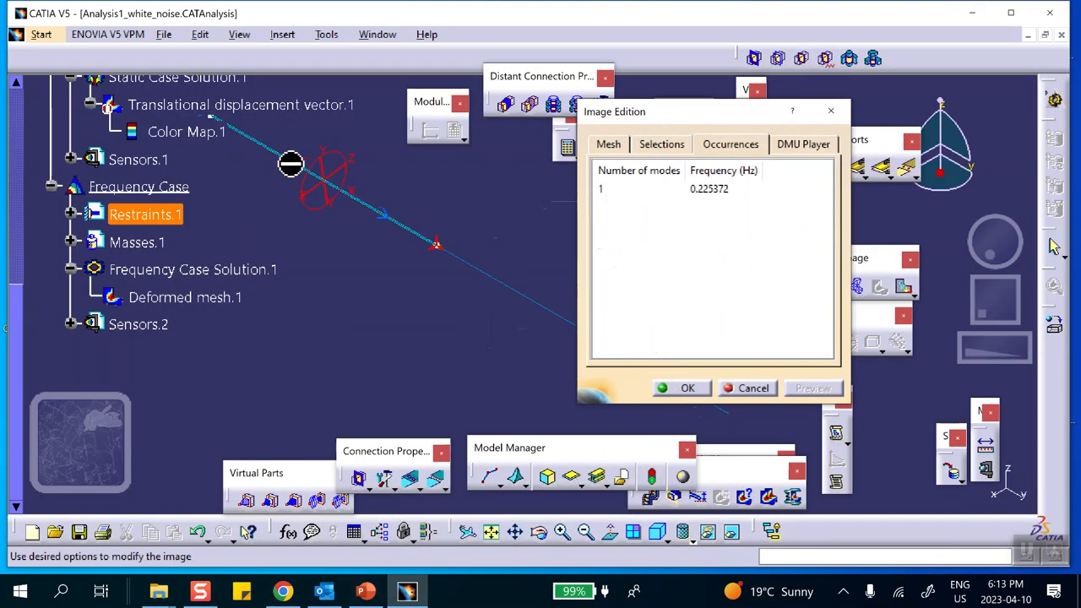
click(687, 385)
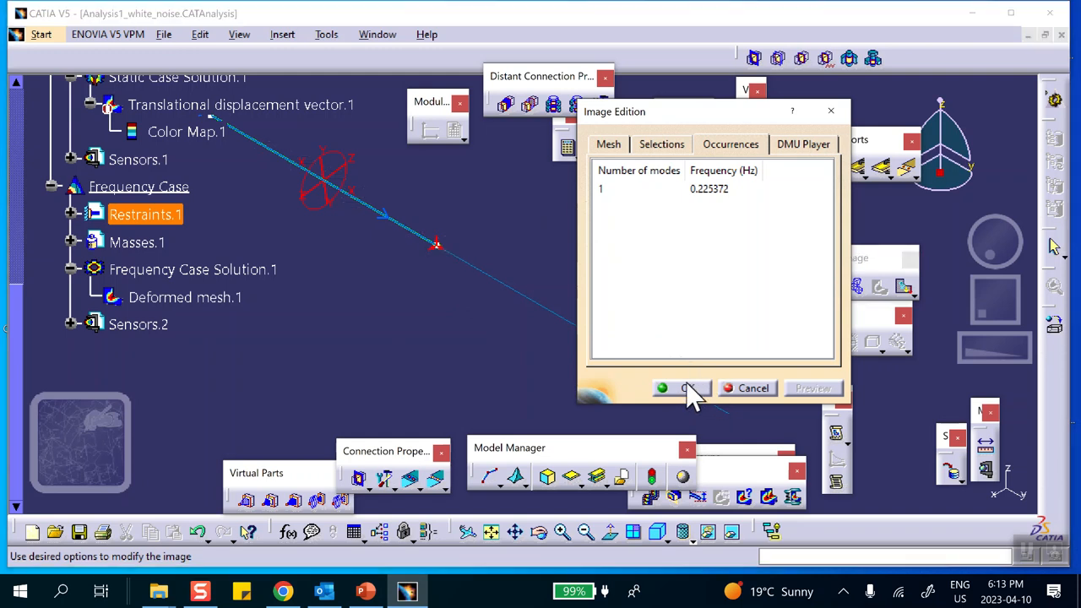
Deactivate the Deformed mesh.1 image under Frequency Case Solution.1.
scroll(332, 259, down, 1)
middle_drag(331, 259, 355, 320)
click(312, 220)
middle_drag(355, 301, 313, 266)
right_click(164, 250)
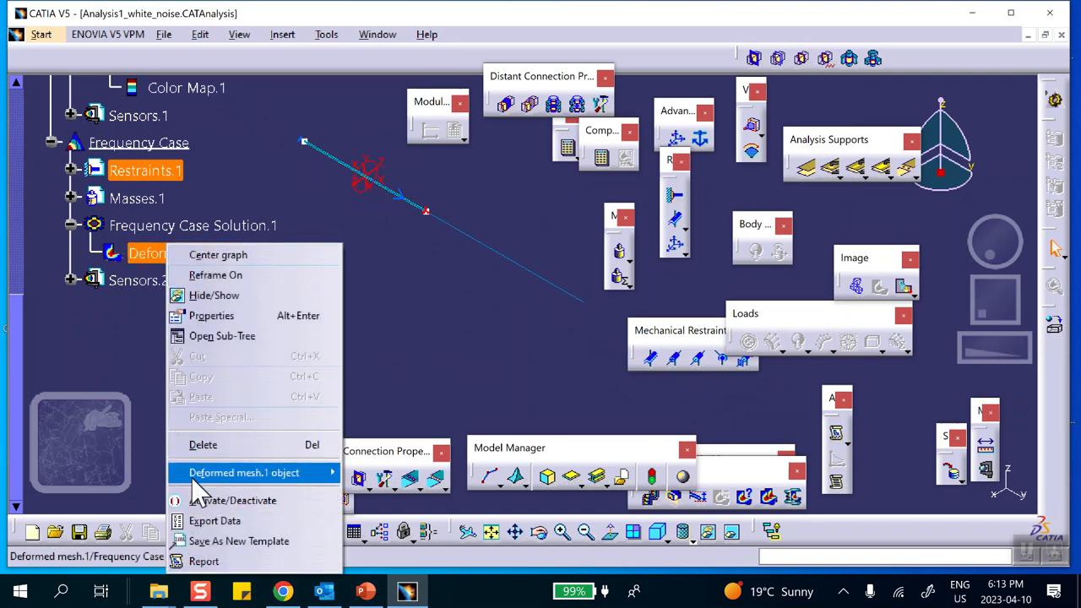
click(200, 500)
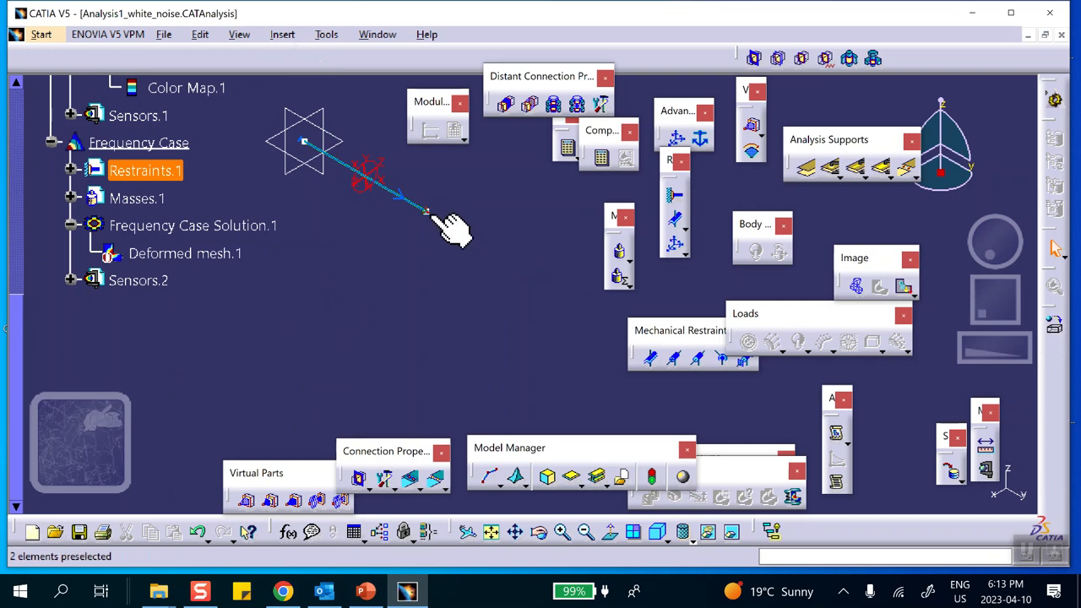
Insert a Transient Dynamic Response Case referencing Frequency Case Solution.1 with a new load excitation set, and expand it in the tree.
click(282, 35)
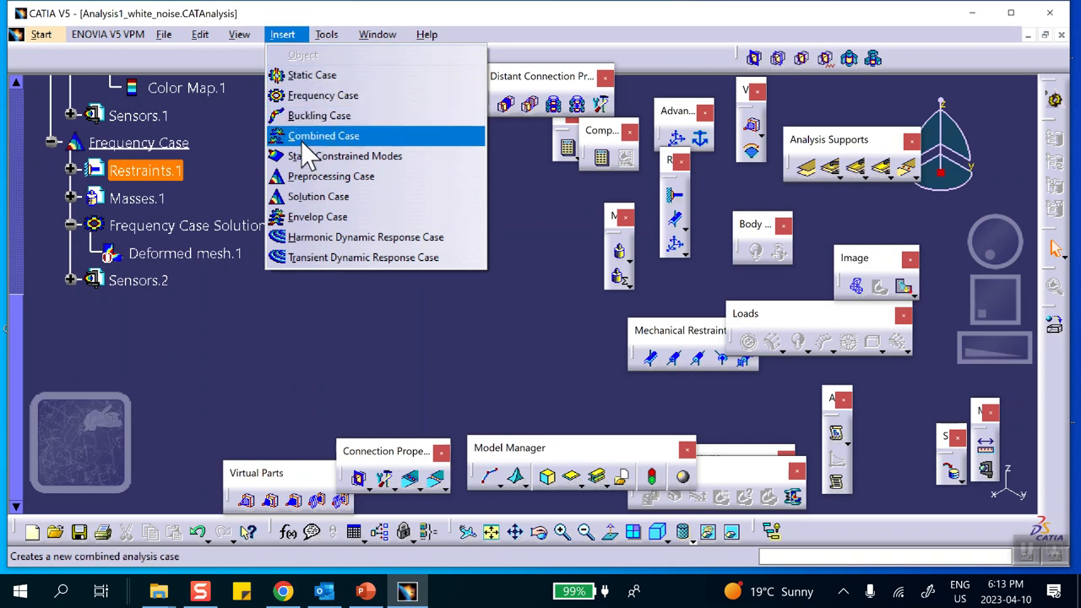
click(328, 269)
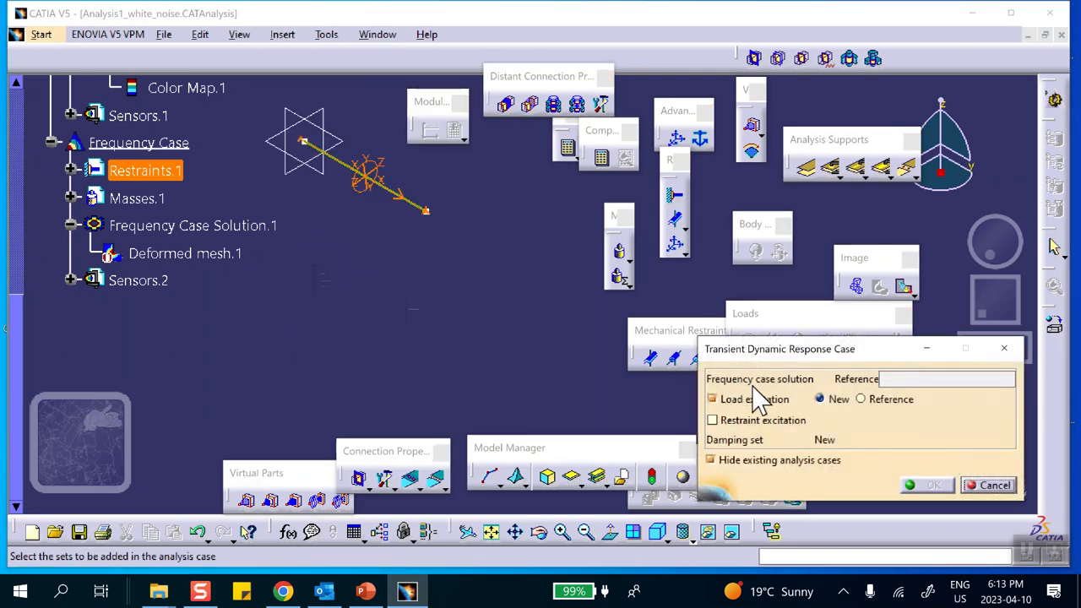
click(889, 377)
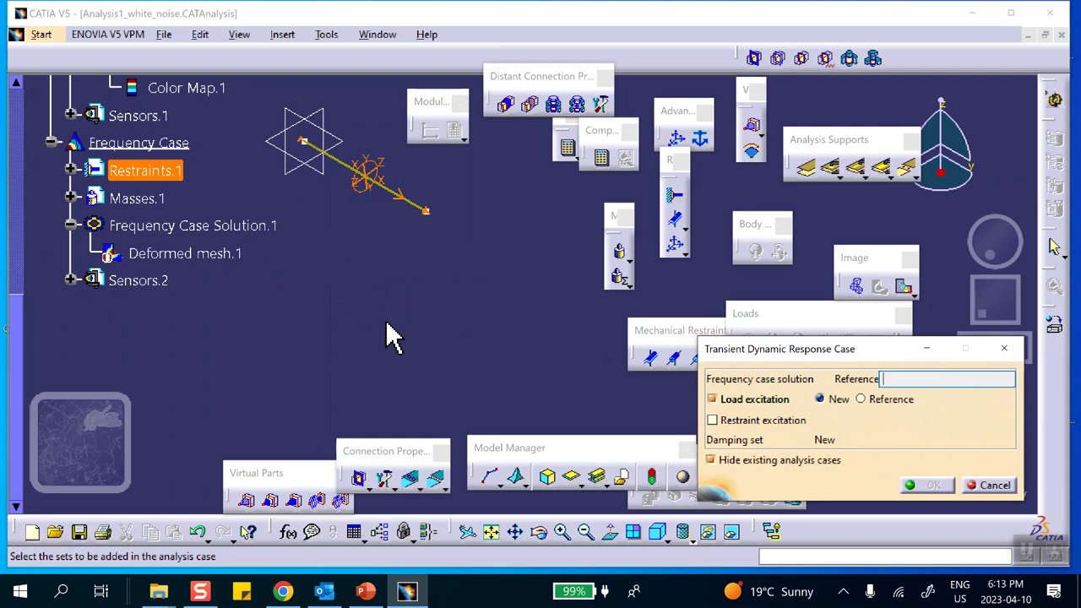
click(255, 225)
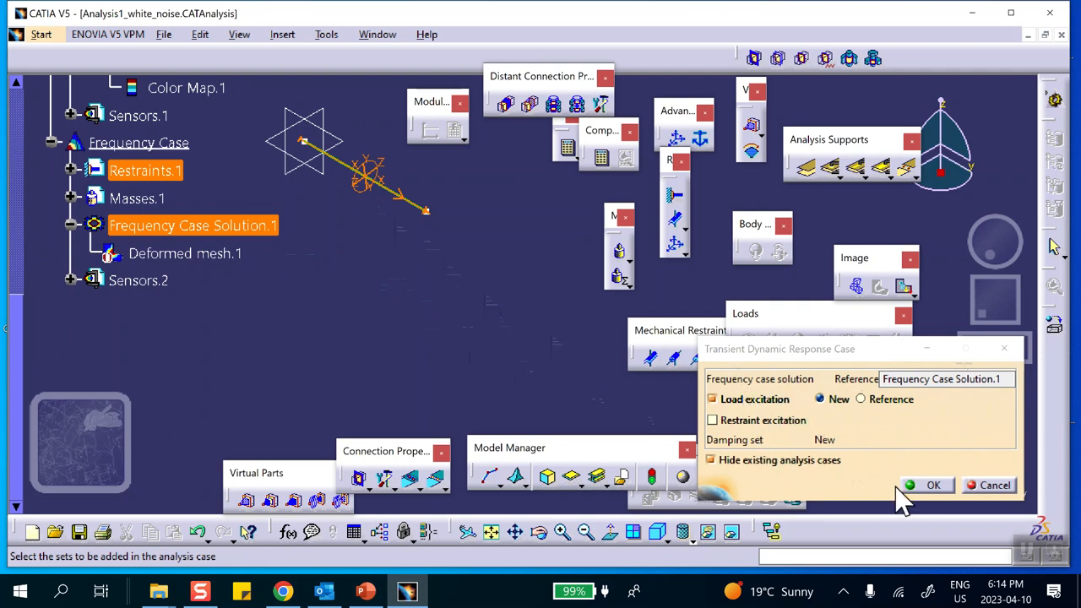
click(933, 486)
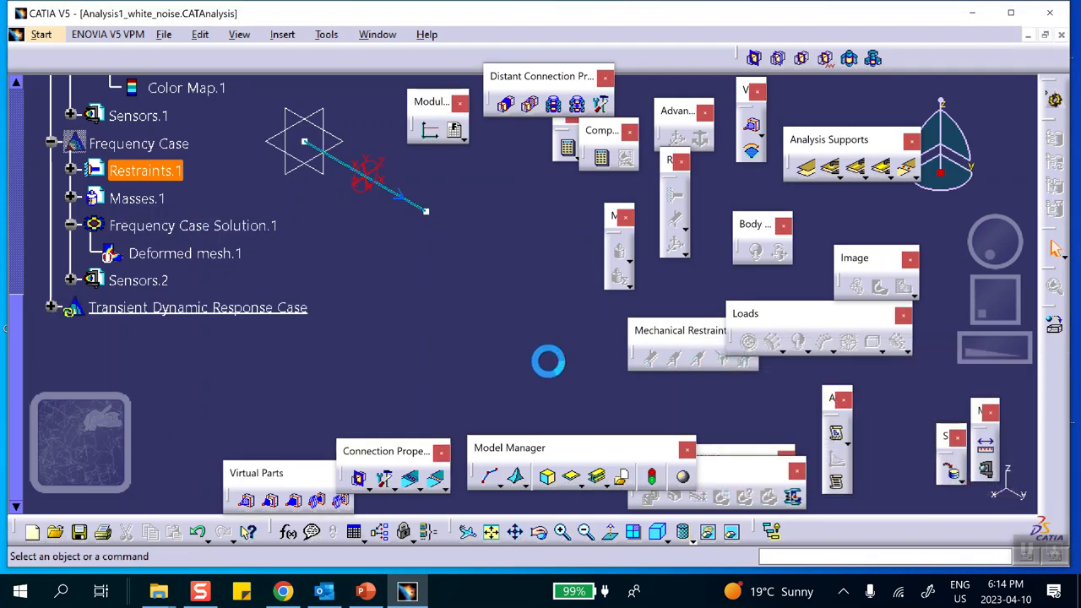
click(51, 307)
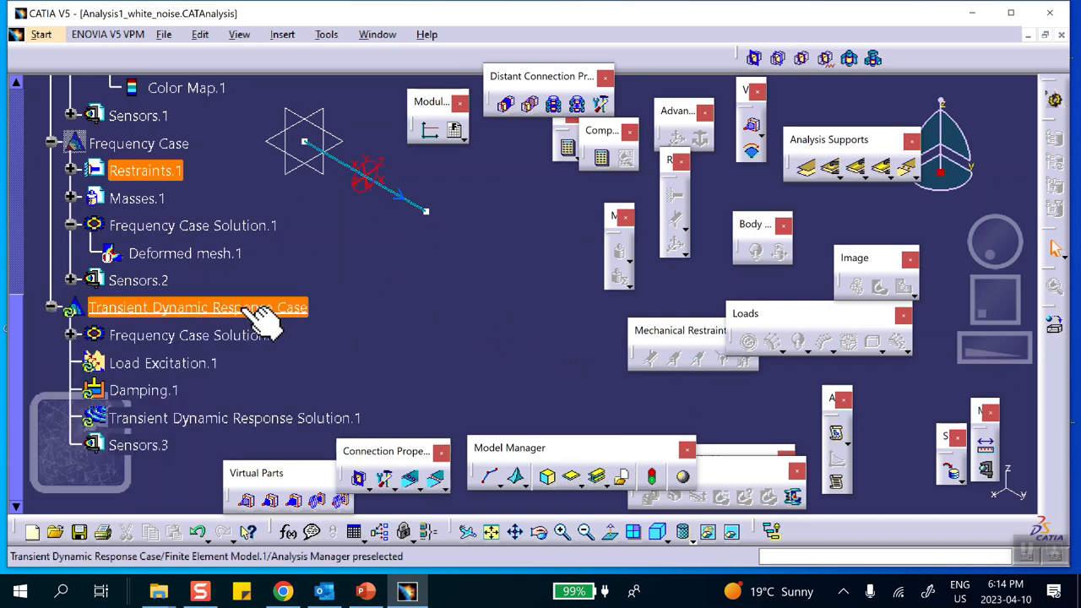
scroll(265, 313, down, 3)
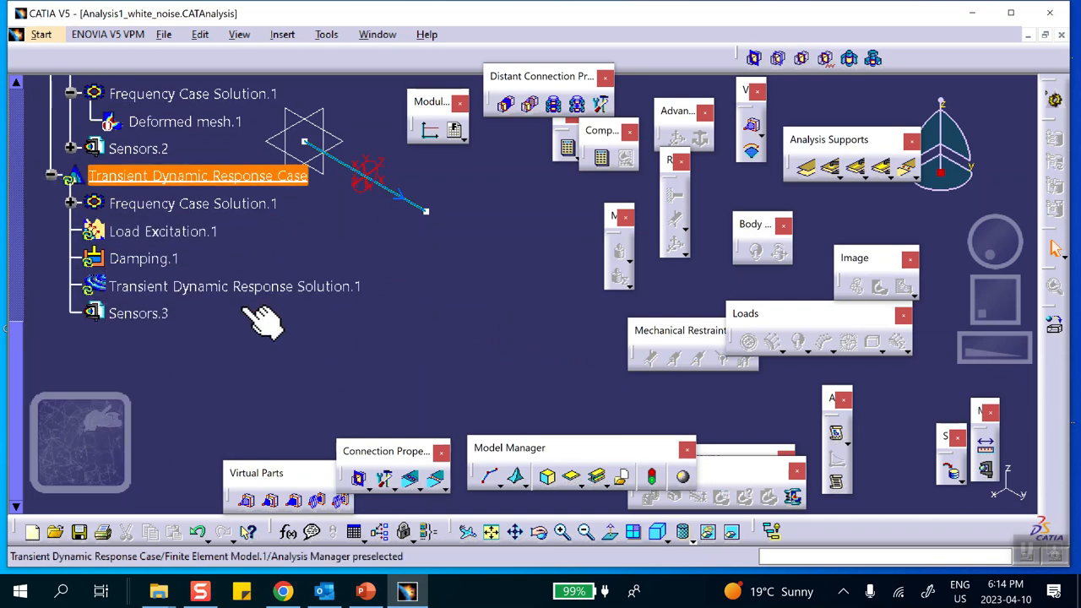
Switch to PowerPoint to check the constant force F(t) on the first slide, and return to CATIA.
click(363, 593)
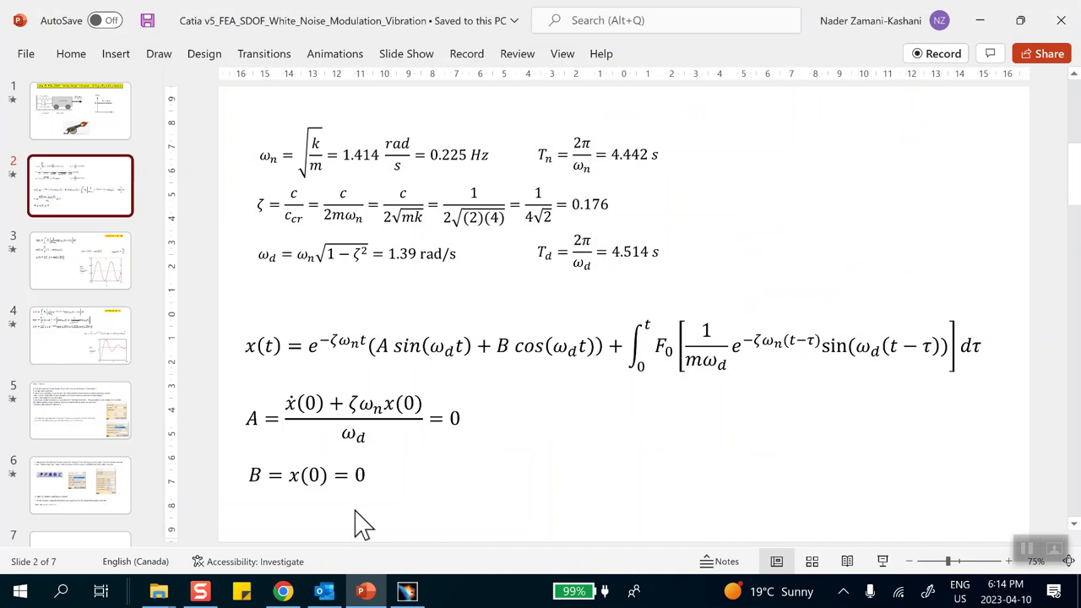
click(88, 130)
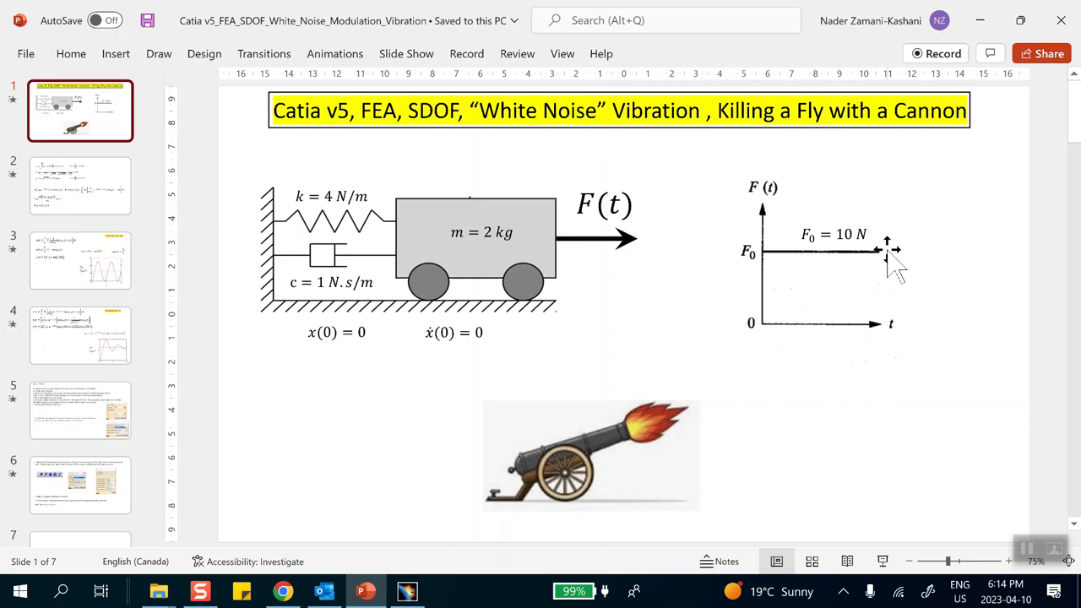
click(979, 20)
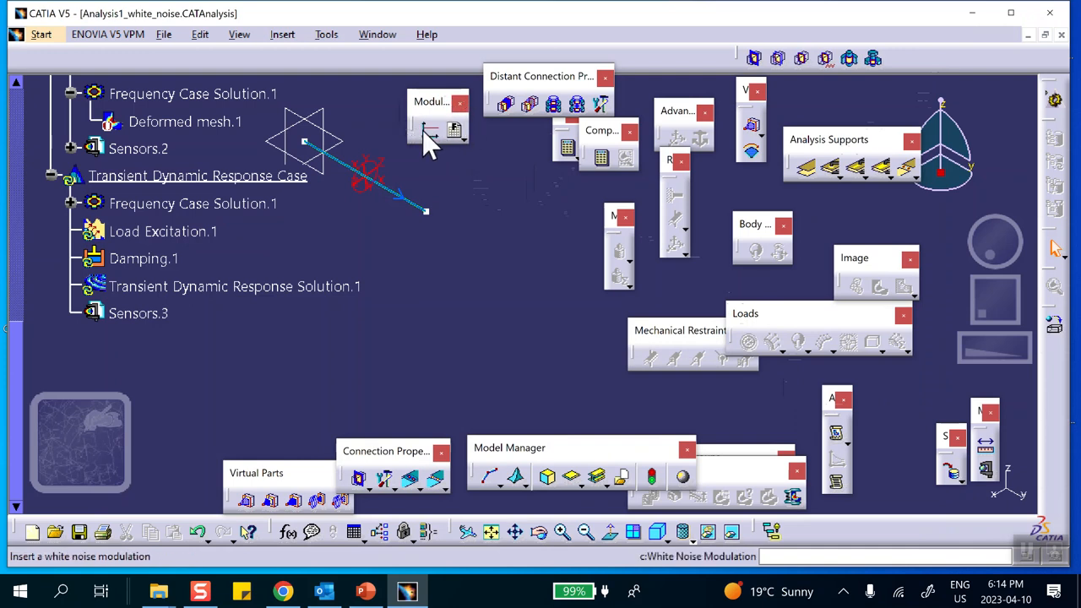
Insert a white noise modulation named White Noise.1 and locate it under Modulations.1 in the tree.
click(458, 138)
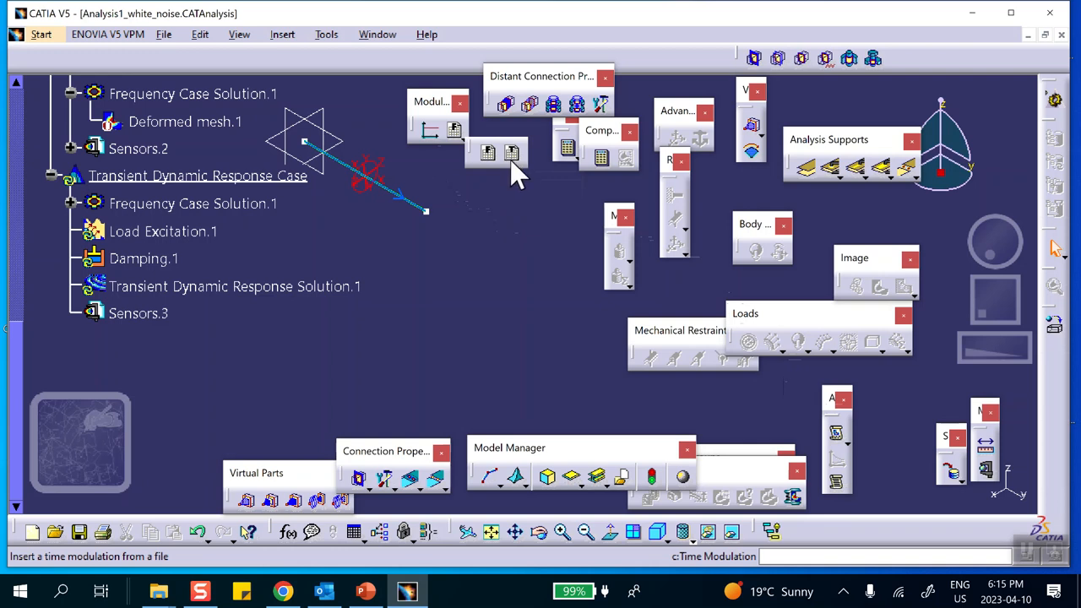
click(428, 135)
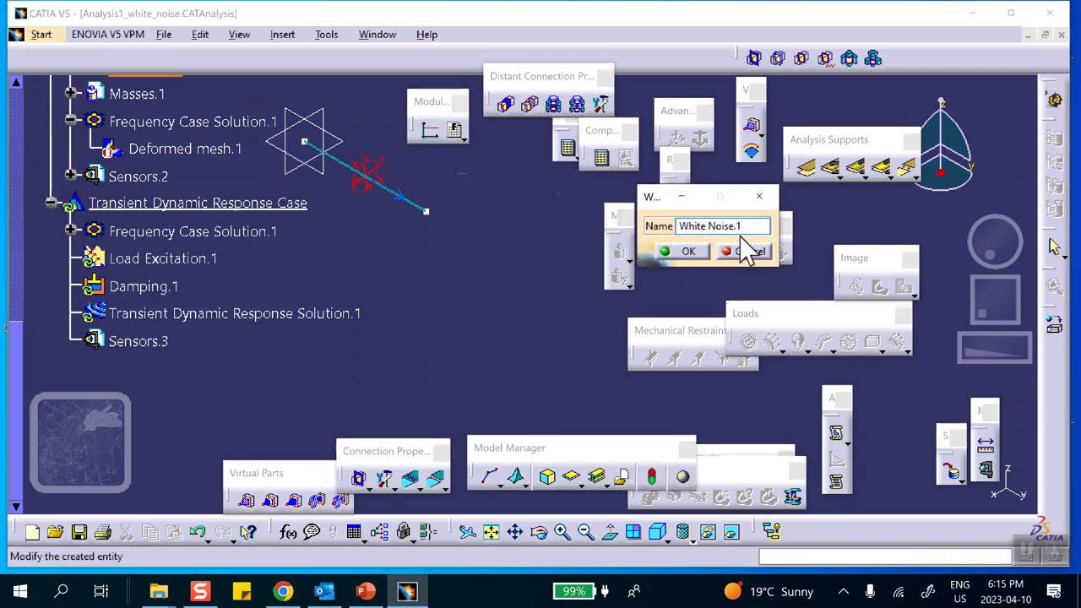
click(686, 253)
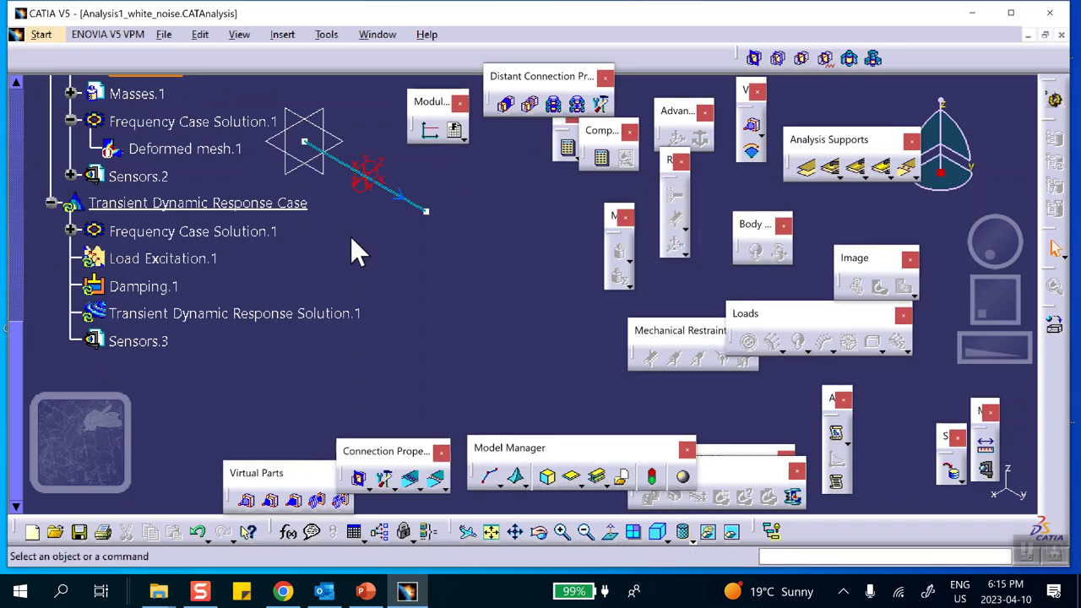
scroll(208, 212, up, 2)
scroll(101, 207, up, 2)
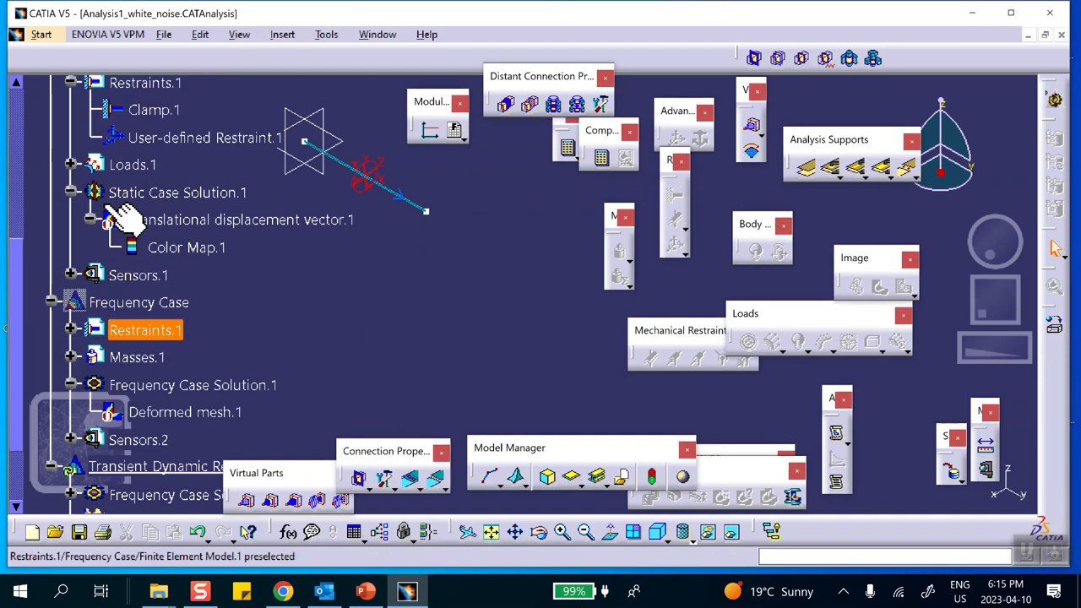
scroll(190, 222, up, 2)
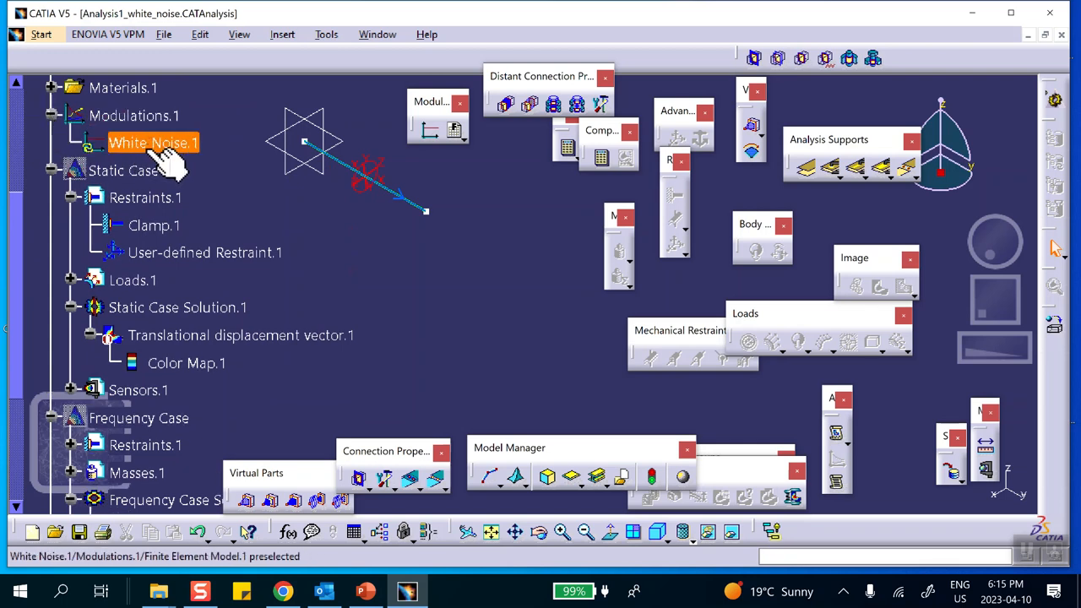
Open Load Excitation.1 under the Transient Dynamic Response Case and assign Loads.1 from the Static Case as its load.
scroll(190, 154, down, 8)
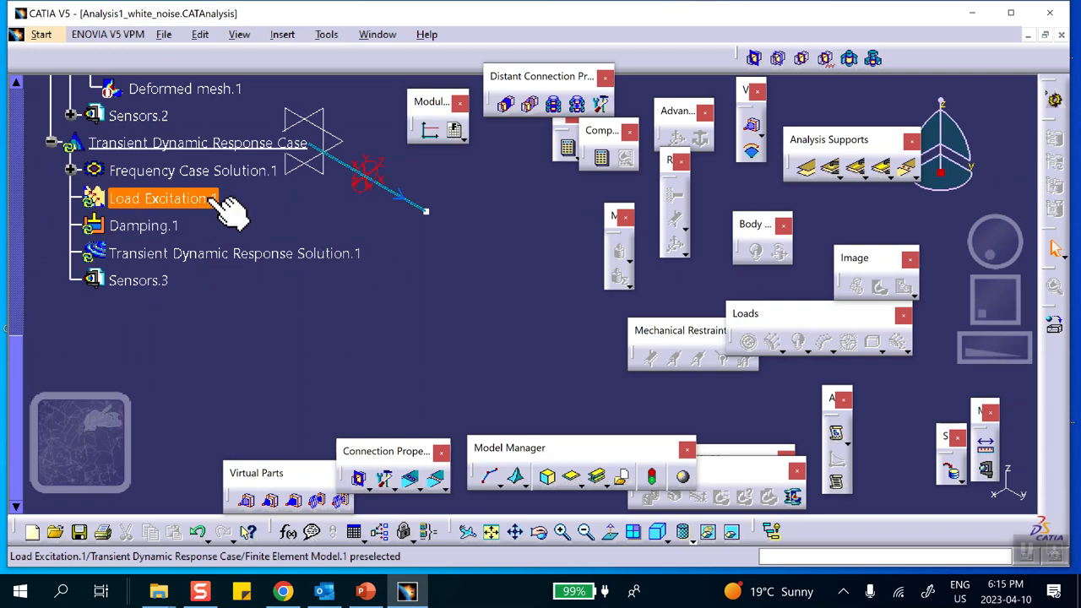
double_click(160, 199)
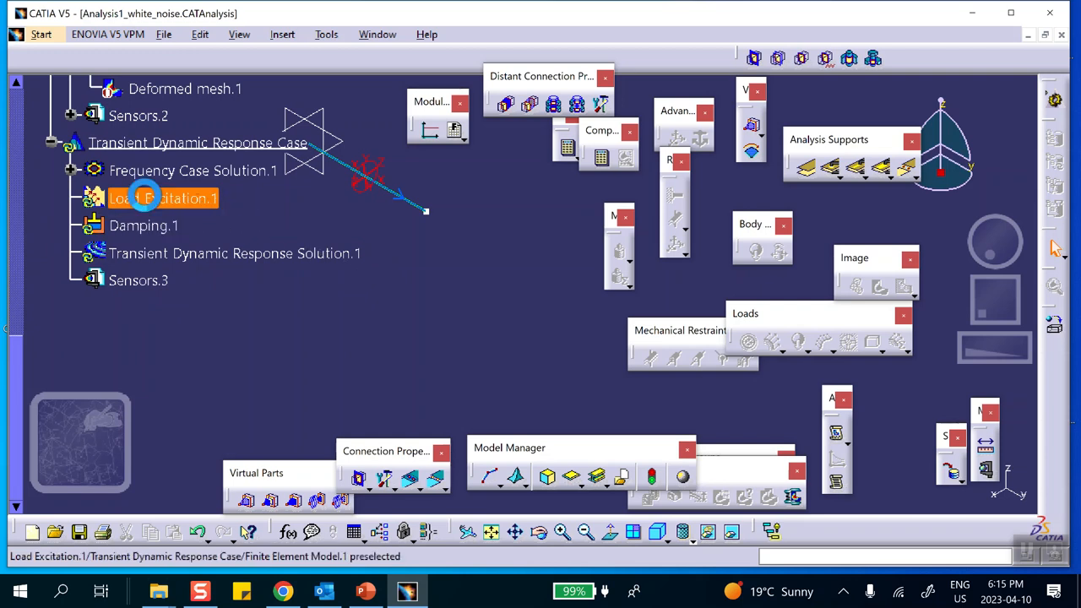
click(733, 263)
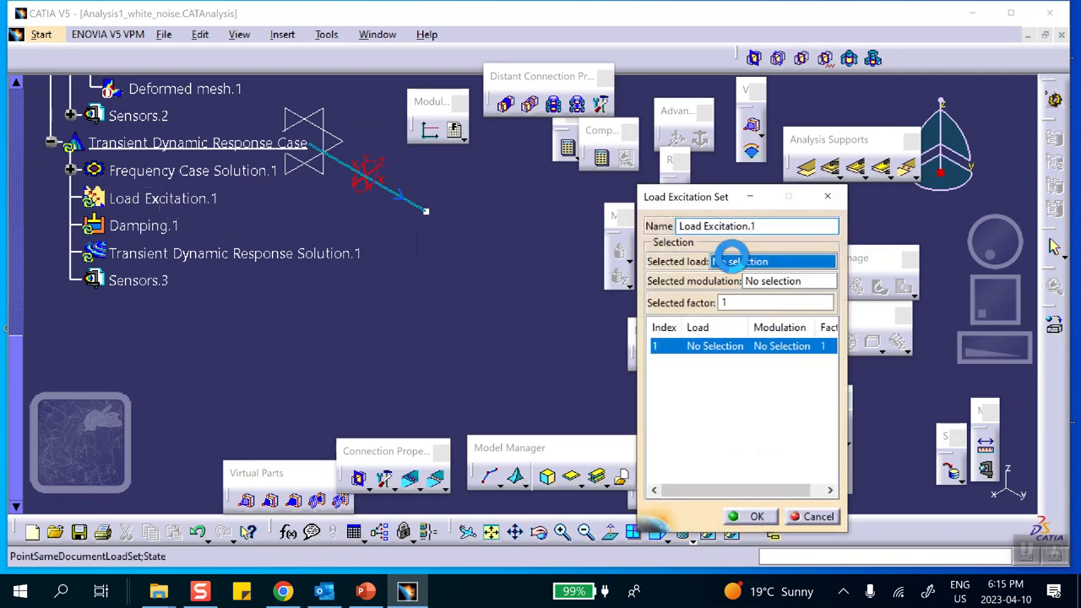
scroll(253, 249, up, 5)
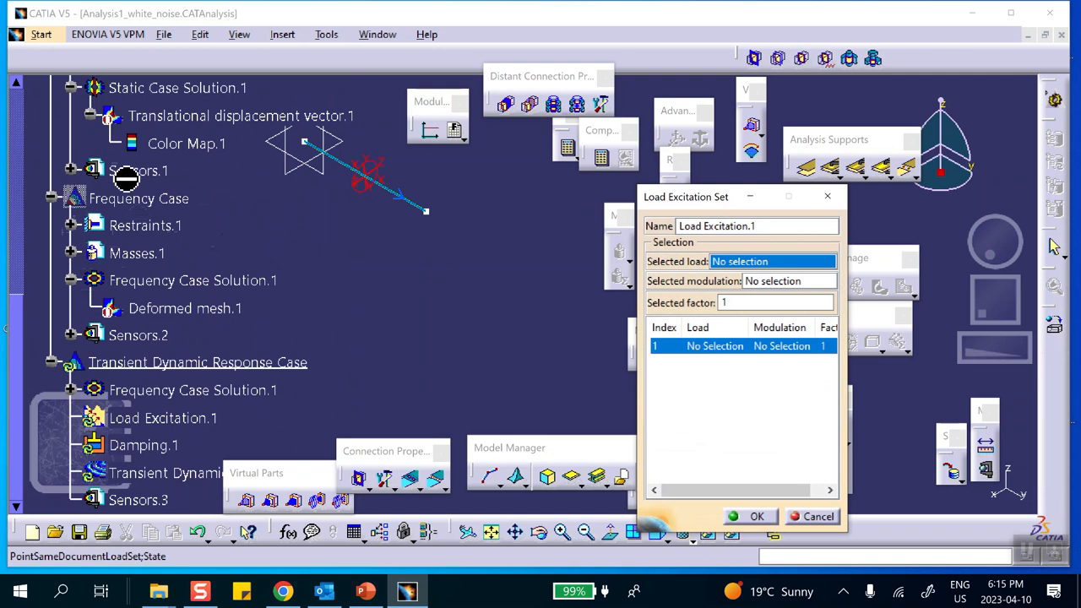
scroll(121, 169, up, 2)
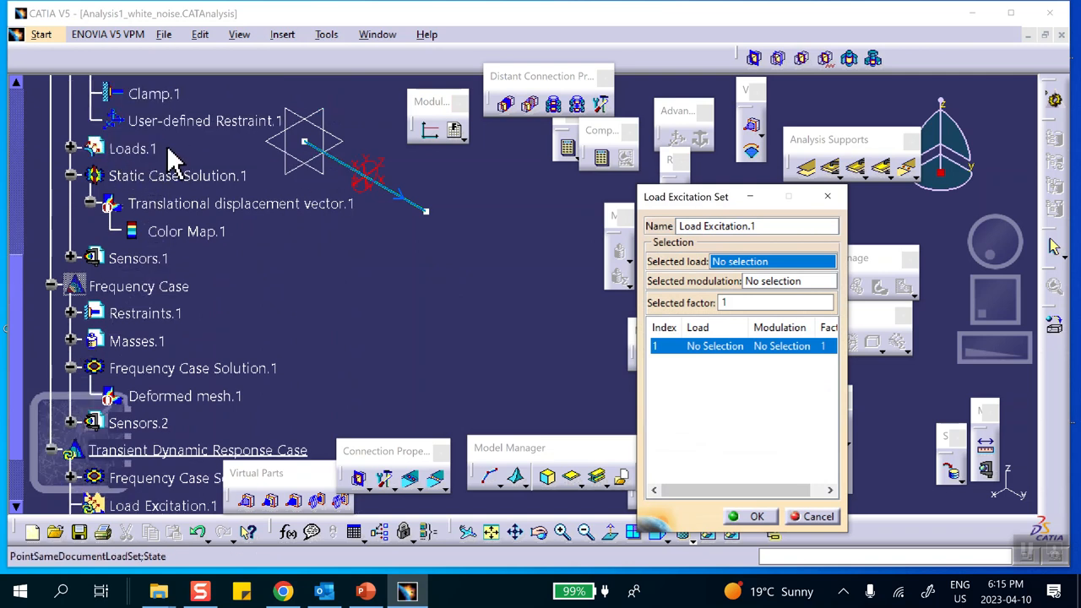
scroll(185, 169, up, 2)
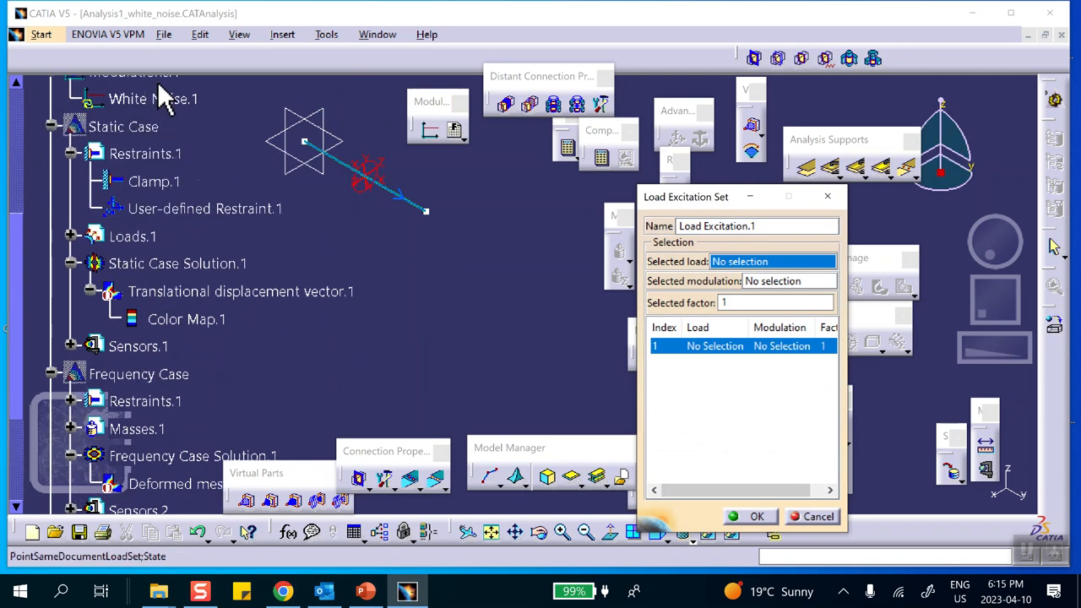
scroll(152, 245, up, 1)
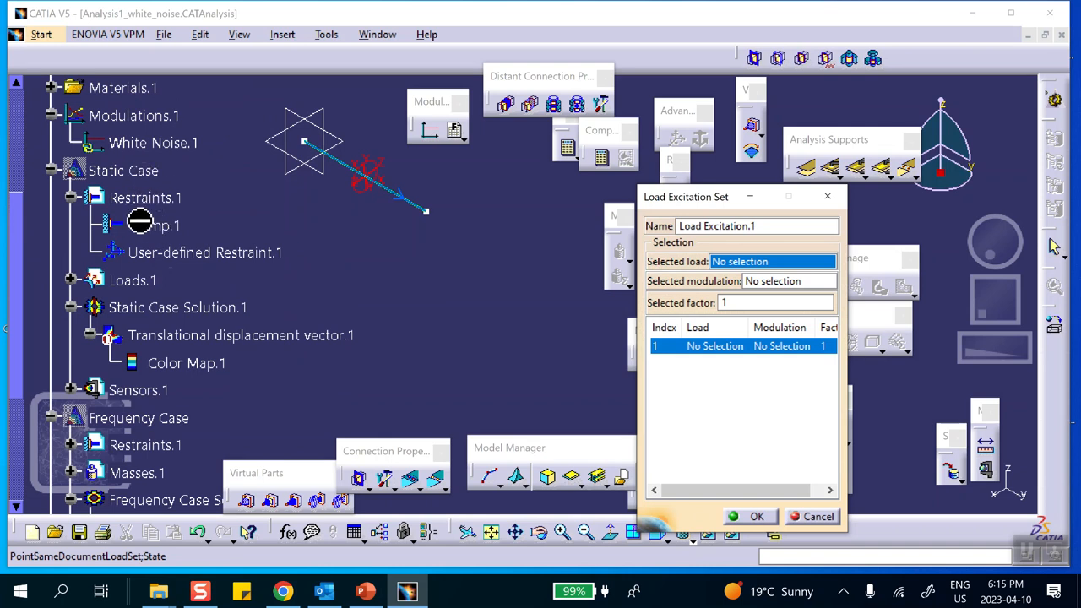
click(145, 284)
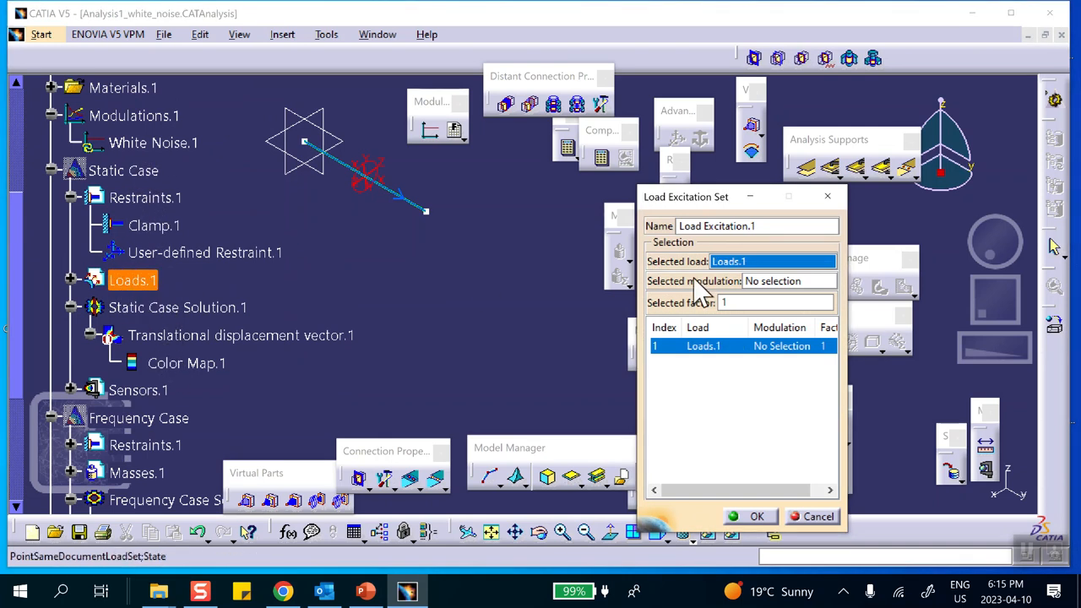
Assign White Noise.1 as the modulation of the load excitation set and accept the definition.
click(774, 282)
scroll(291, 287, up, 3)
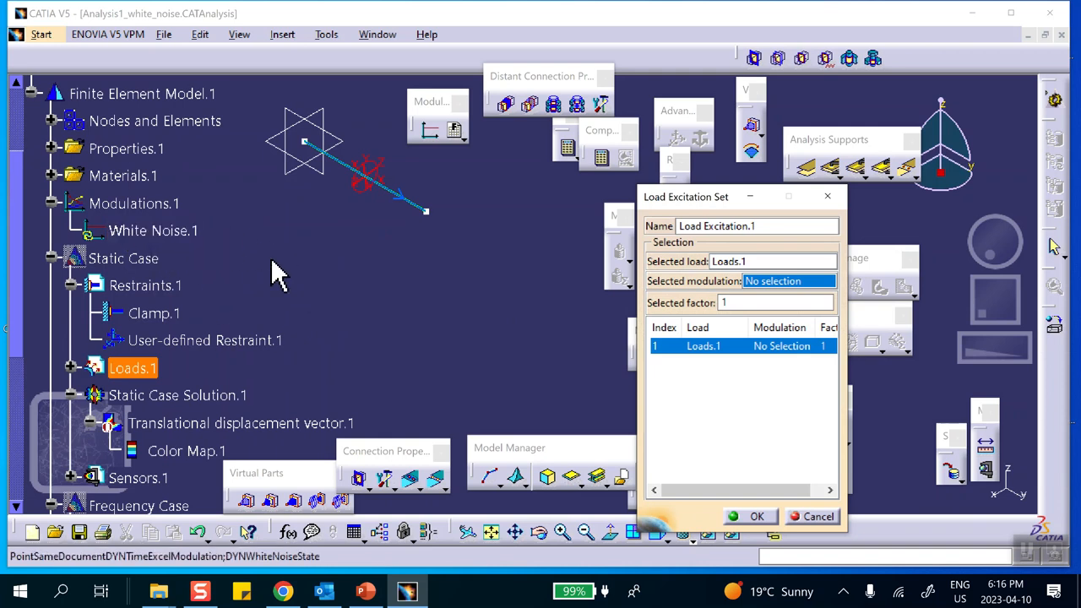
click(182, 233)
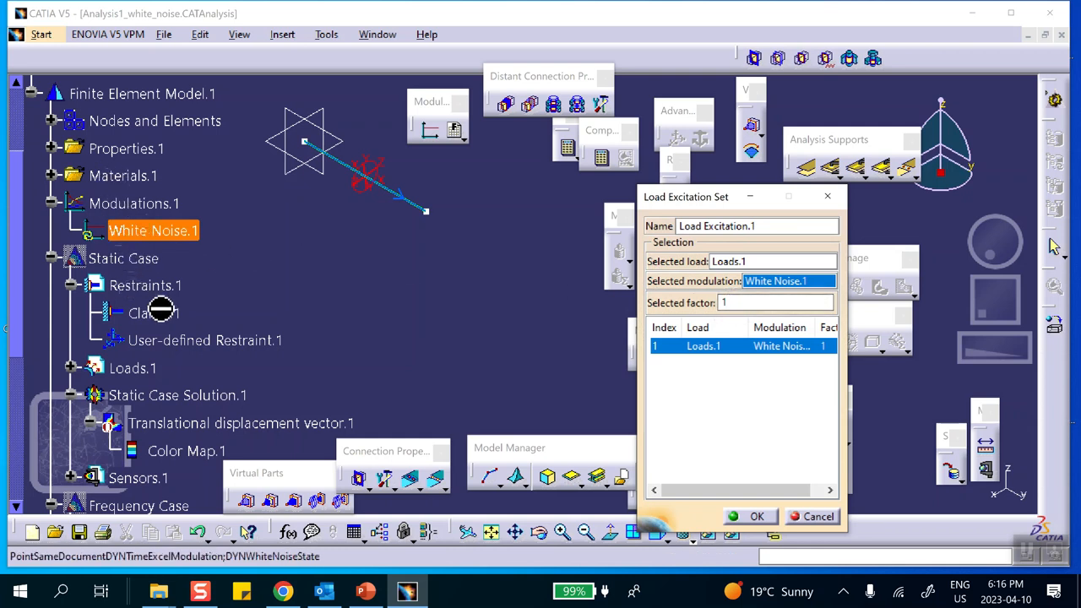
scroll(155, 261, down, 1)
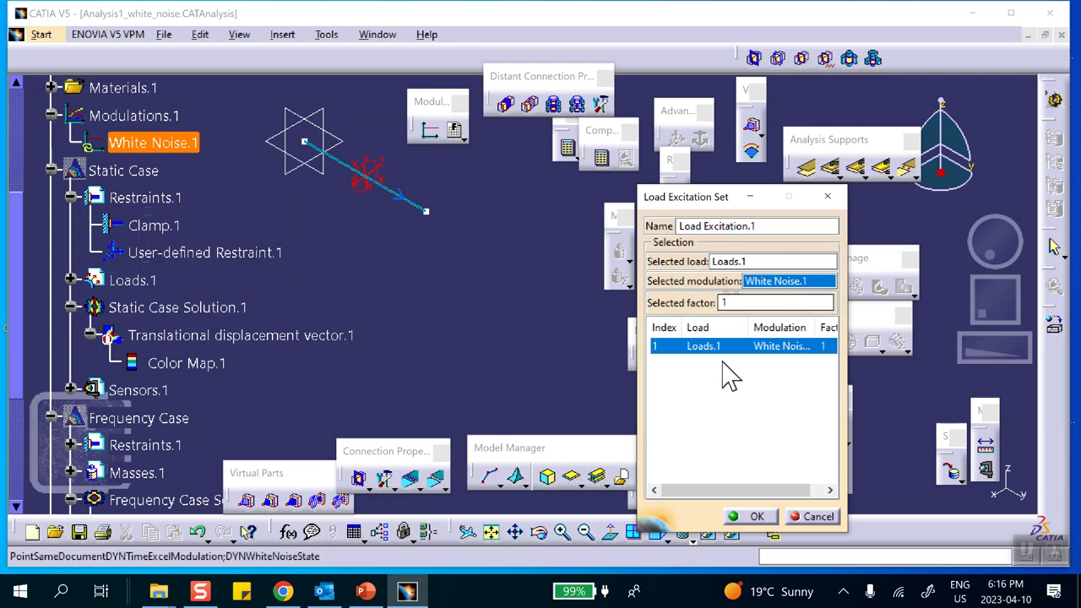
click(754, 515)
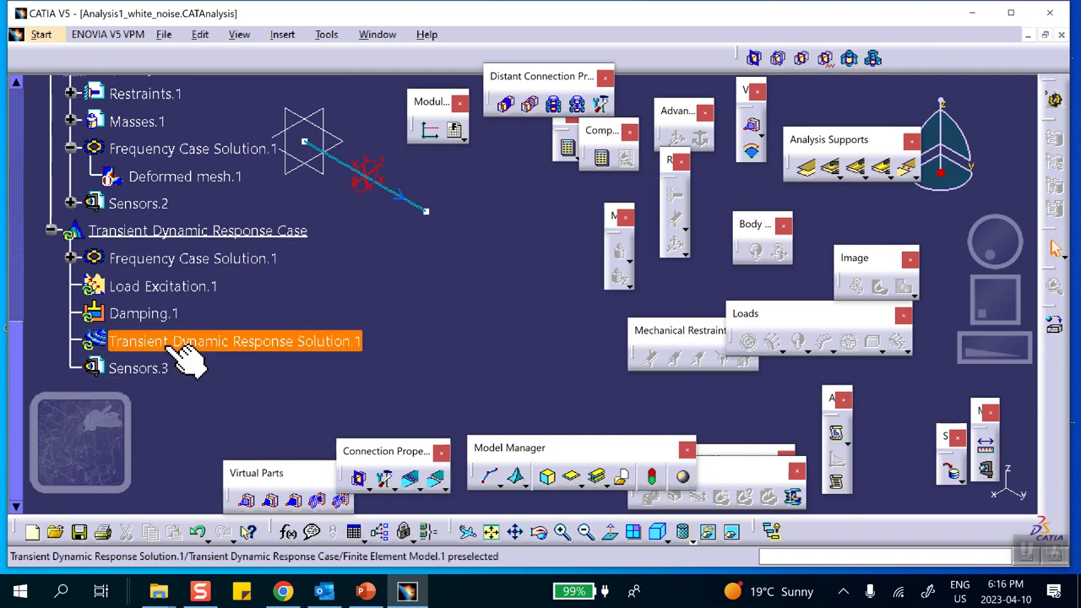
Generate a 2D display of Transient Dynamic Response Solution.1 using results in absolute axis and a 1 graph layout.
click(221, 343)
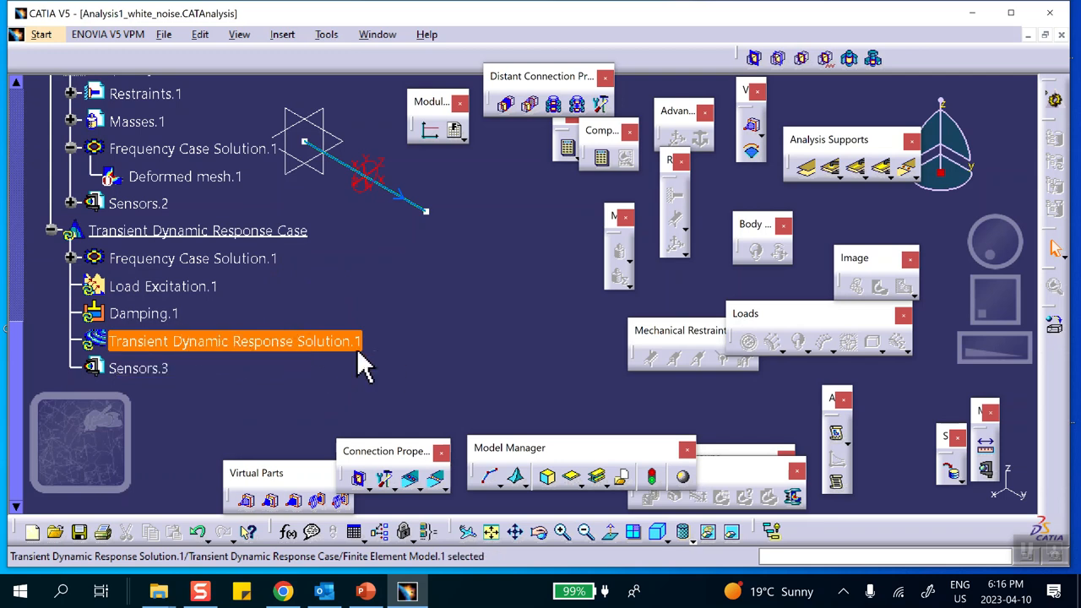
right_click(257, 339)
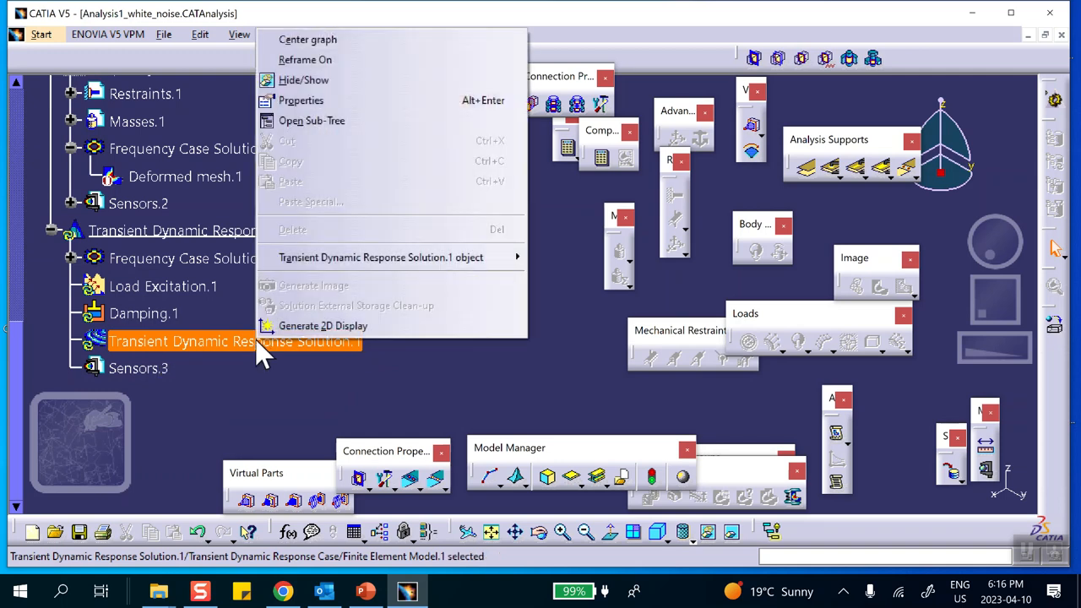
click(321, 328)
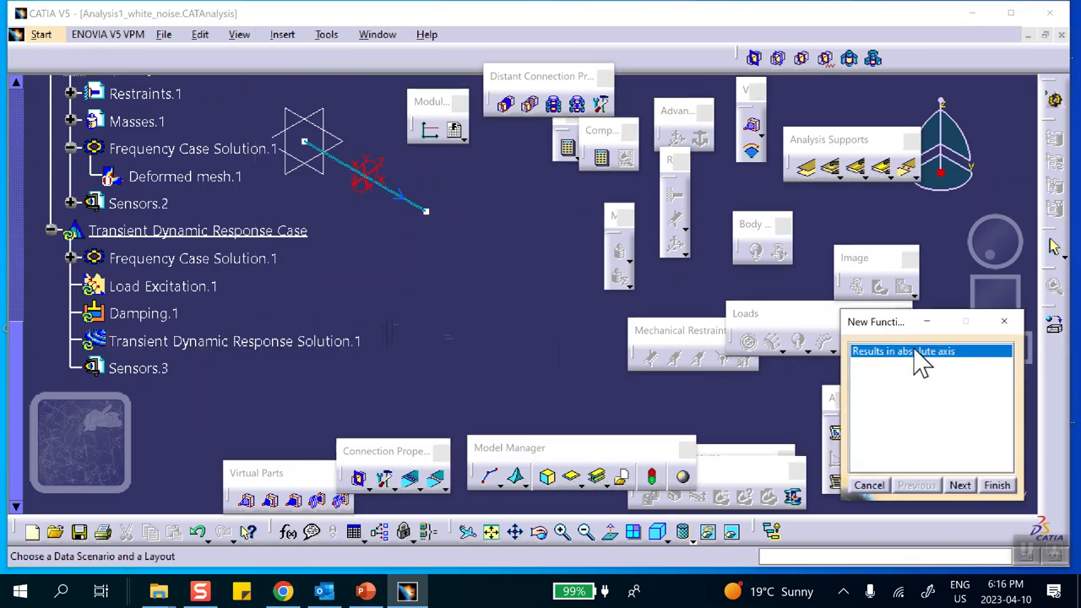
click(961, 490)
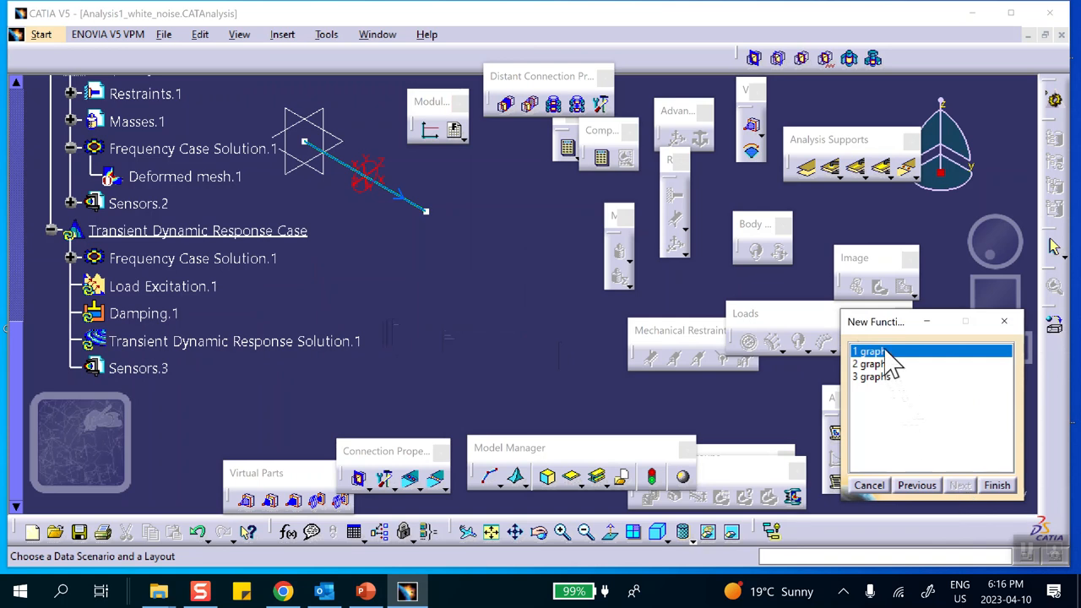
click(996, 485)
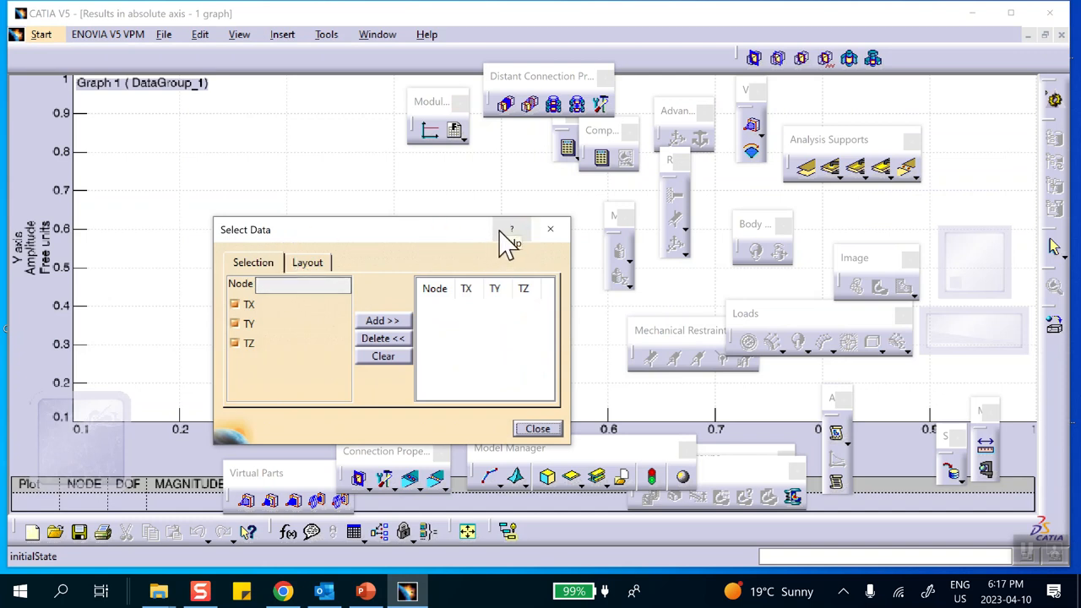
Switch to PowerPoint to review the undamped solution plot on slide 3, and return to CATIA.
click(364, 591)
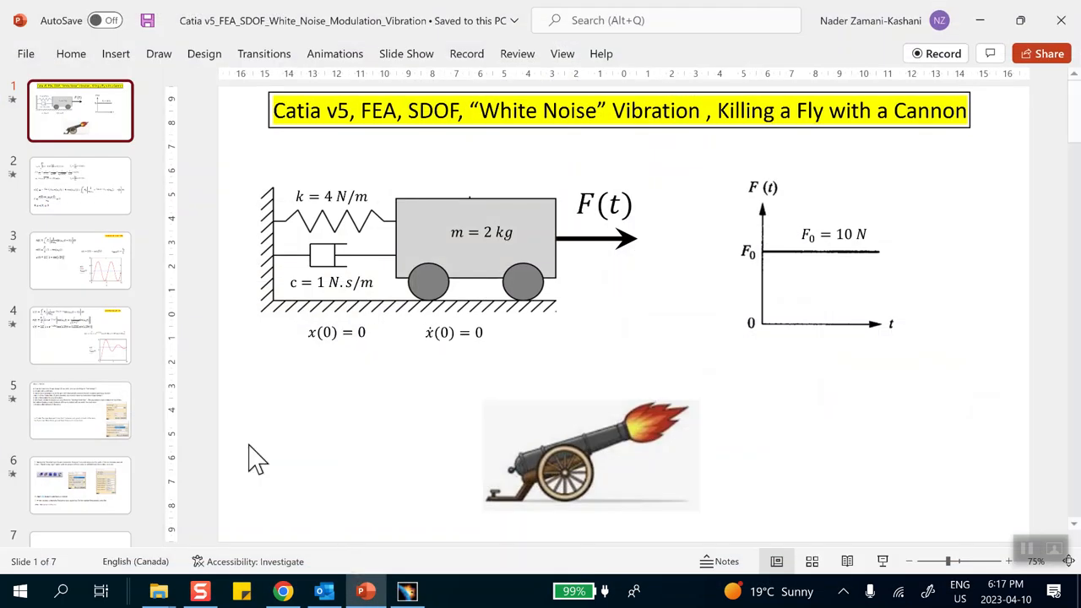
click(65, 257)
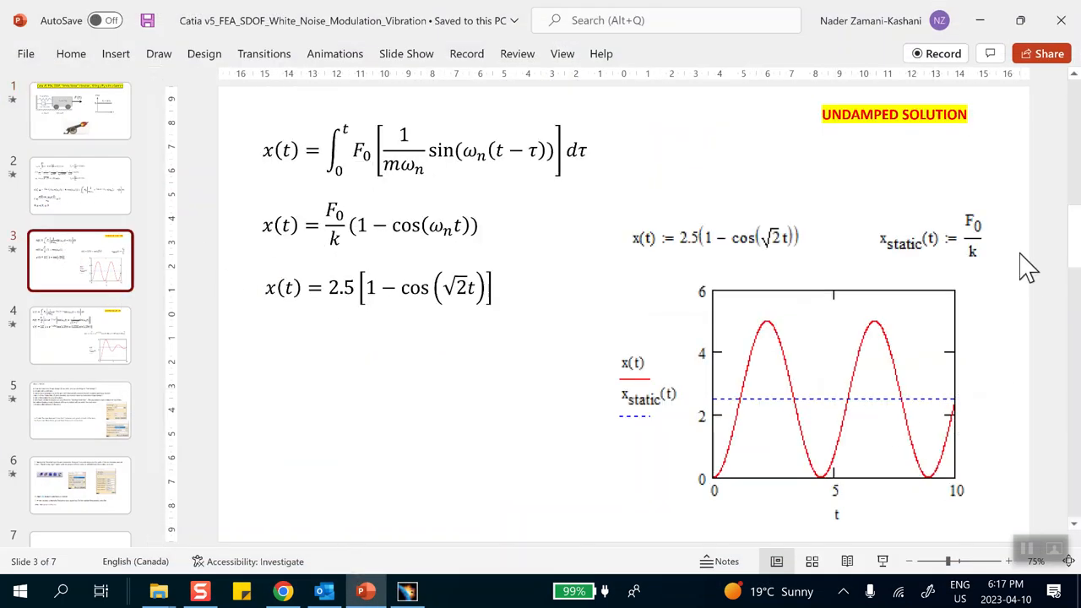
click(972, 18)
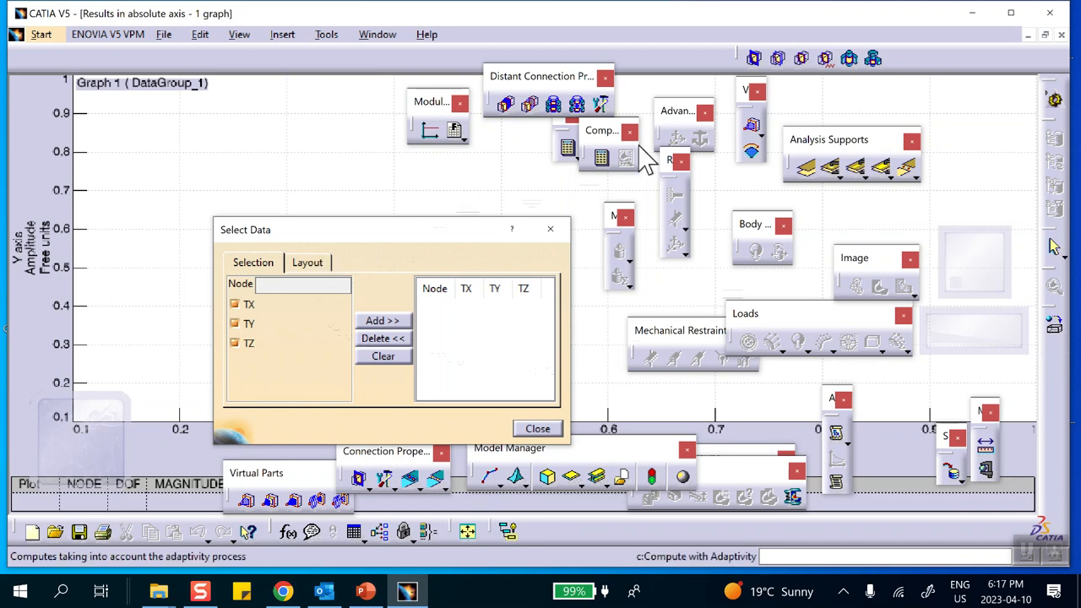
Bring the Analysis1_white_noise.CATAnalysis model into view in a restored window, with the Select Data dialog clear of the geometry.
click(1026, 36)
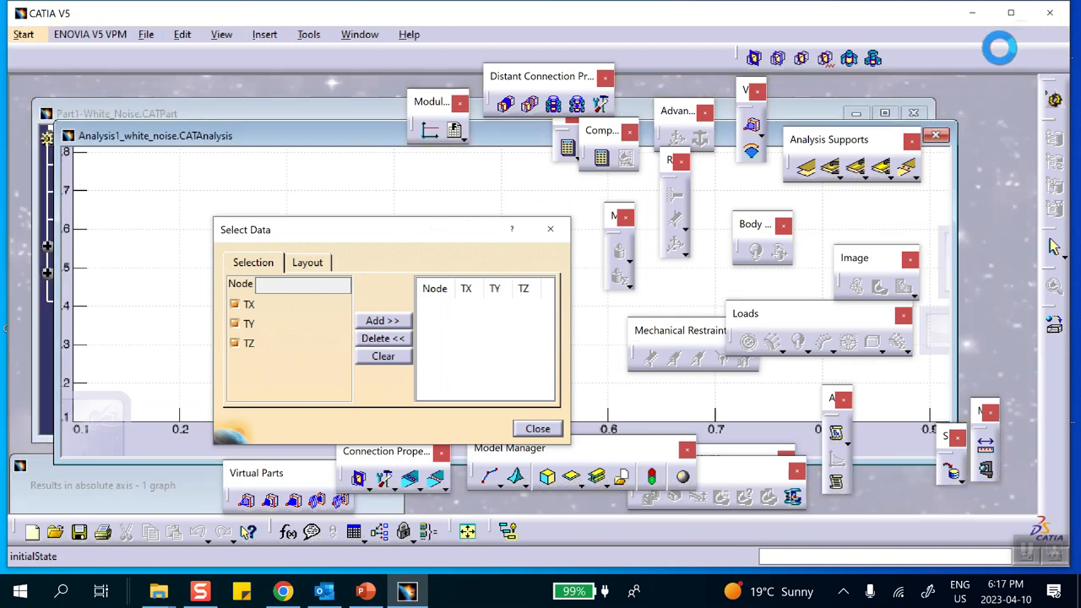
drag(361, 228, 609, 378)
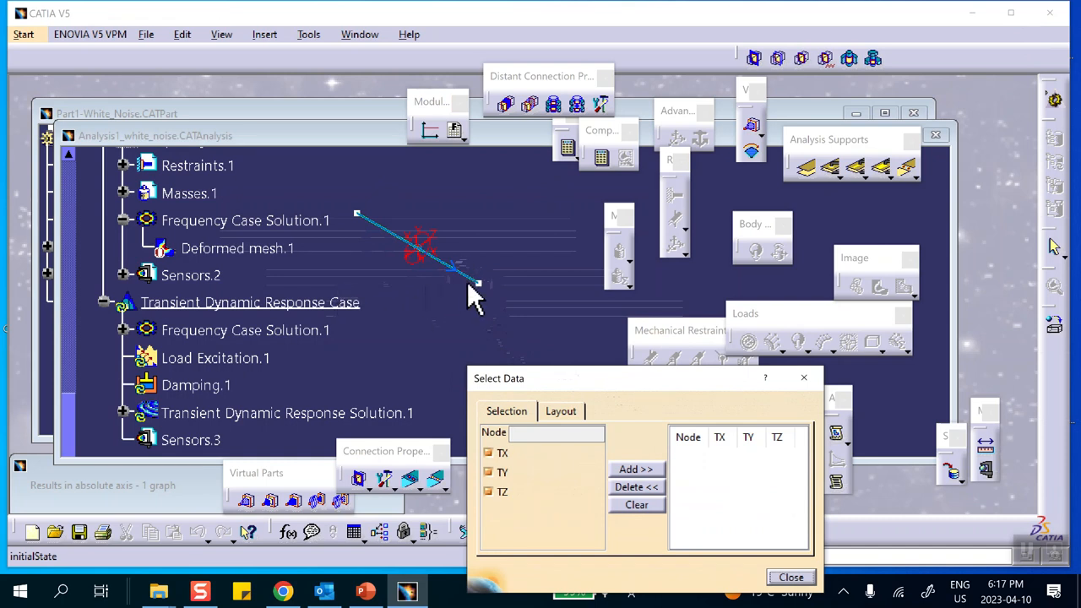
scroll(317, 274, up, 1)
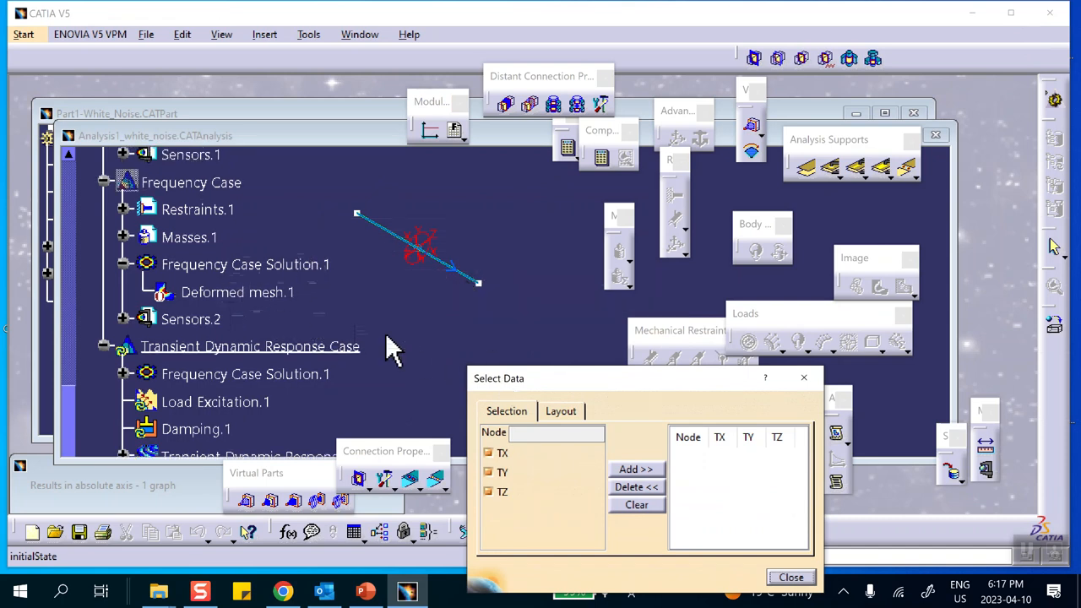
scroll(234, 284, up, 1)
scroll(279, 295, up, 3)
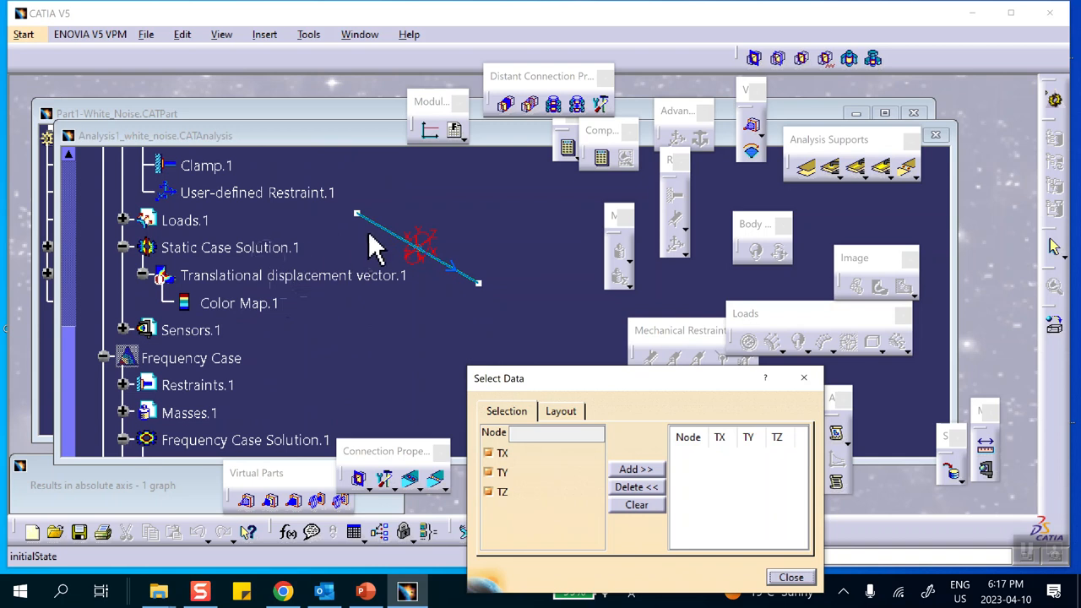
Hide the red symbol, the blue arrow and the line geometry covering the mesh element in the analysis model.
right_click(418, 243)
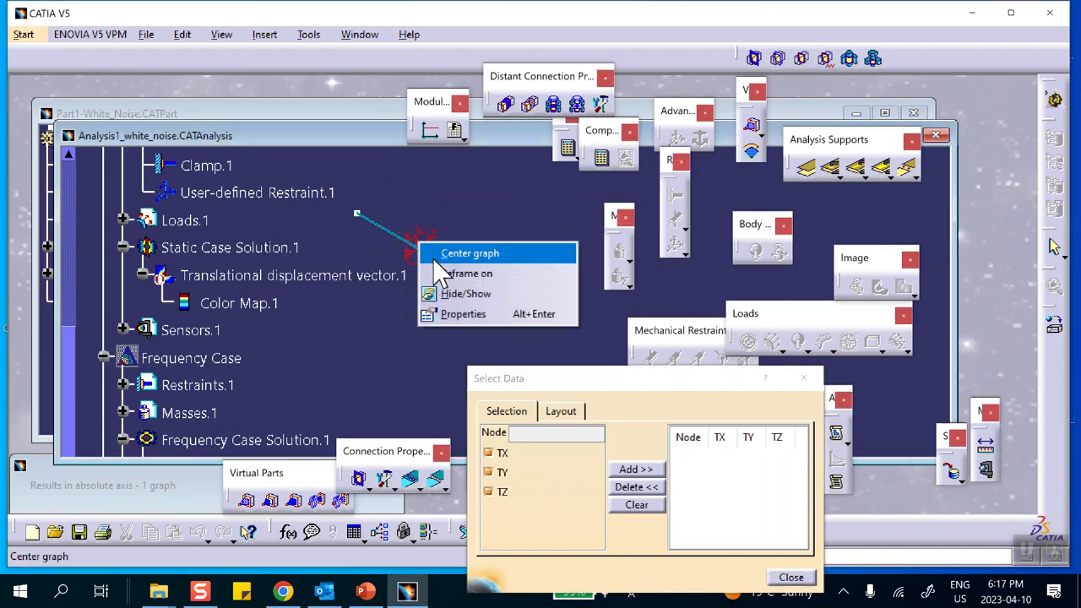
click(449, 293)
right_click(439, 265)
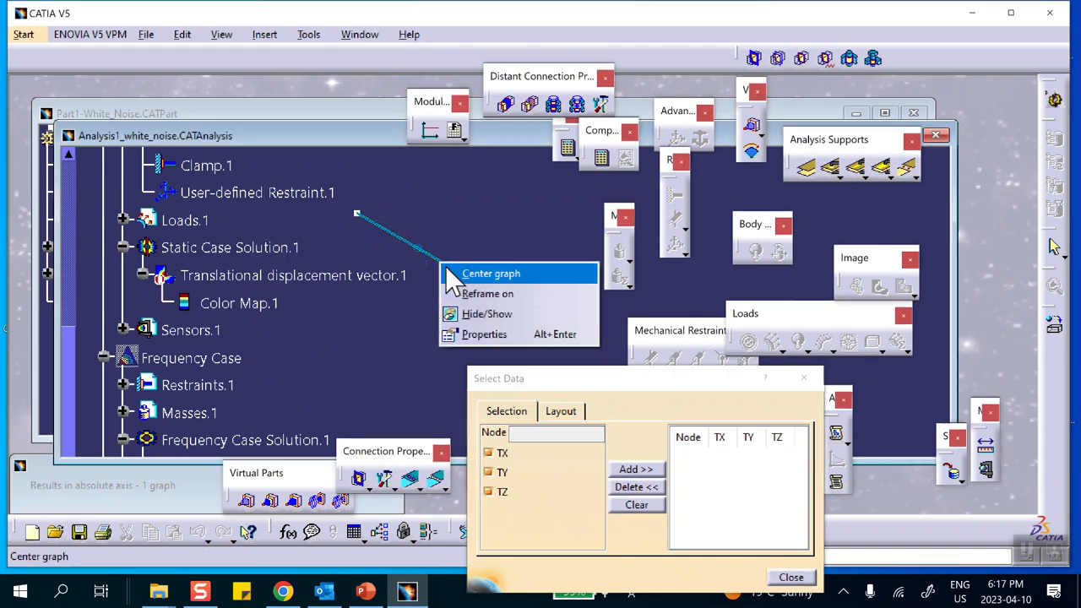
click(462, 312)
right_click(454, 271)
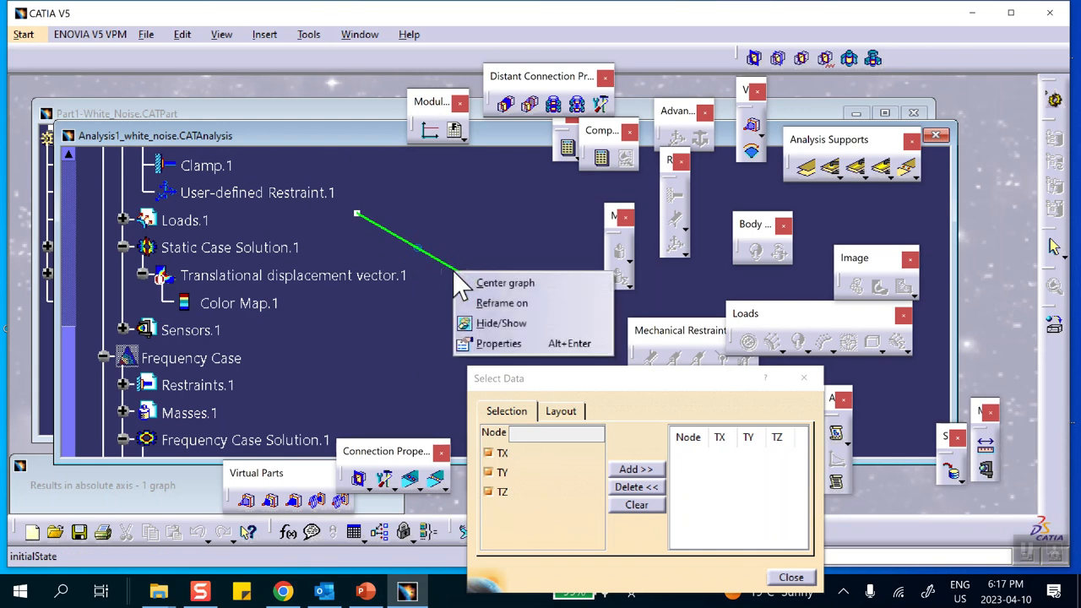
click(475, 322)
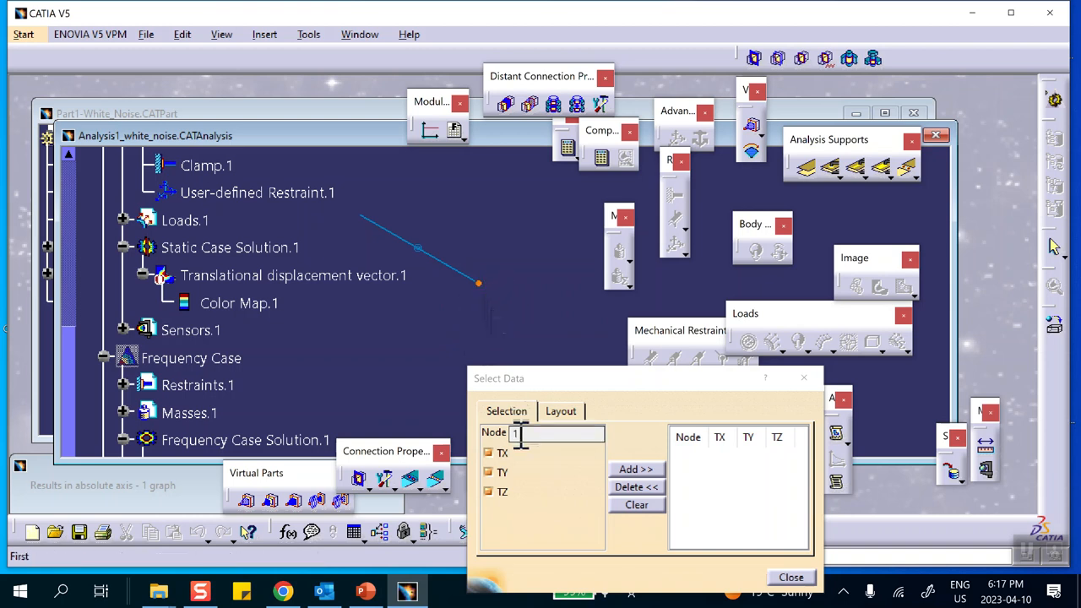
Pick node 1 at the line's free end, add it with TX, TY and TZ to the graph data, and close the selection.
drag(568, 388, 547, 302)
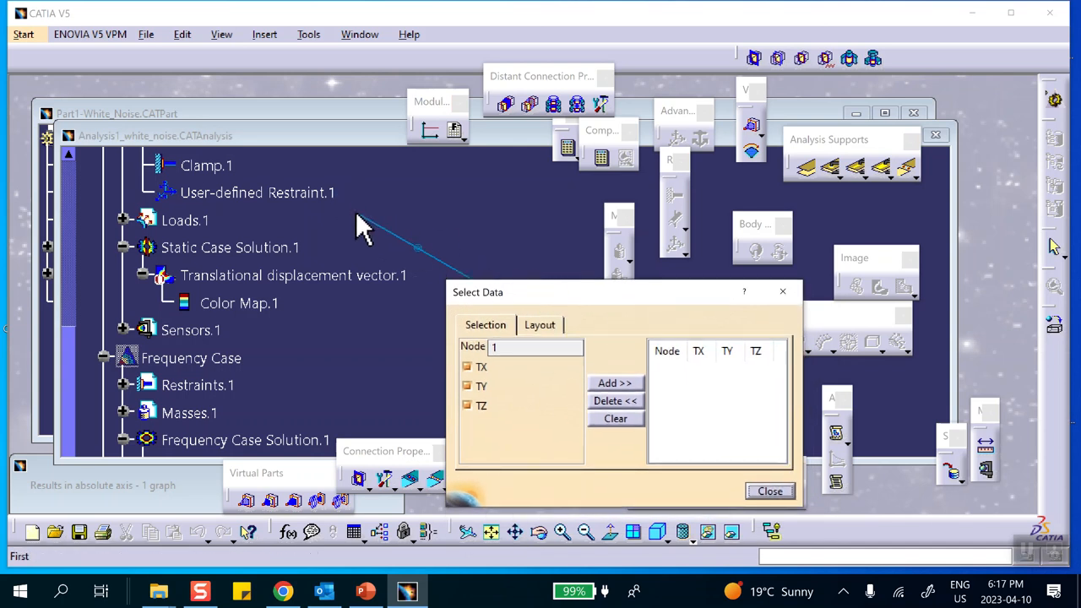
click(607, 385)
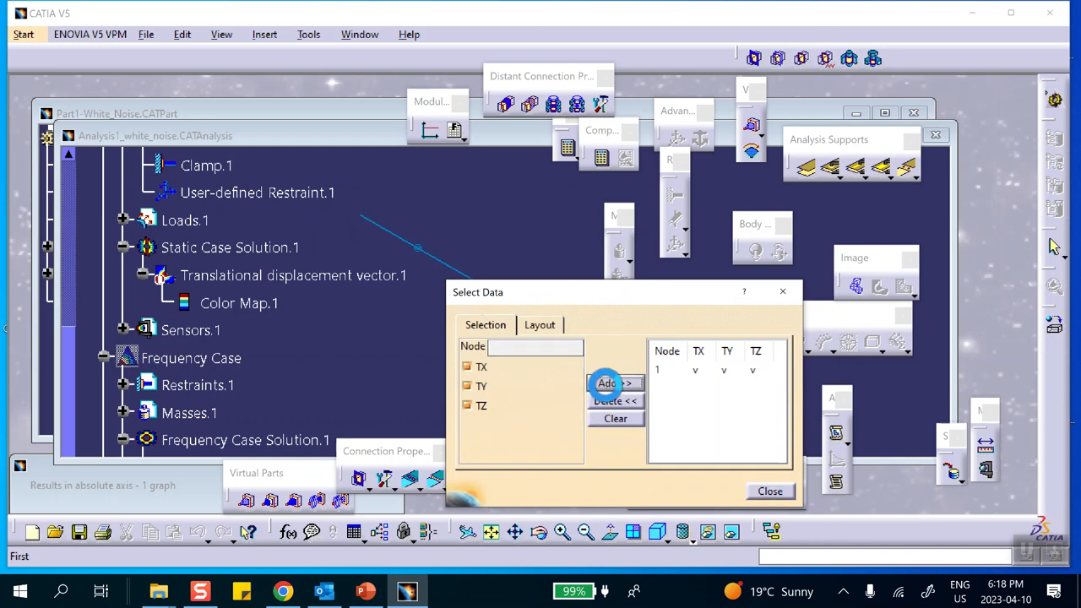
click(768, 492)
Open the absolute axis graph under Transient Dynamic Response Solution.1, accept its image settings, and move the Select Data dialog off the curve.
scroll(422, 327, down, 3)
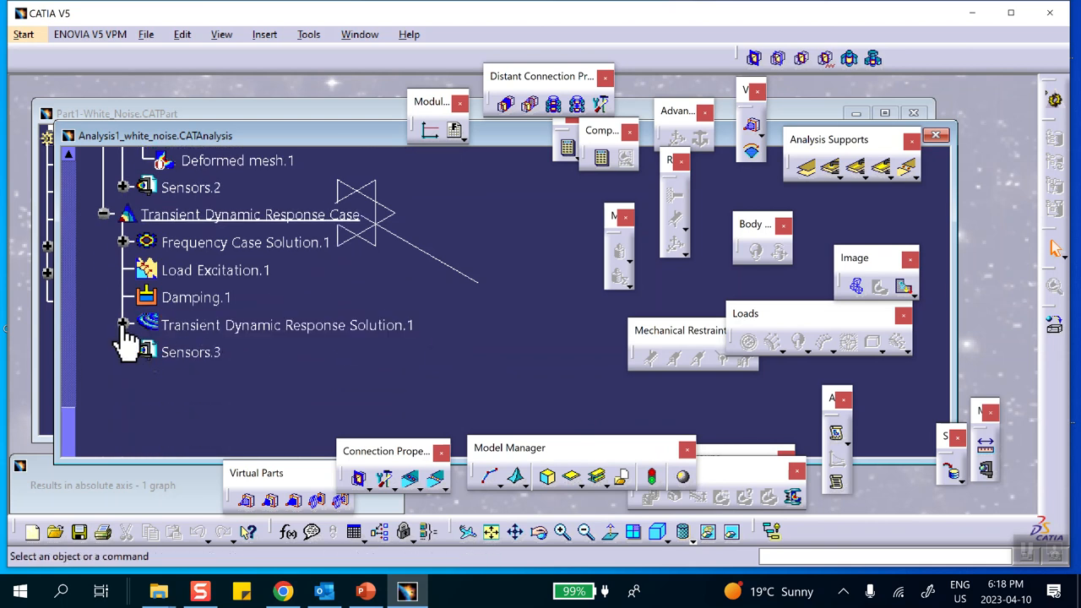
click(122, 324)
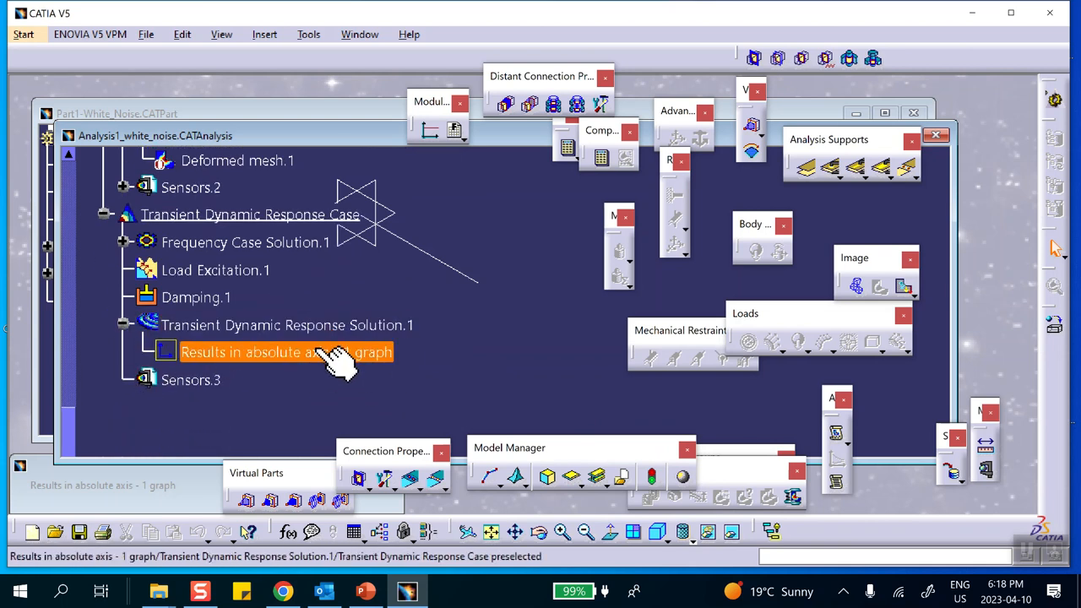
double_click(313, 352)
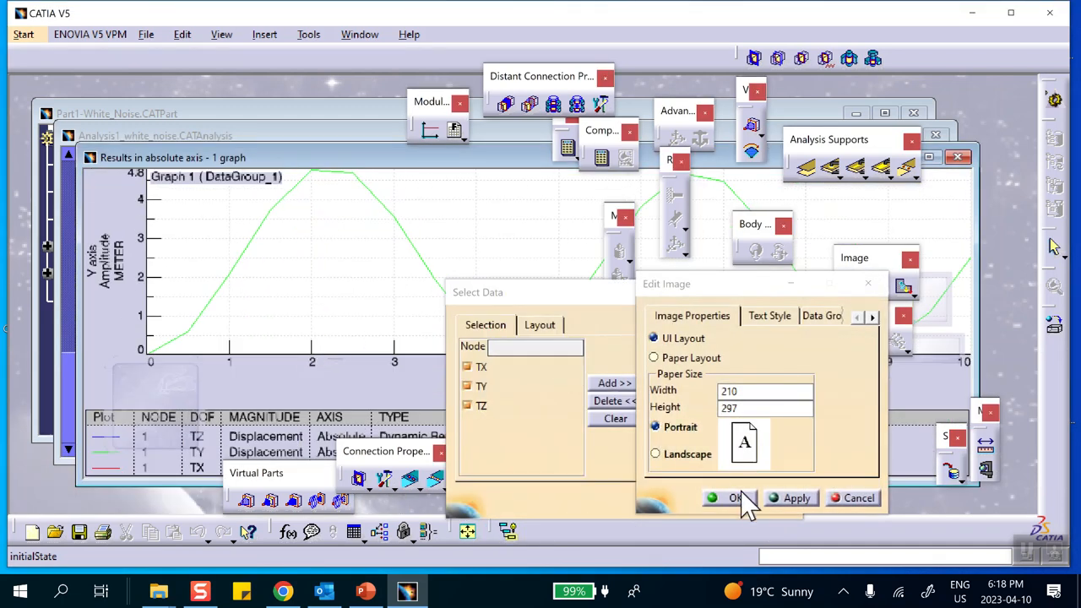
click(734, 498)
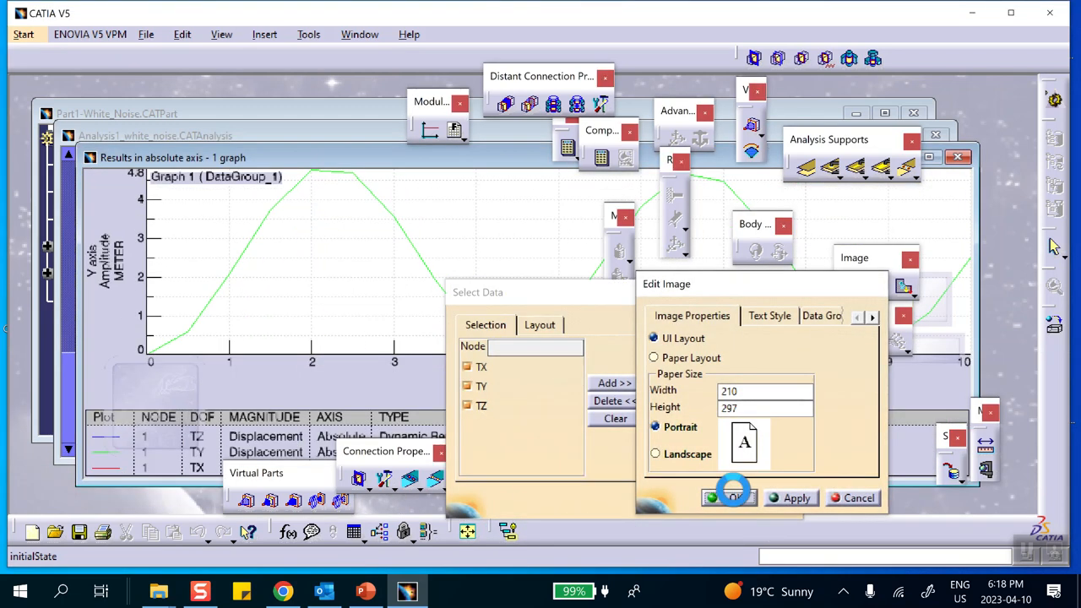
drag(629, 308, 432, 426)
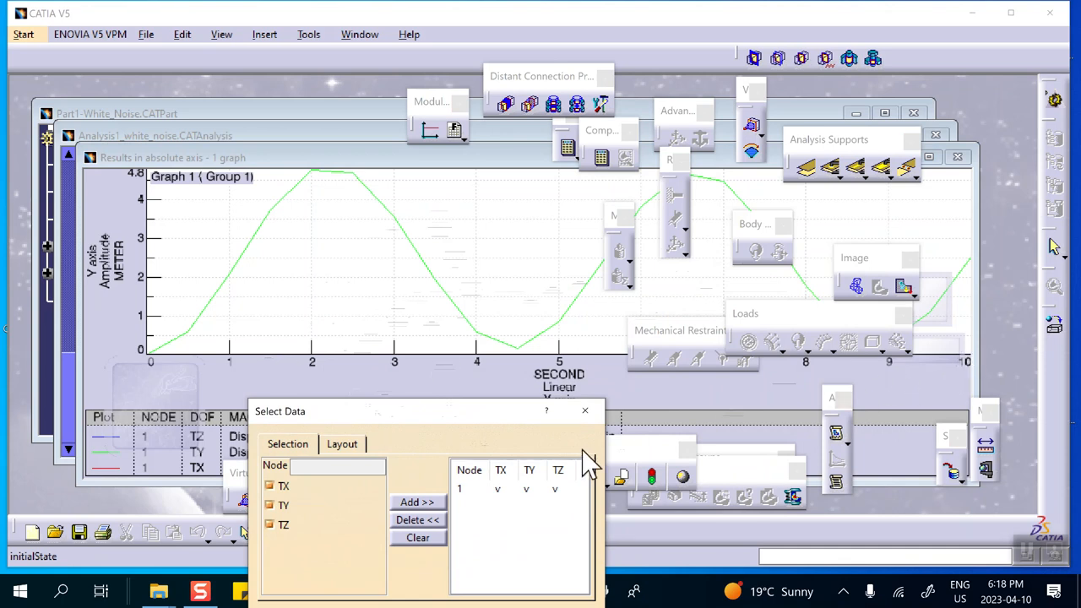
Close the graph and edit Transient Dynamic Response Solution.1 to a maximum sampling of 20 s with a larger number of steps.
click(585, 413)
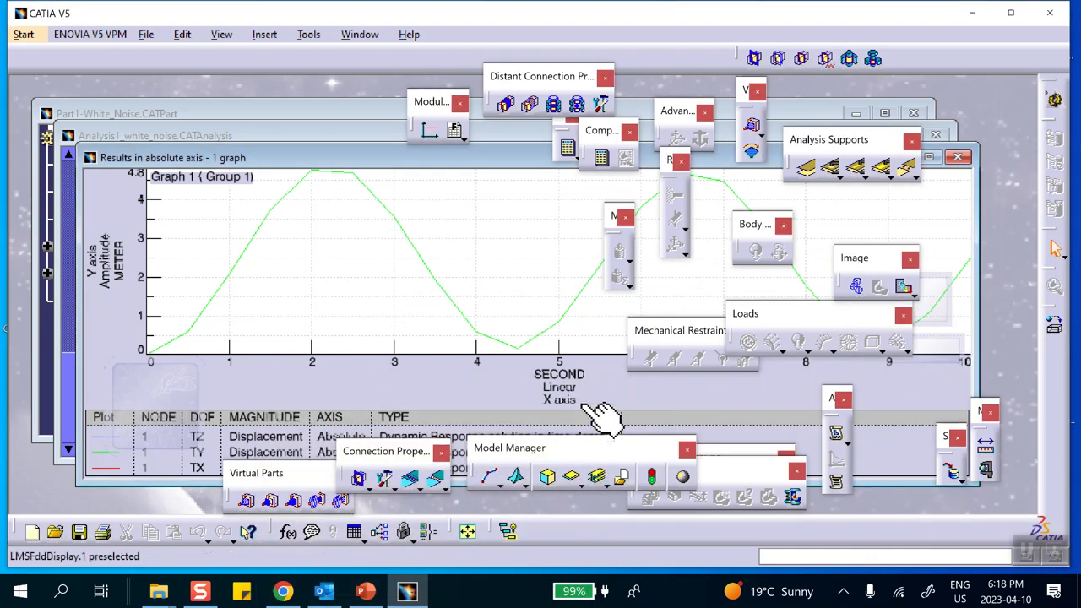
click(959, 157)
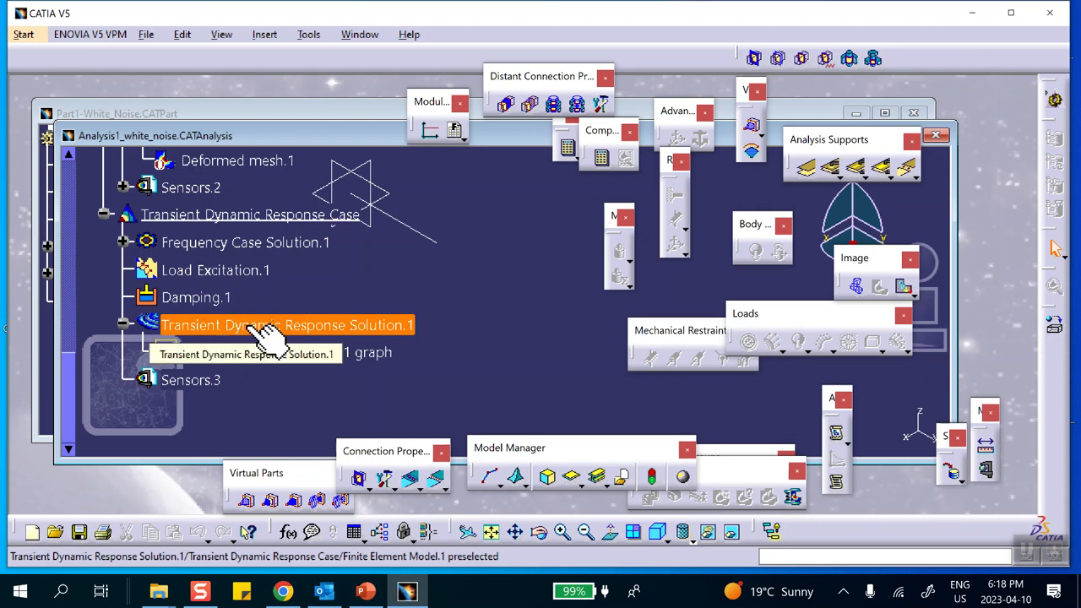
double_click(245, 321)
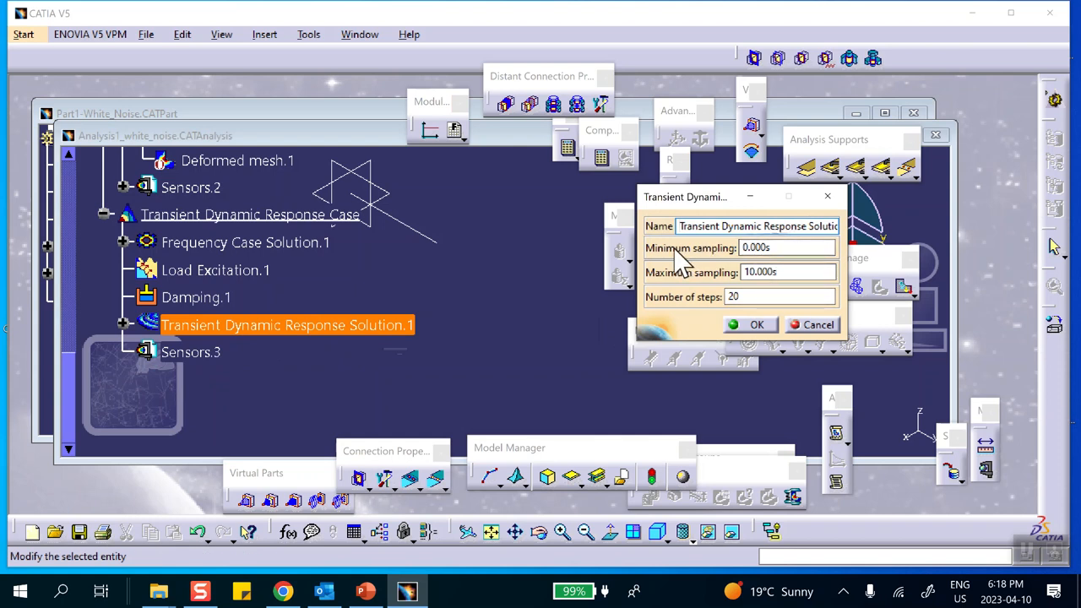
click(778, 273)
double_click(780, 272)
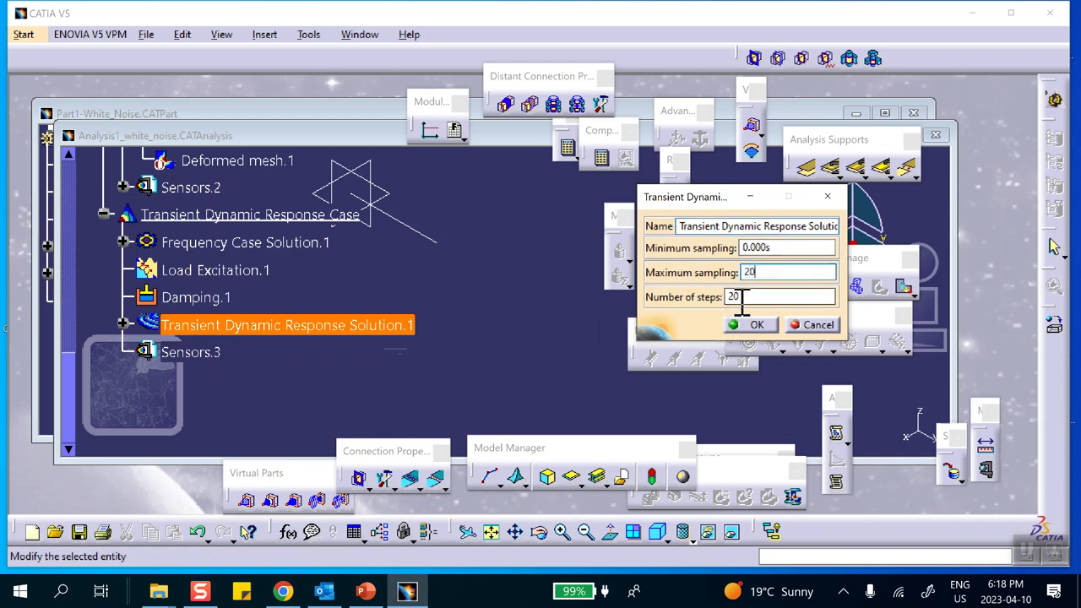
click(731, 296)
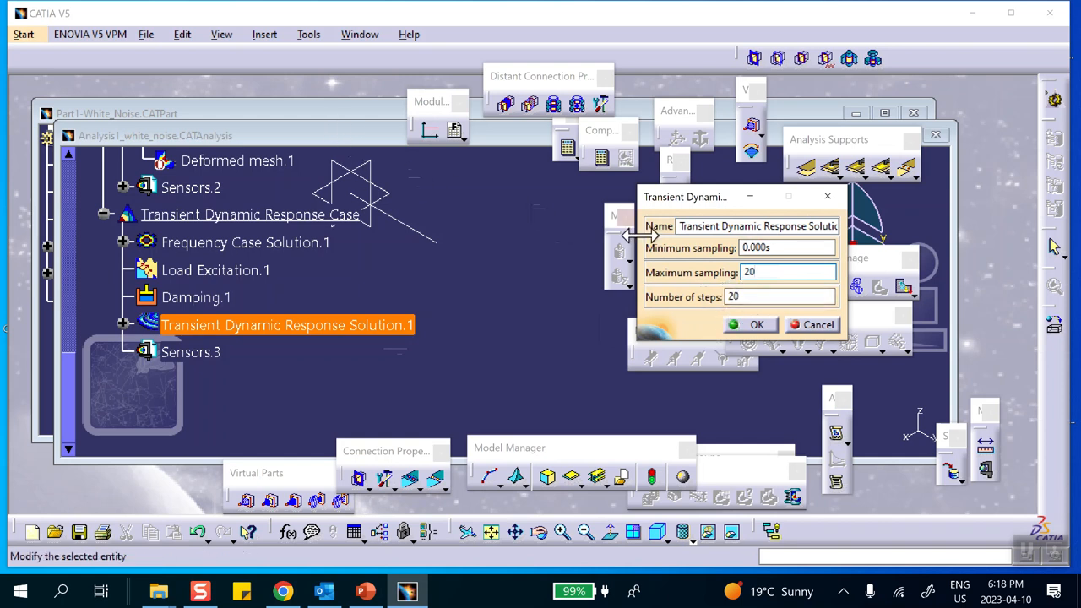
click(737, 296)
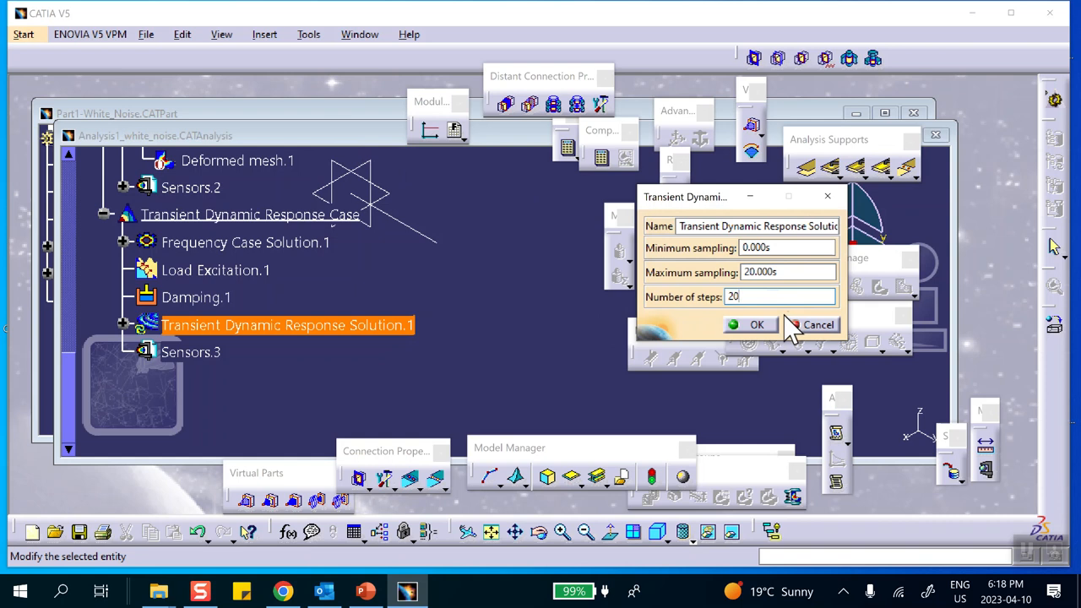
click(752, 326)
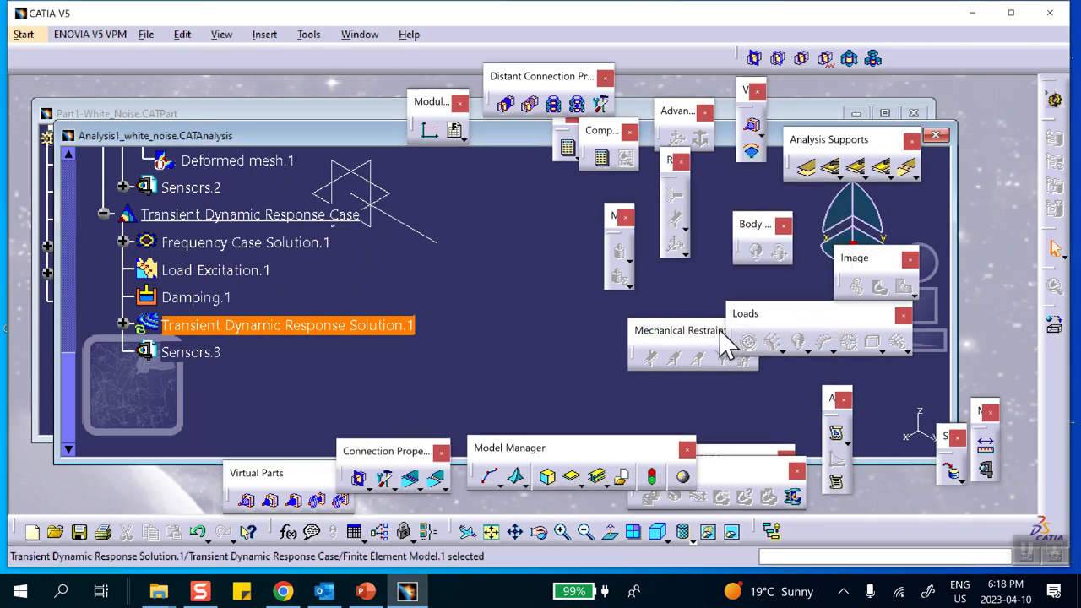
Reopen the absolute axis graph under Transient Dynamic Response Solution.1, maximize its window, and move the Select Data dialog off the curve.
click(123, 324)
double_click(327, 287)
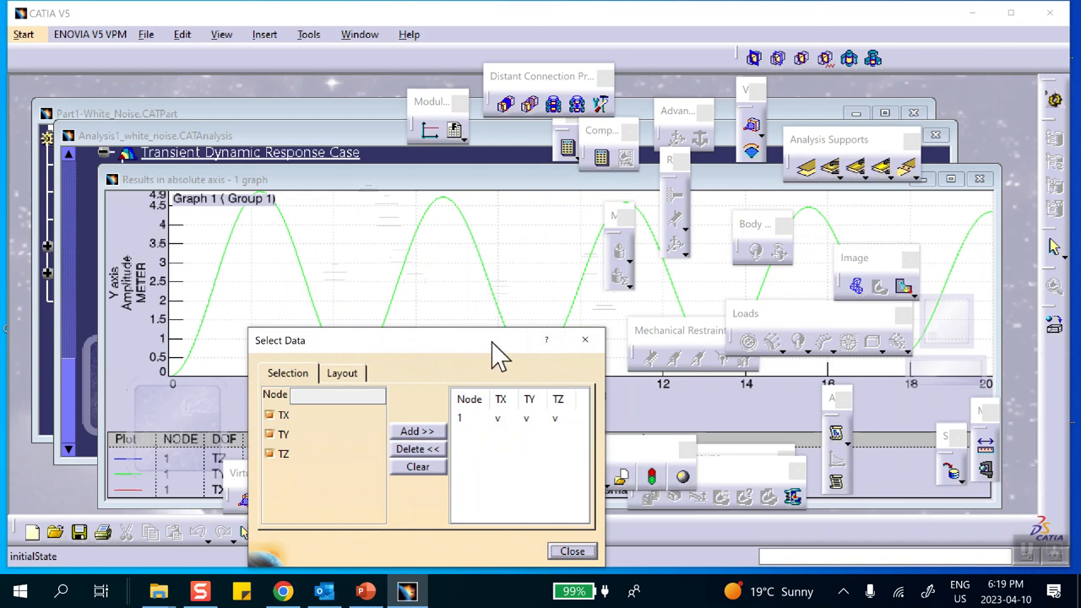
drag(492, 348, 480, 435)
click(950, 179)
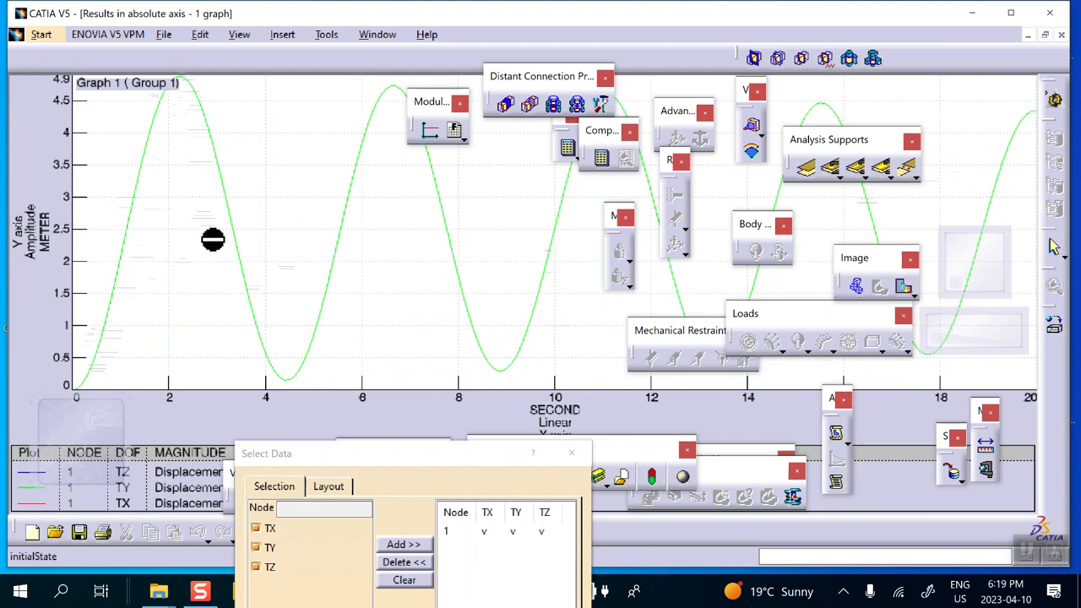
drag(394, 457, 535, 475)
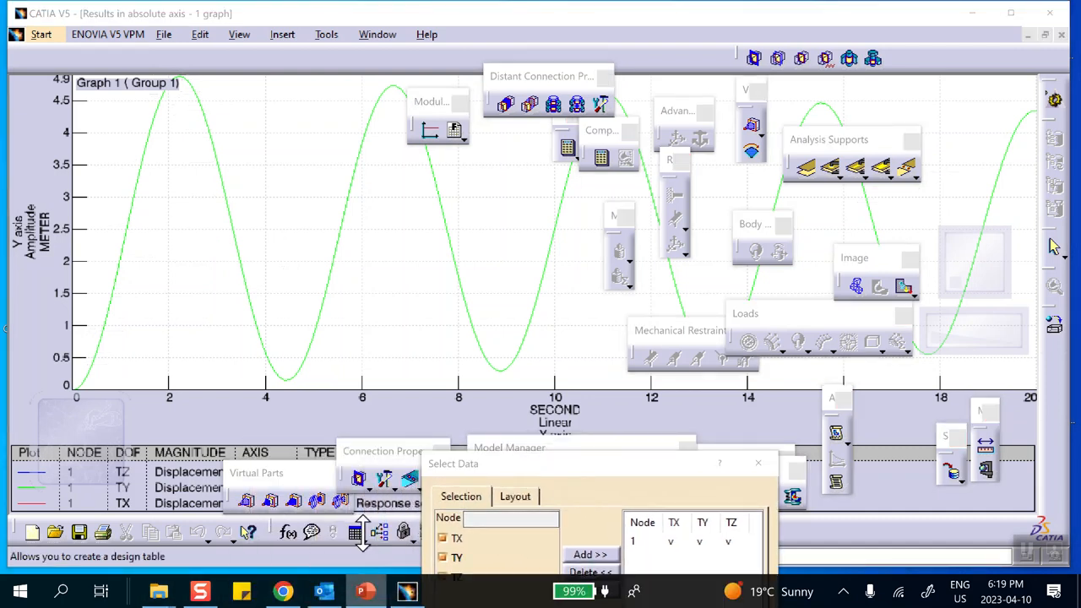
Switch to PowerPoint to review the undamped solution, the problem setup and the natural frequency slides, and return to CATIA.
click(363, 587)
right_click(363, 589)
click(629, 499)
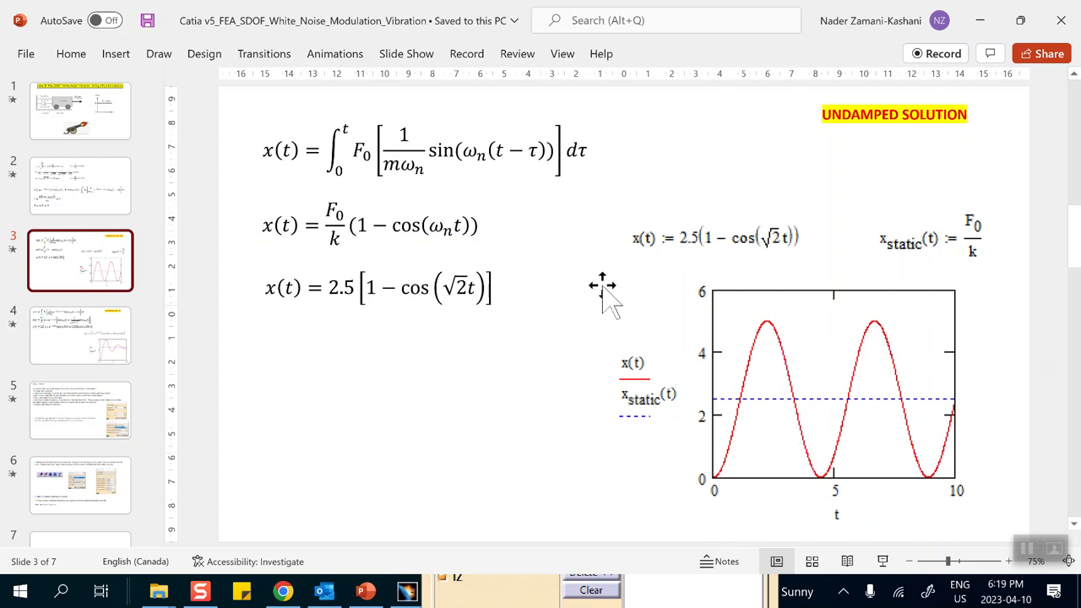
click(102, 144)
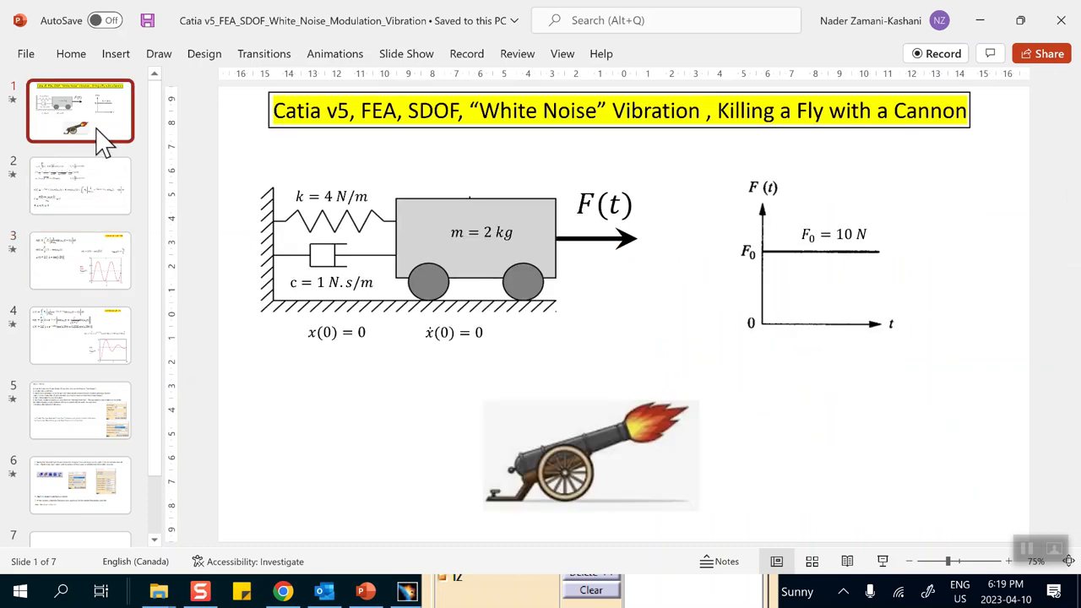
click(93, 191)
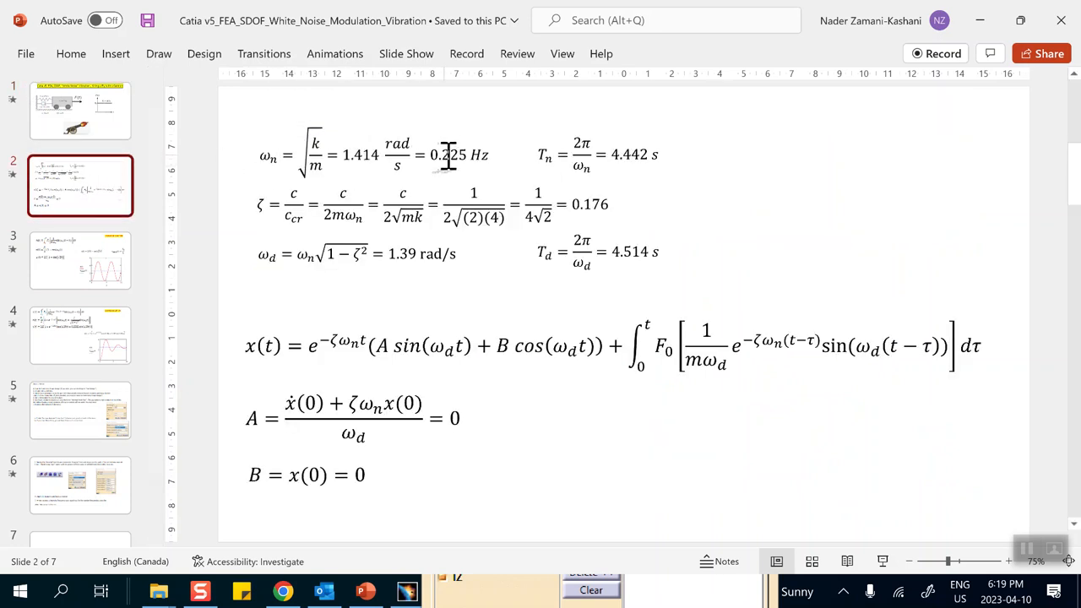
click(980, 20)
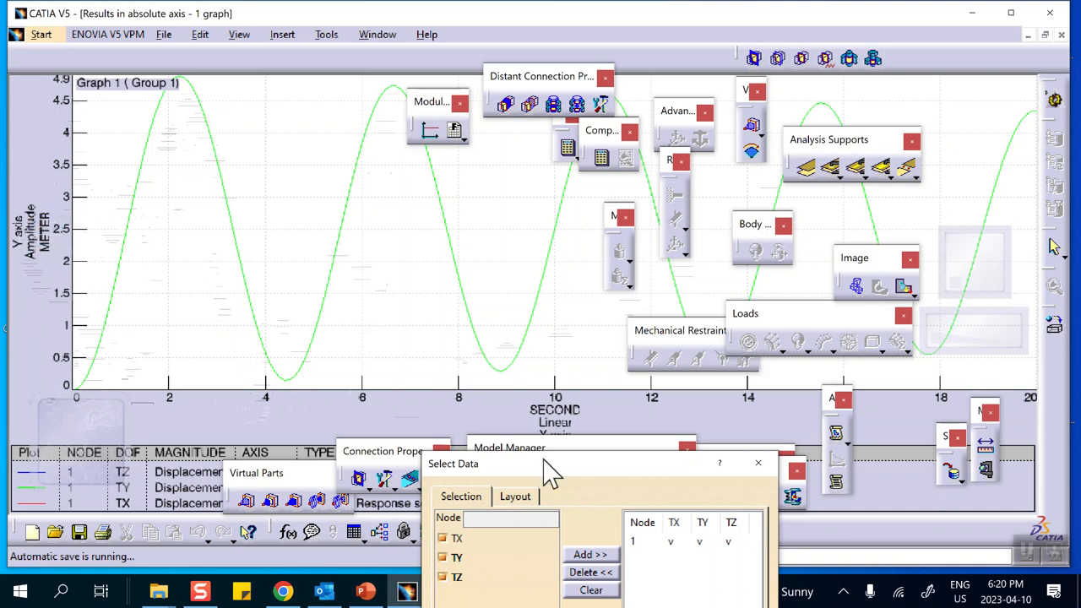
Close the Select Data dialog and change the graph's Y axis format to Real.
drag(559, 471, 490, 292)
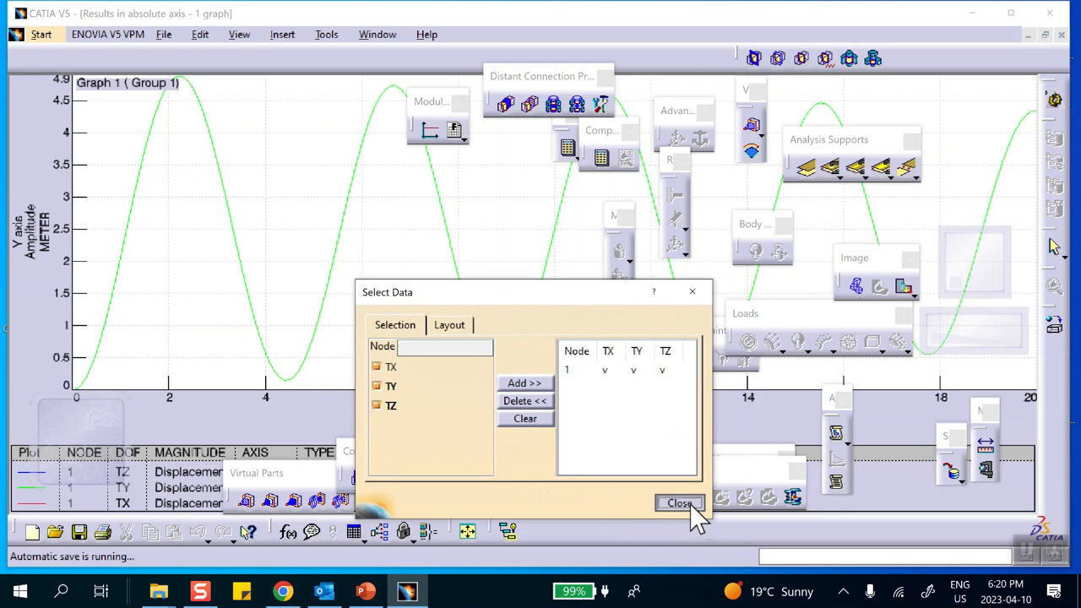
click(688, 506)
right_click(27, 239)
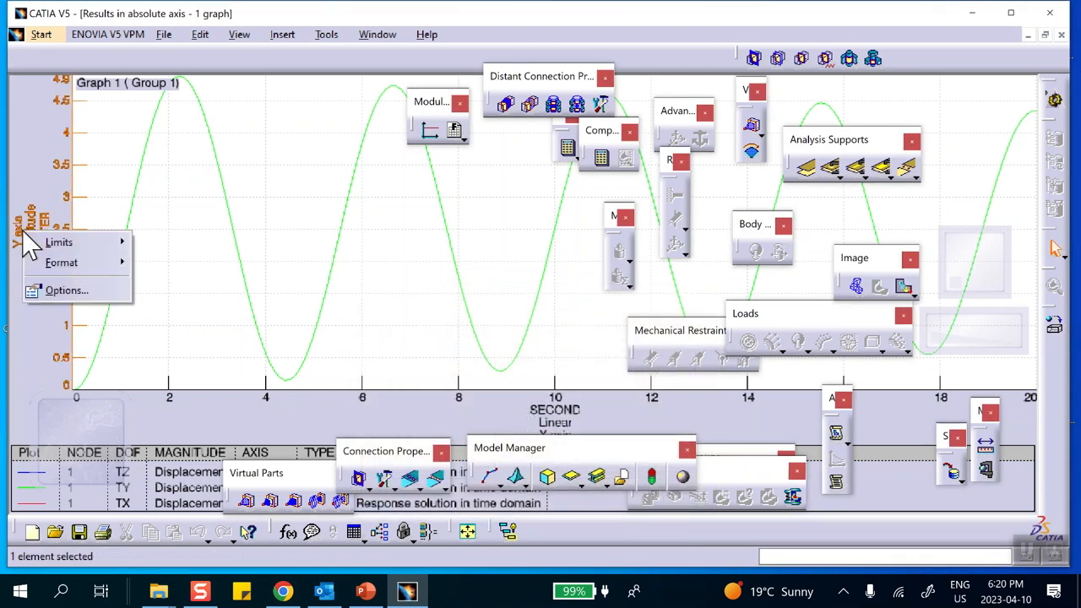
mouse_move(64, 264)
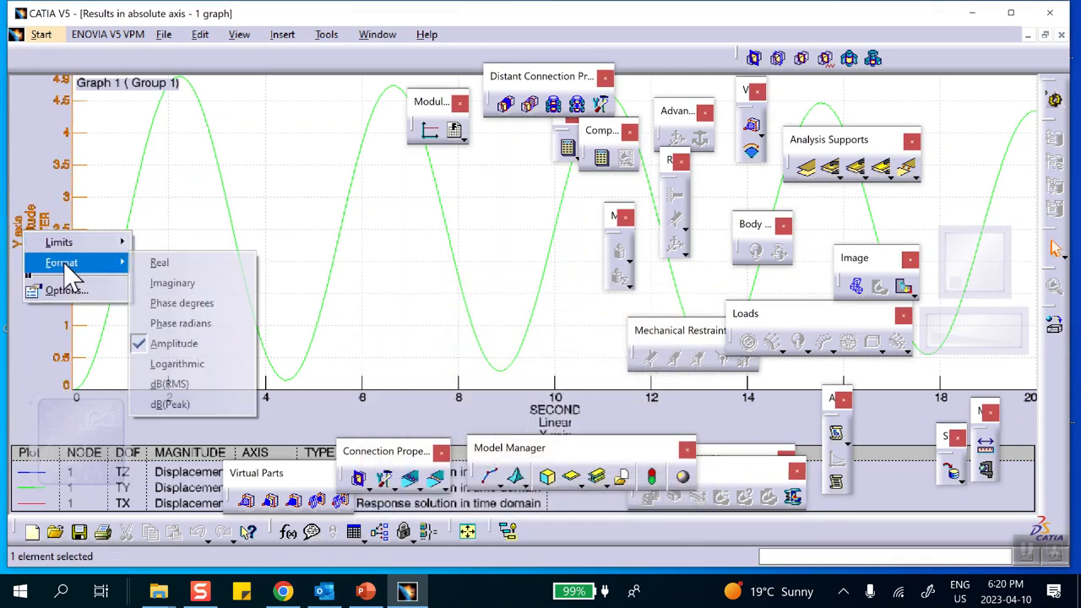
click(157, 263)
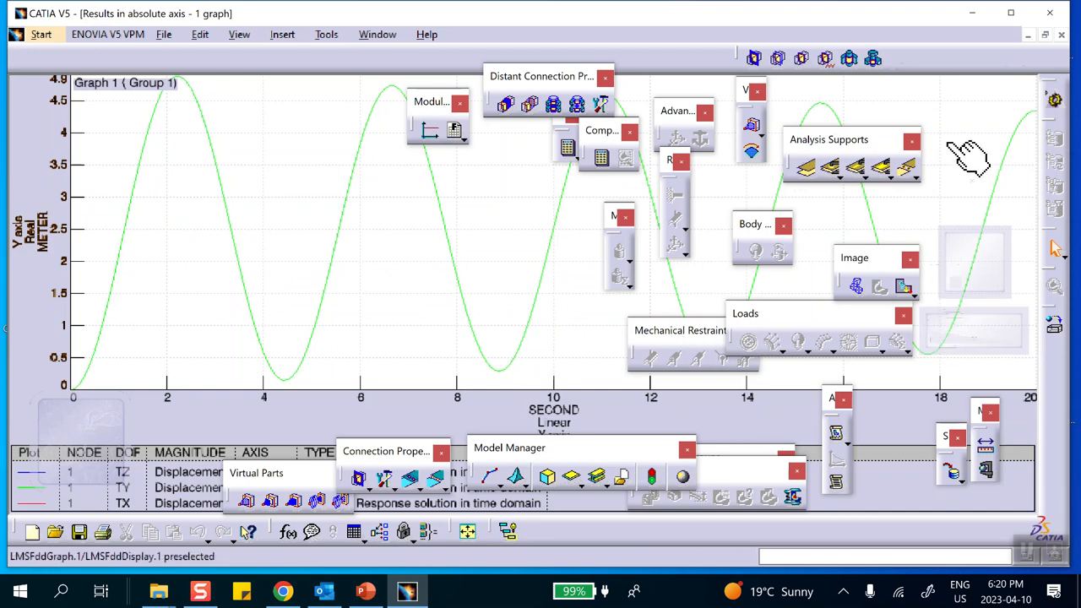
Close the graph and open the modal damping definition of Damping.1 in the transient response case.
click(1061, 36)
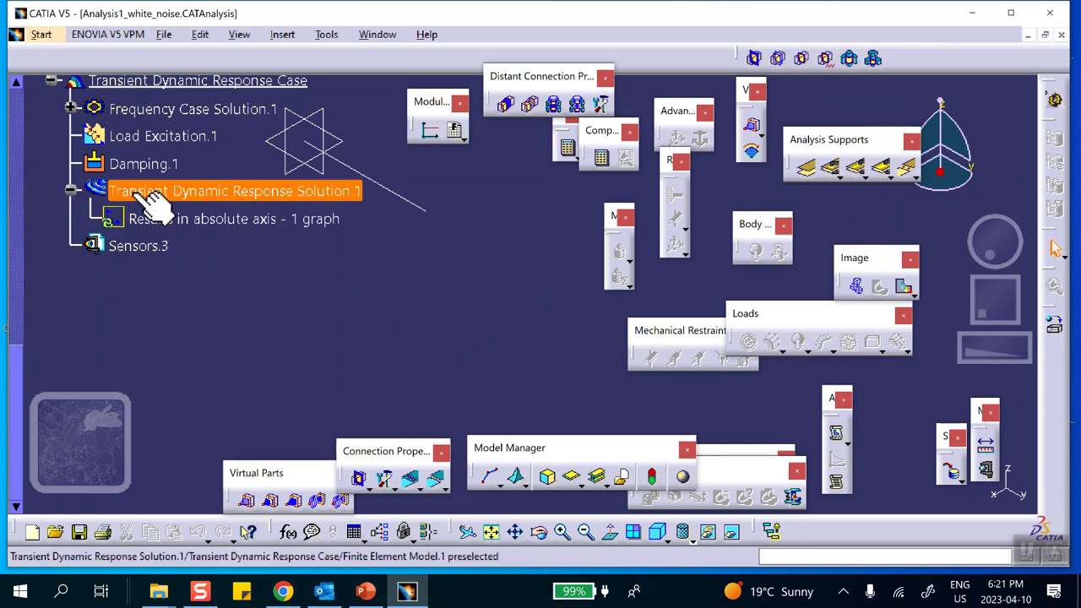
double_click(106, 173)
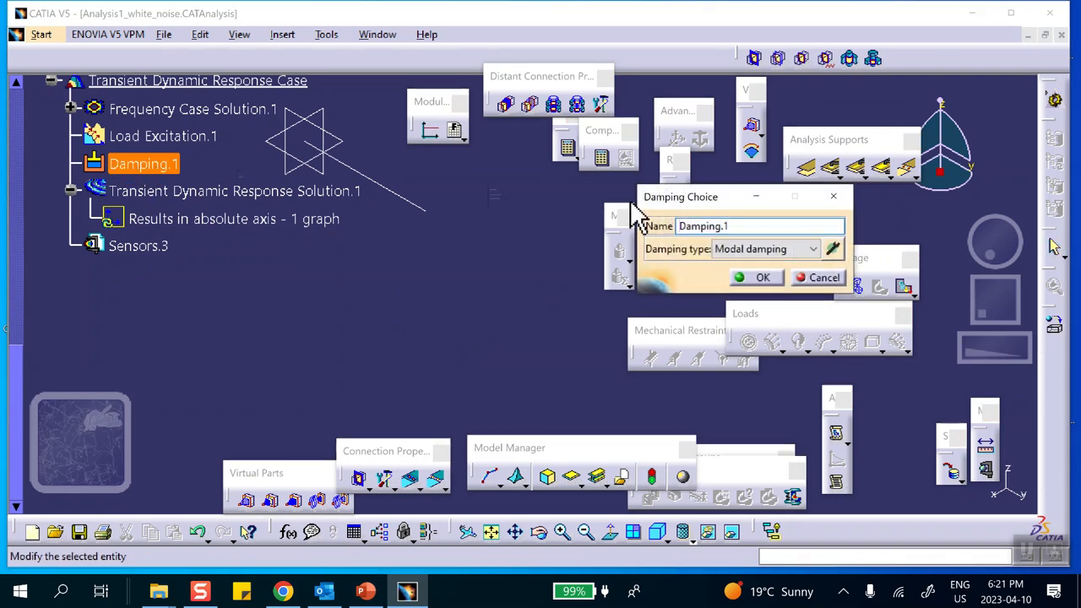
click(833, 250)
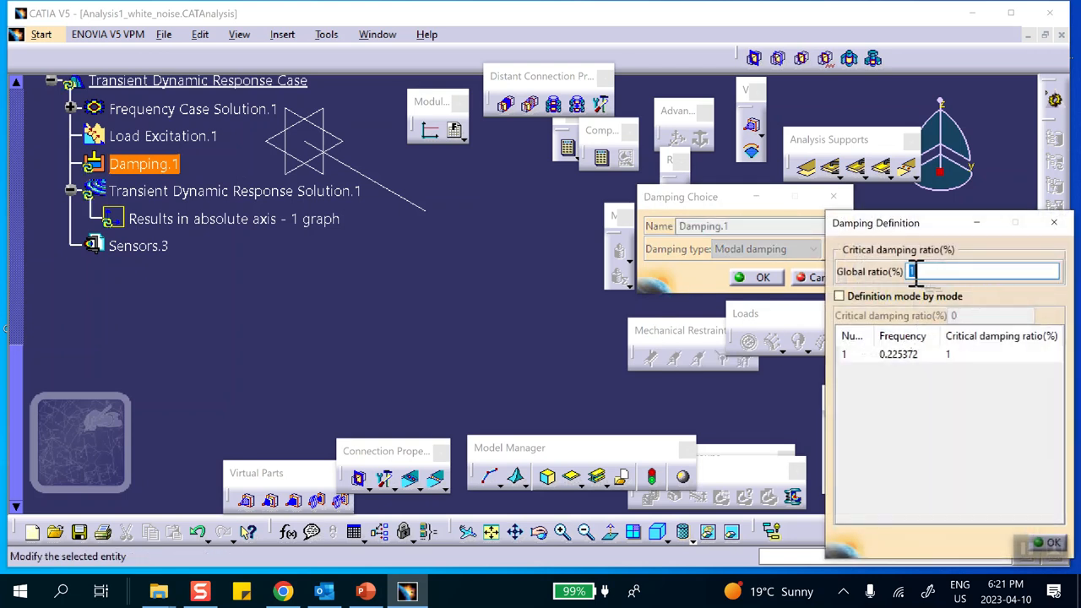
Check the damping ratio formula and the damped solution in PowerPoint, leave the undamped solution slide selected, and return to CATIA.
click(365, 592)
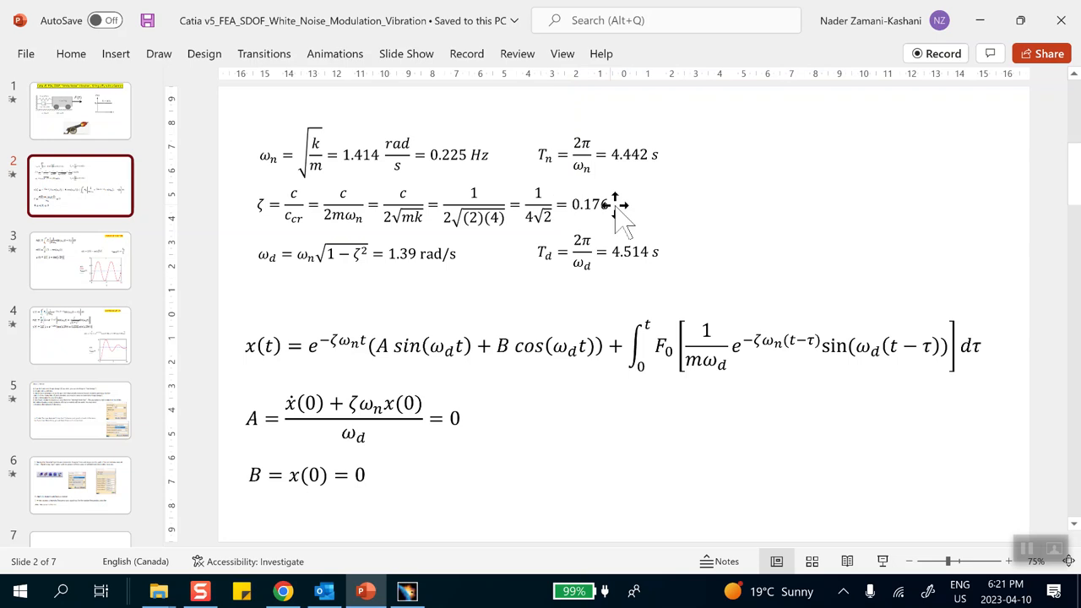
click(95, 342)
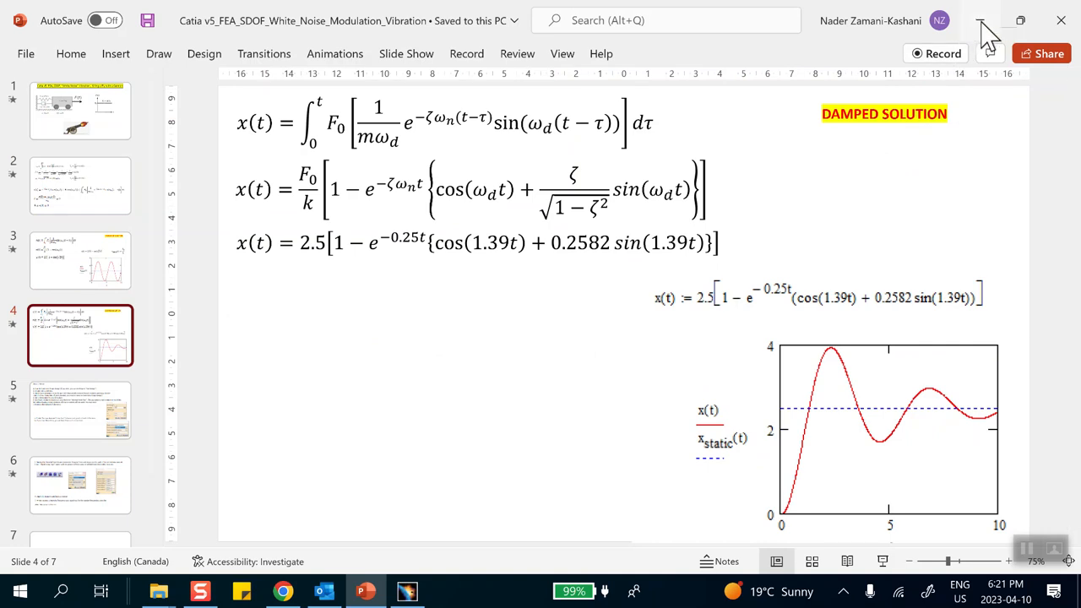
click(98, 260)
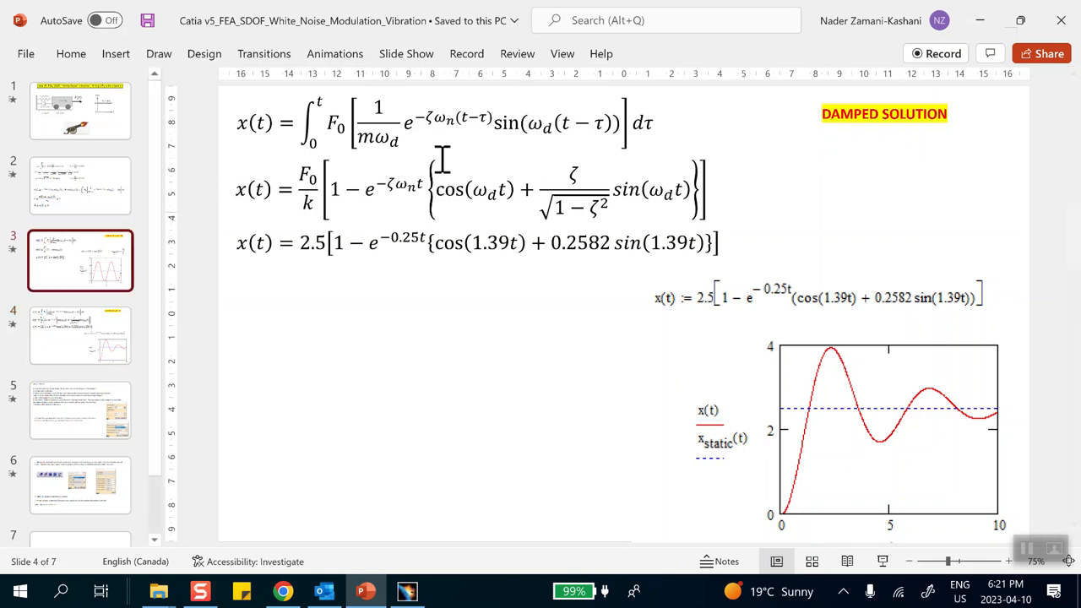
click(979, 19)
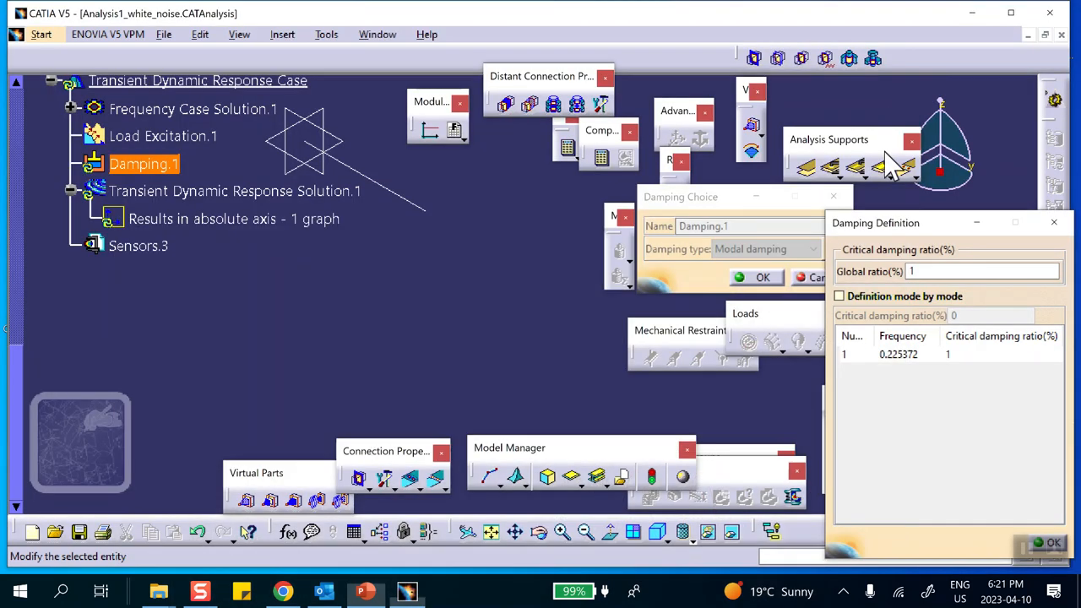
Set the global critical damping ratio of Damping.1 to 0% and accept the modal damping settings.
click(919, 270)
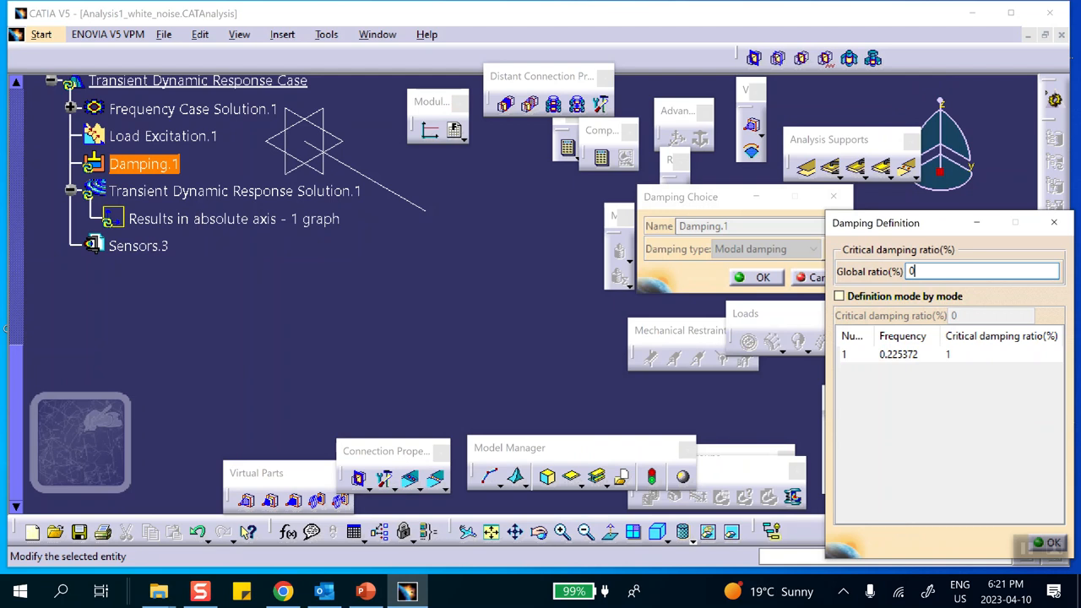
click(1037, 540)
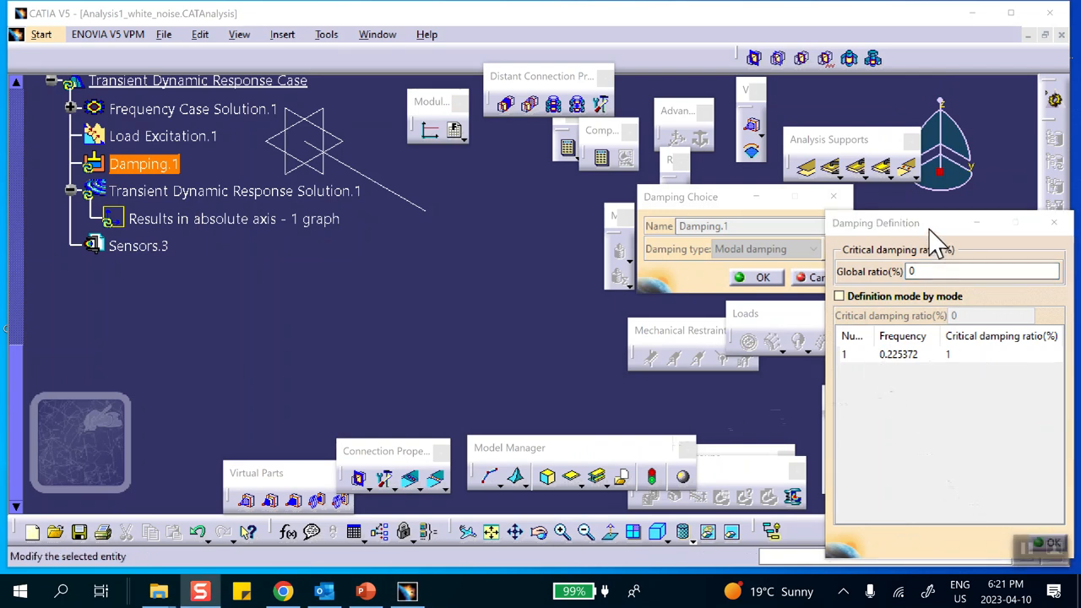
drag(918, 225, 760, 183)
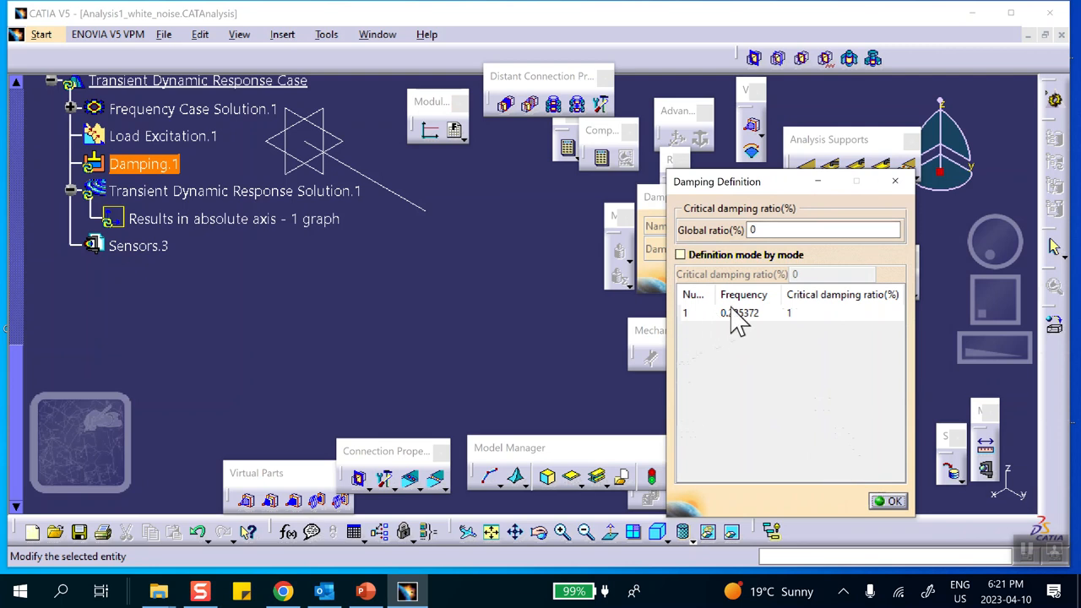
double_click(751, 229)
text(1)
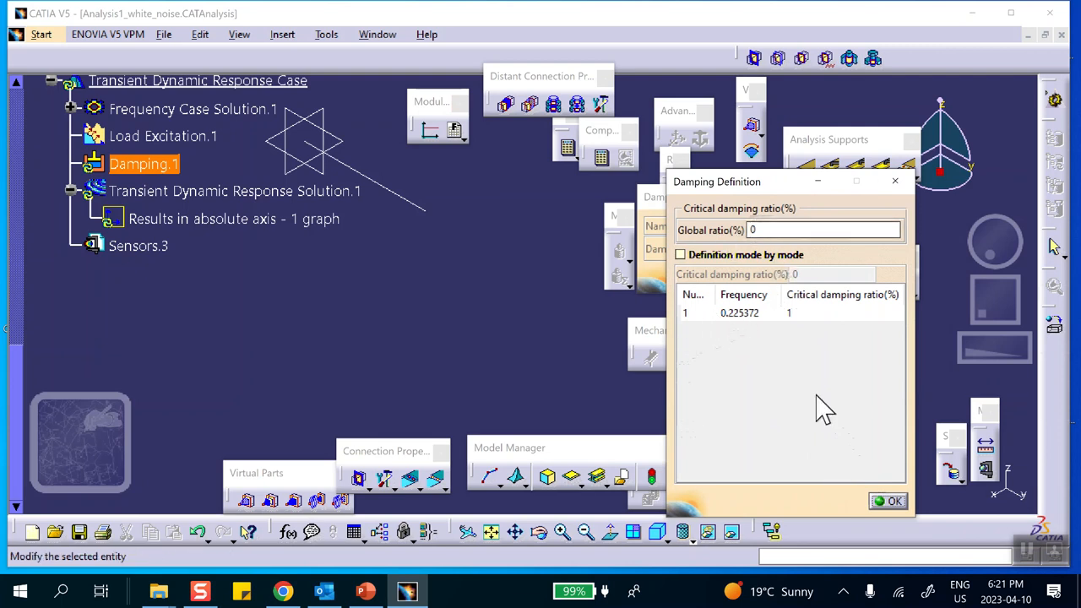
click(887, 500)
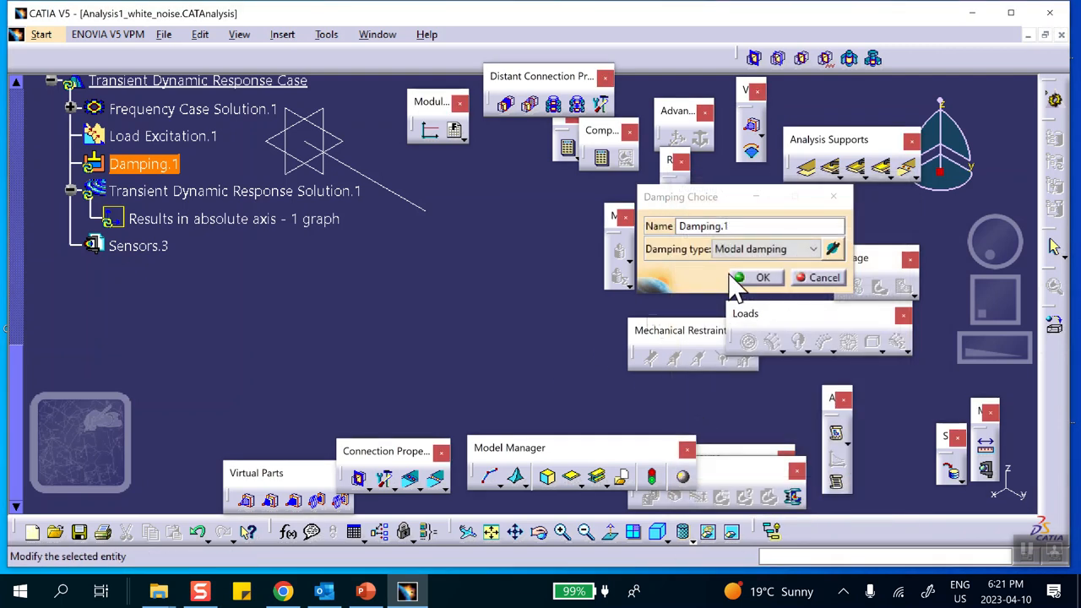
click(756, 276)
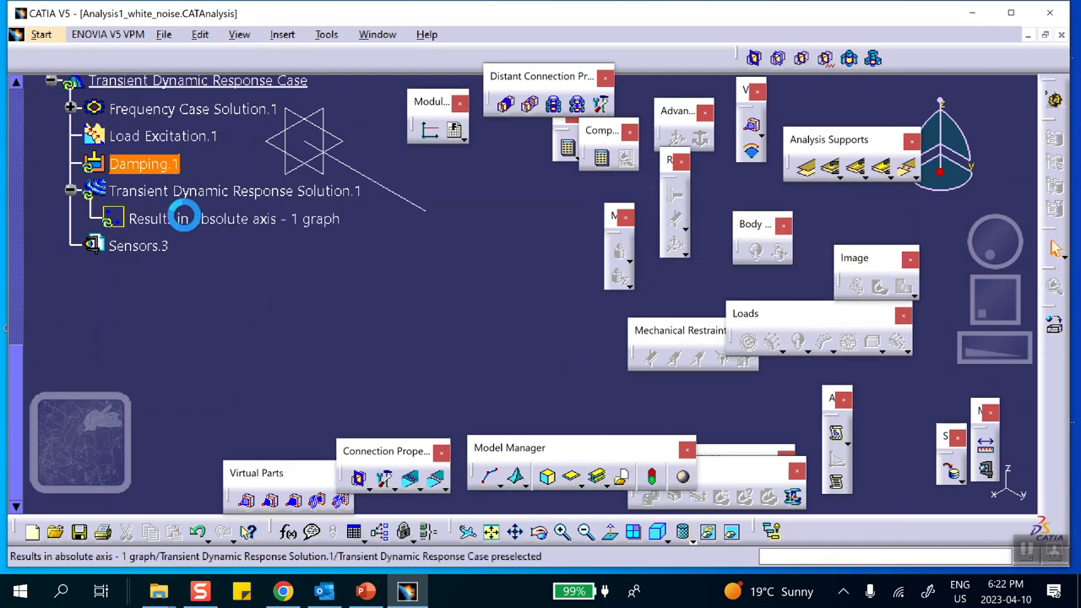
Reopen the absolute axis graph, compare its curve with the undamped solution slide in PowerPoint, and close the data selection.
double_click(184, 219)
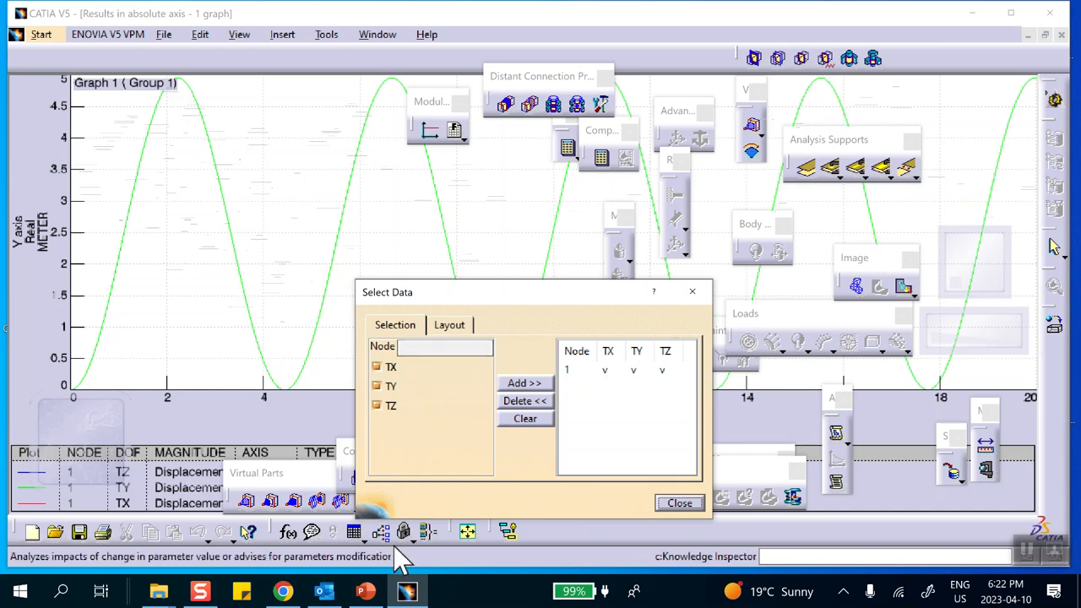
click(365, 593)
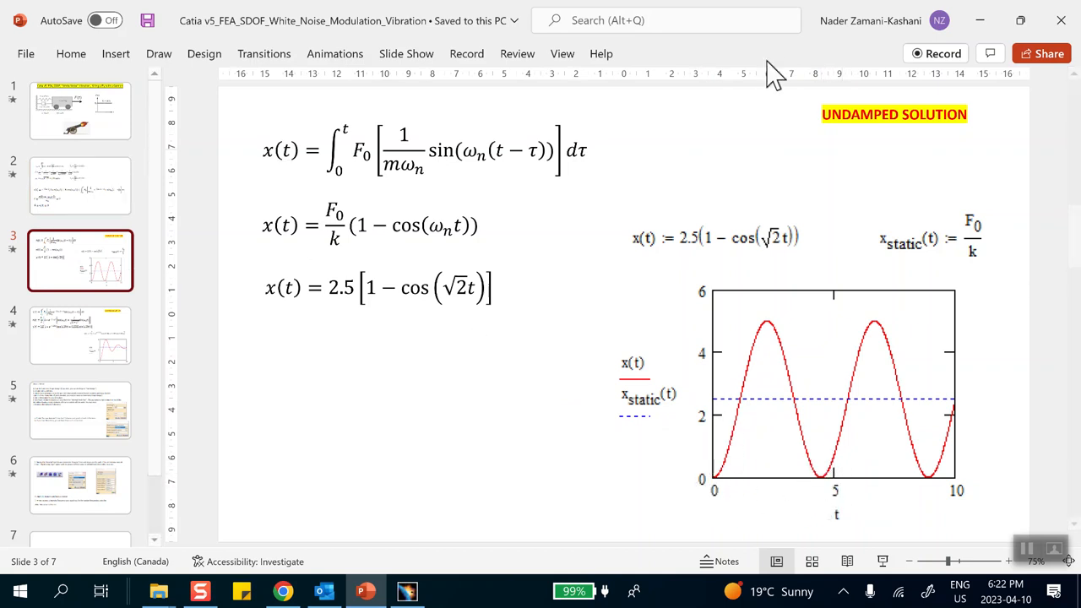
click(976, 21)
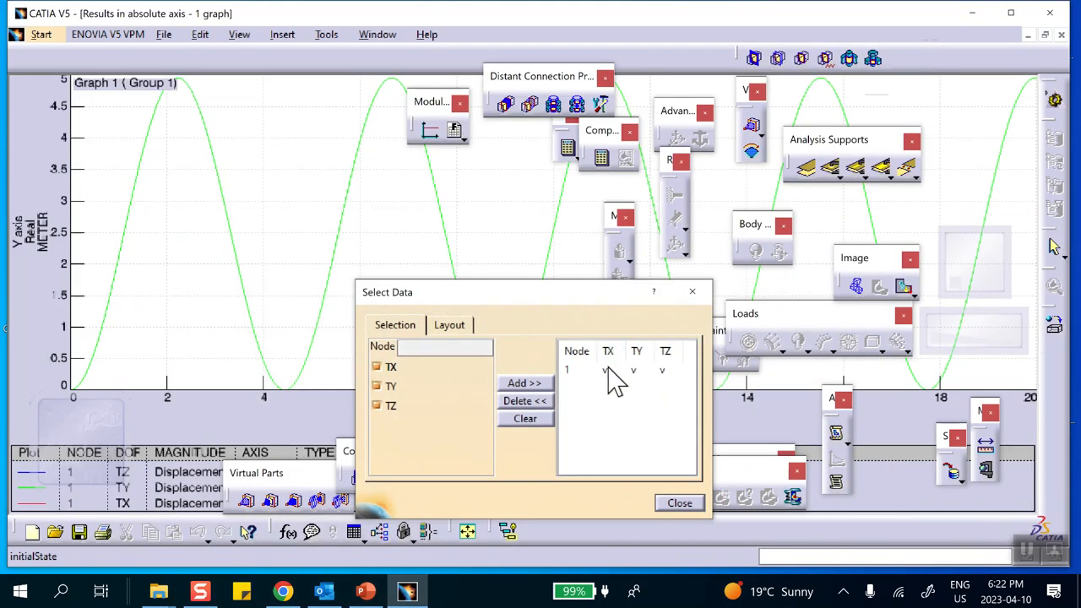
click(671, 501)
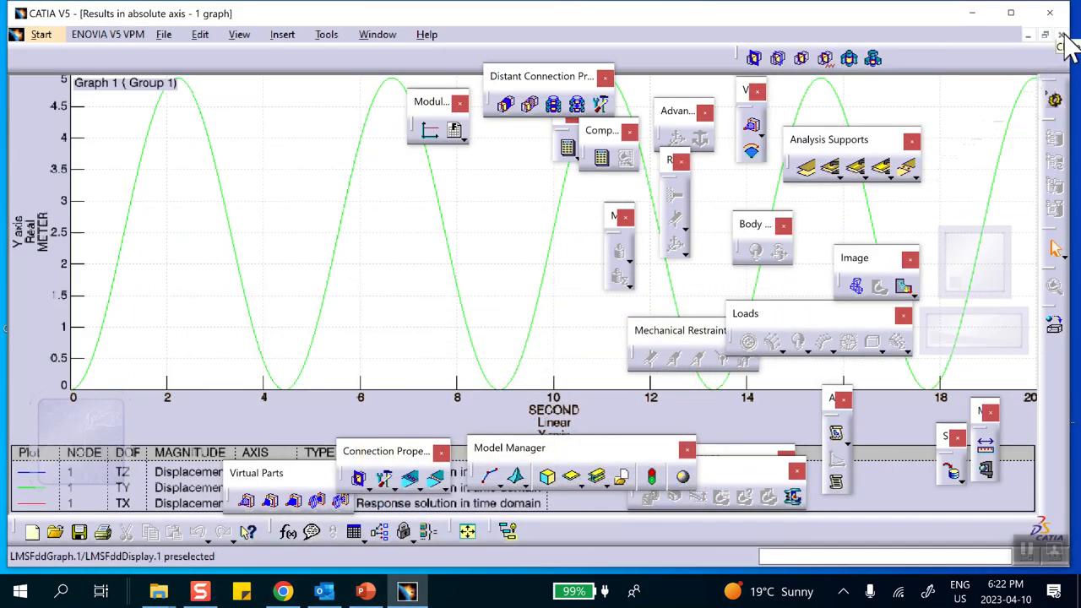
Switch to PowerPoint, check the damping ratio calculation on slide 2, and return to CATIA.
click(364, 591)
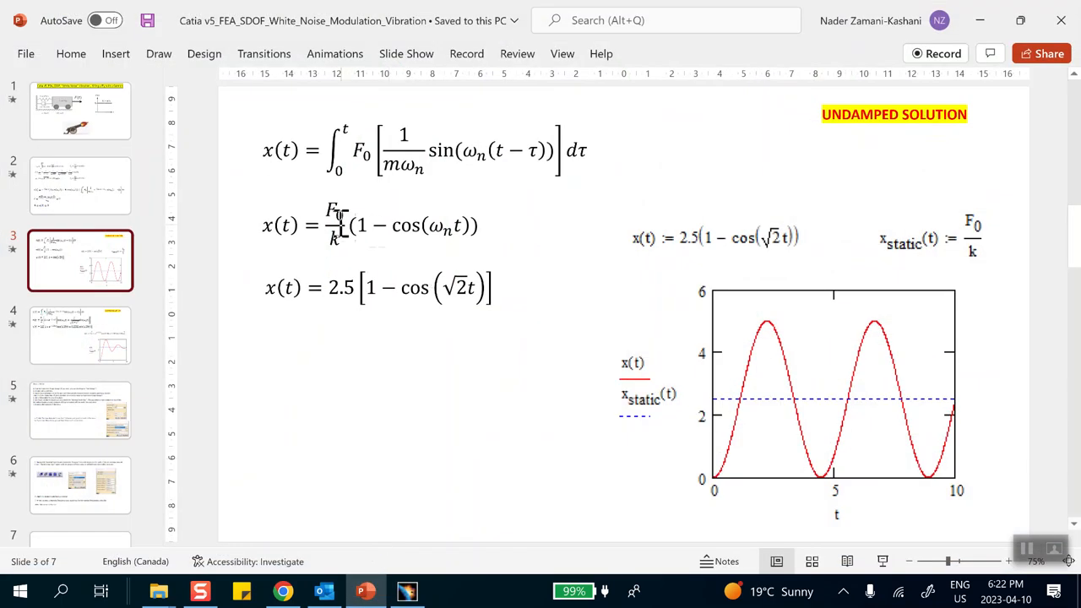
click(114, 196)
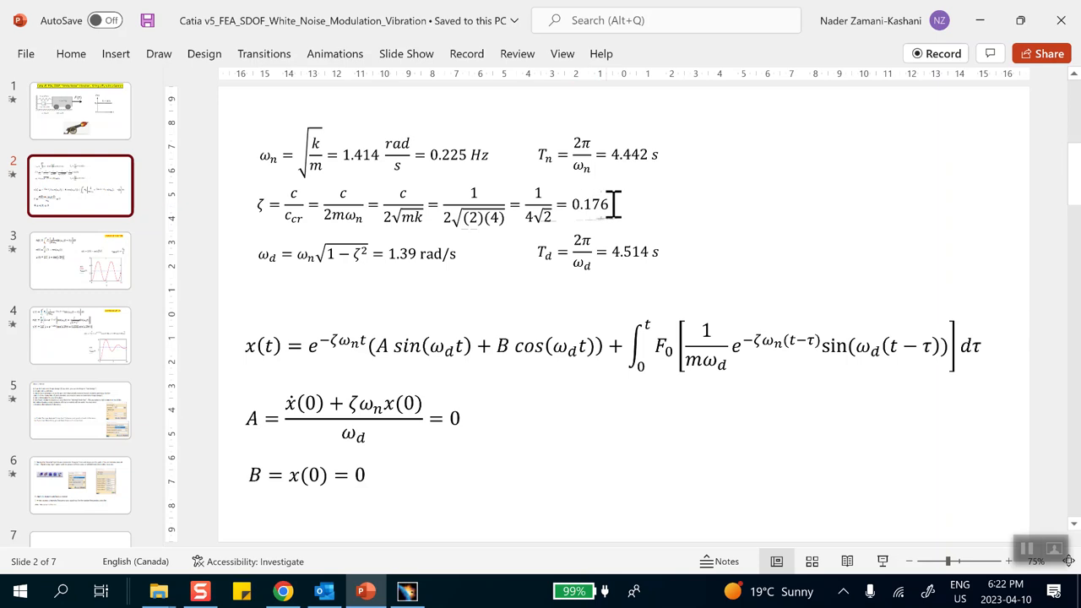
click(982, 19)
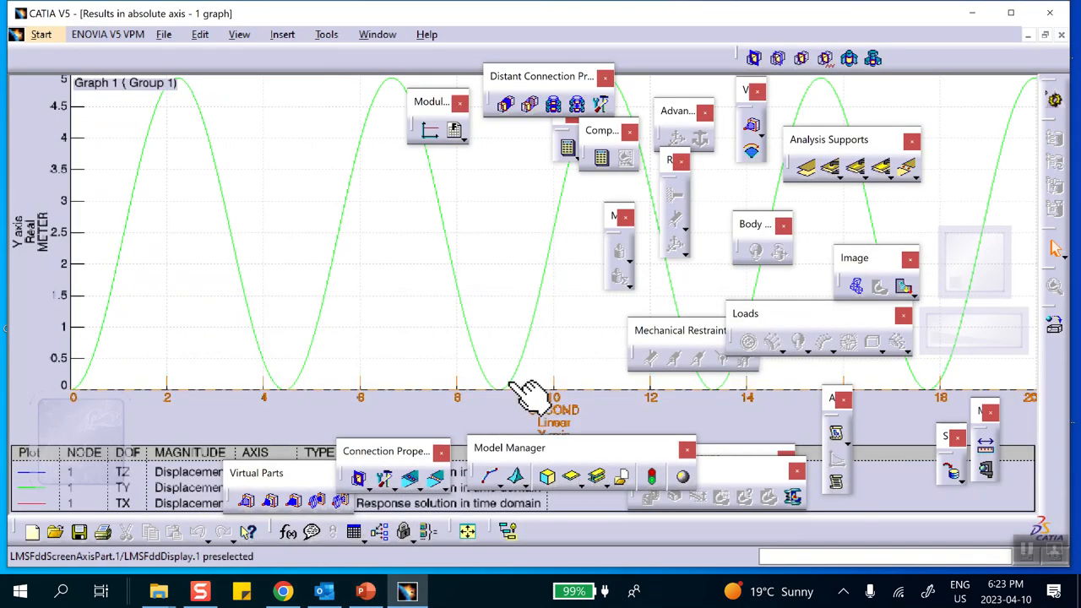
Minimize the graph, set the global critical damping ratio of Damping.1 to 17.6%, and accept the modal damping settings.
click(1027, 34)
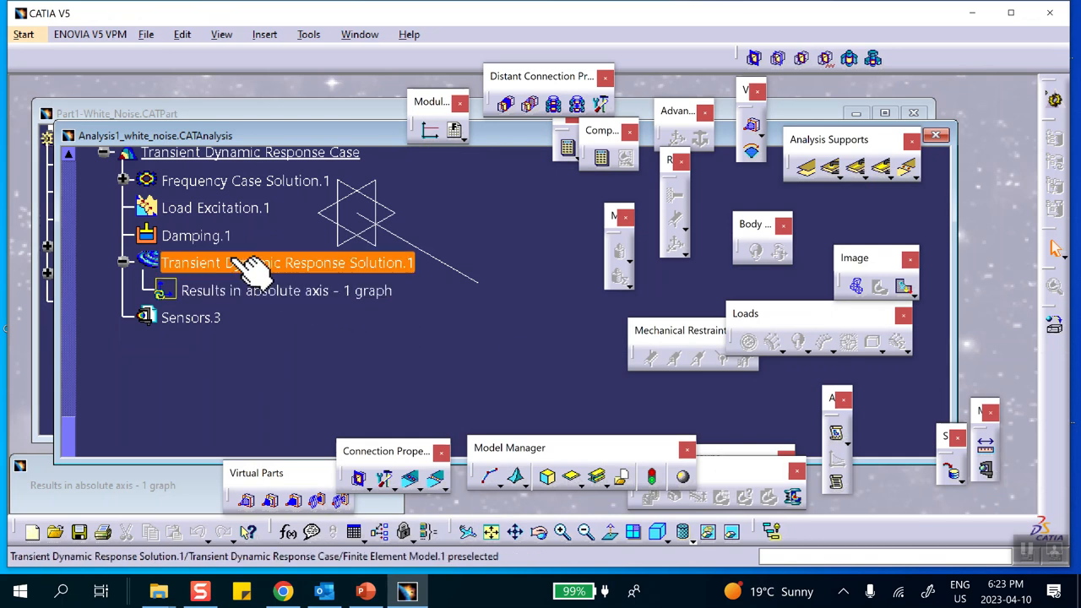
double_click(203, 237)
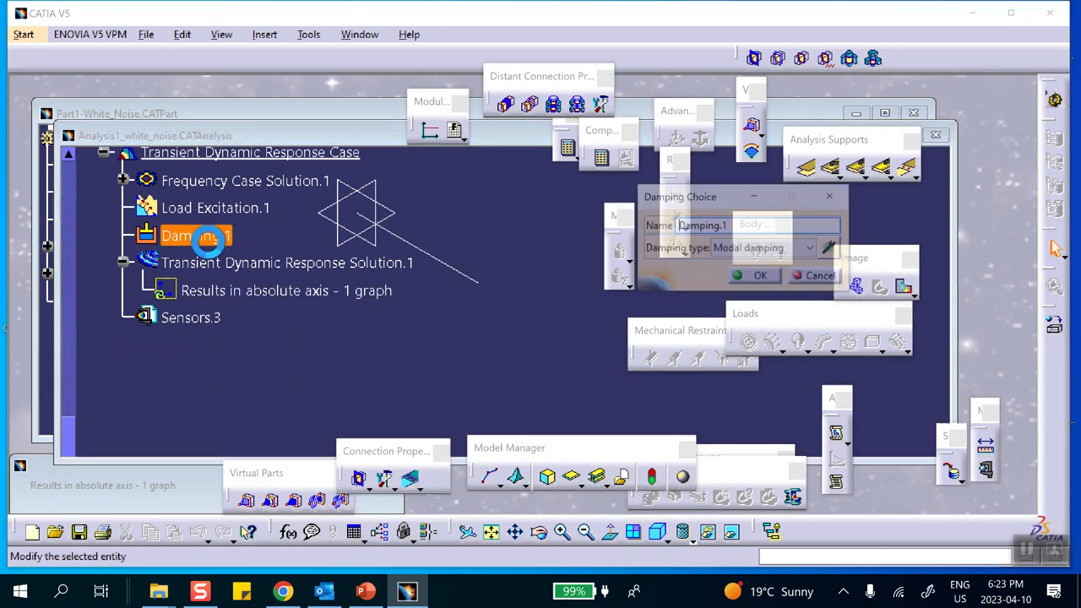
click(828, 247)
text(1)
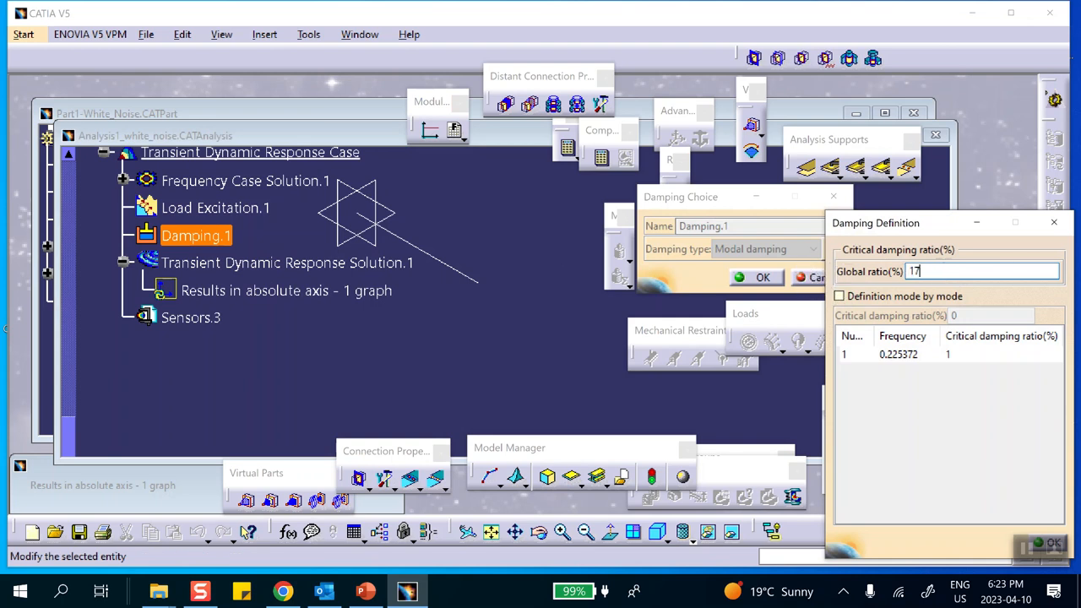
text(7.6)
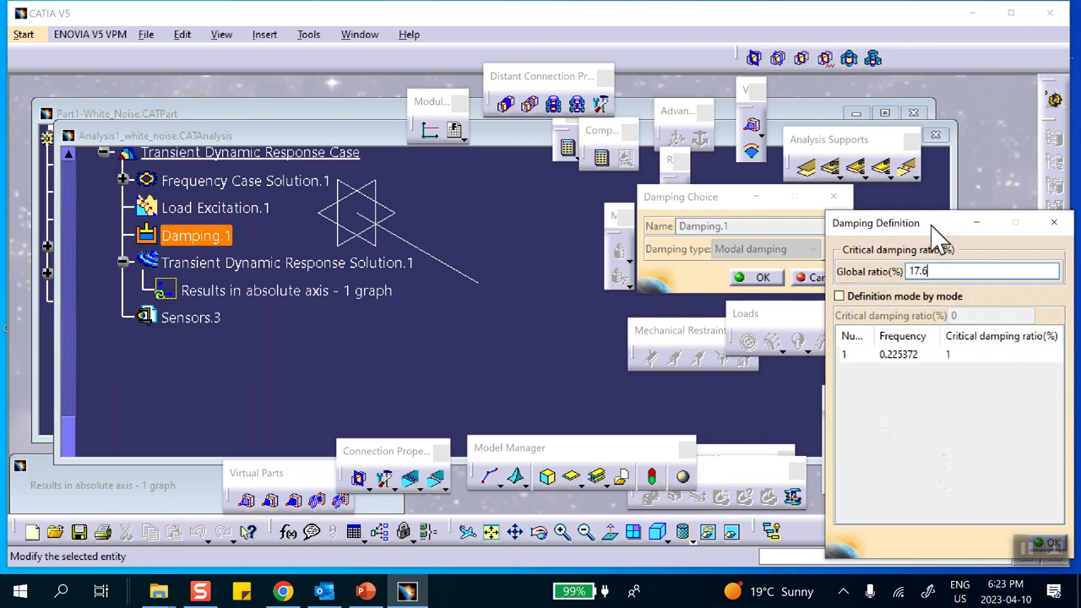
drag(931, 228, 799, 197)
click(914, 509)
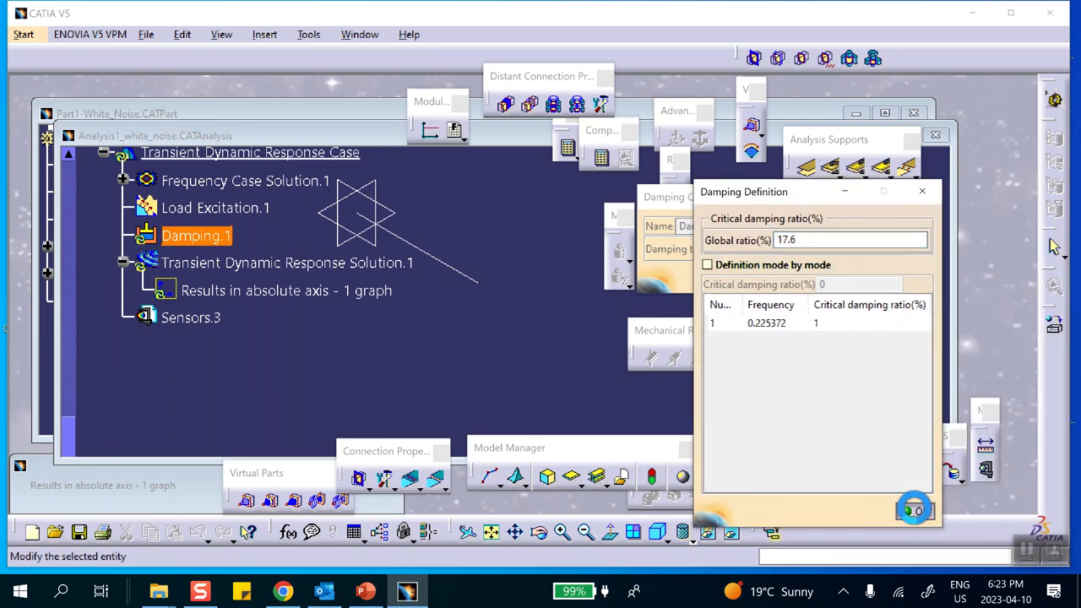
click(756, 278)
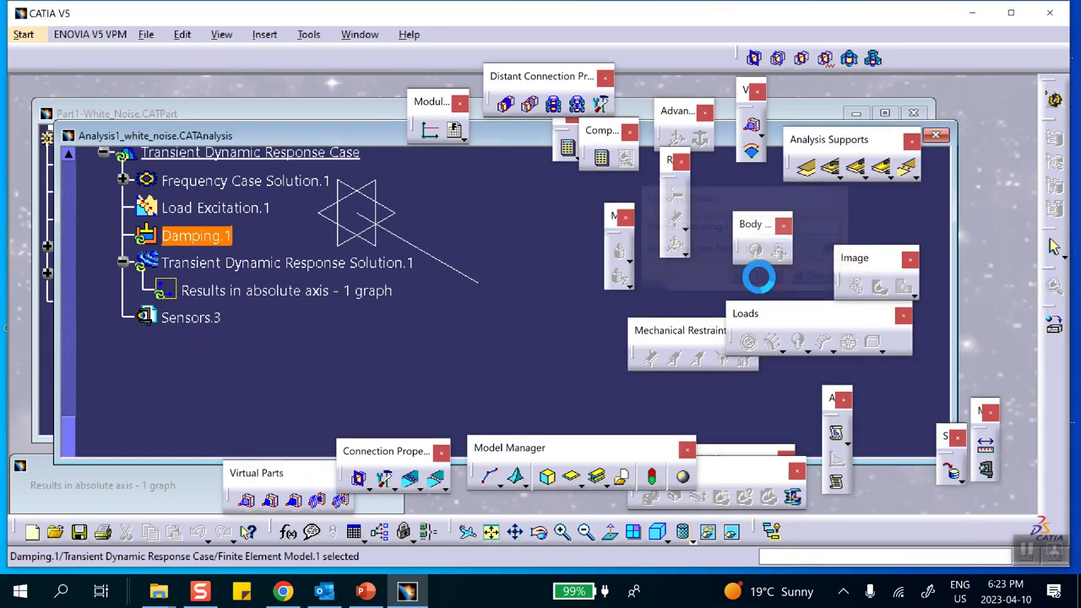
Reopen the absolute axis results graph, accept its image properties, and move the data selection dialog clear of the curve.
click(259, 290)
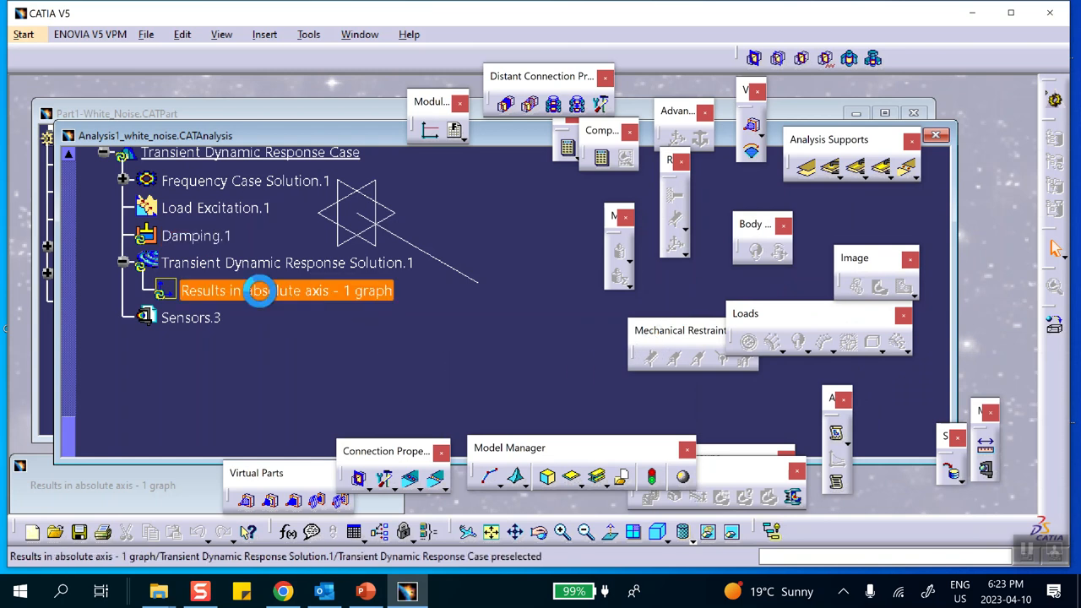
double_click(259, 290)
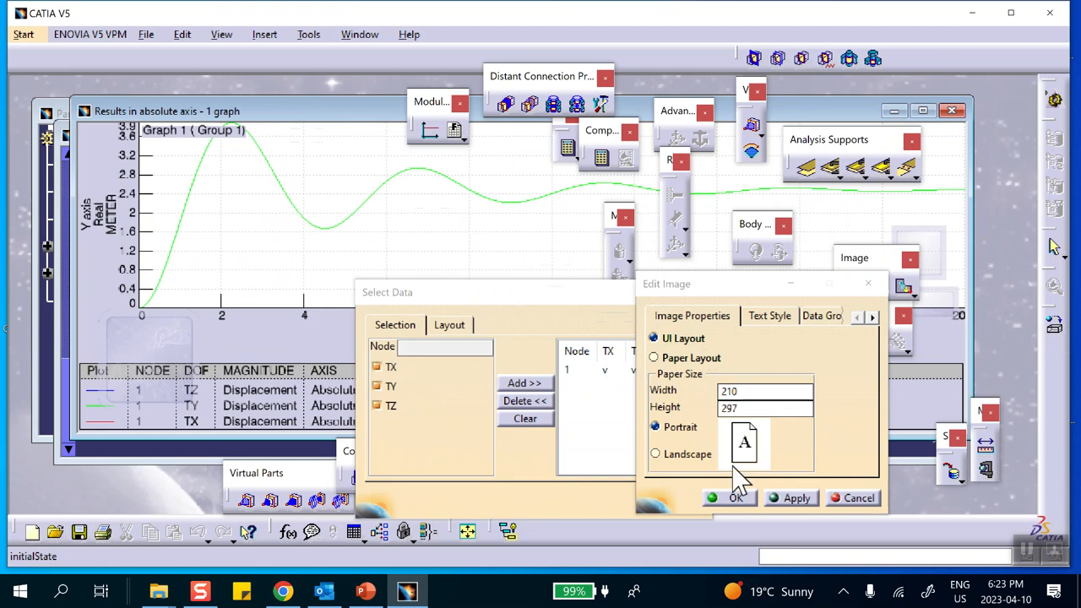
click(734, 498)
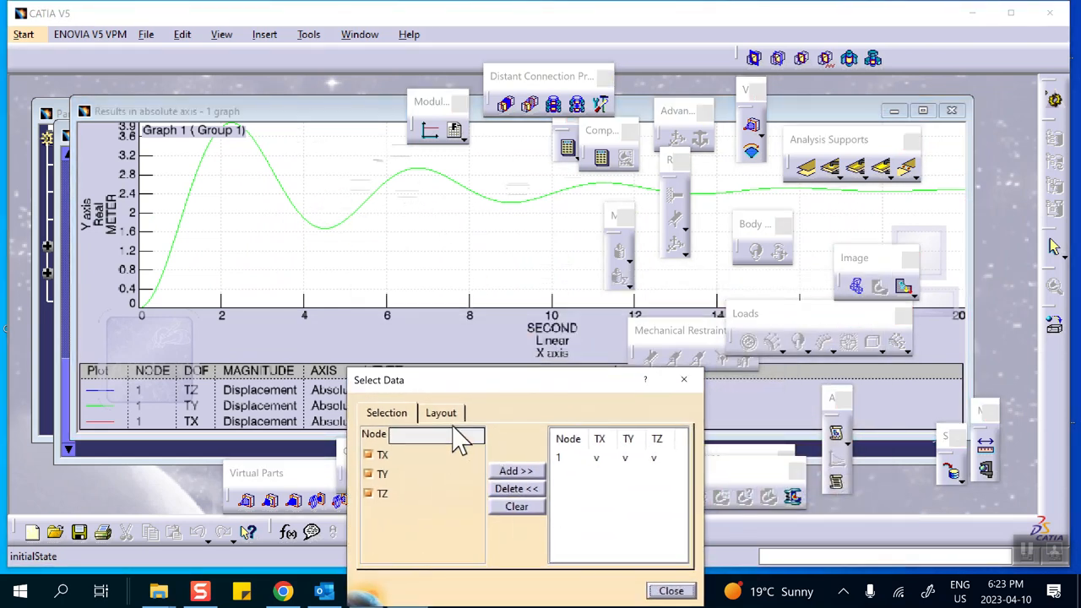
drag(507, 382, 608, 414)
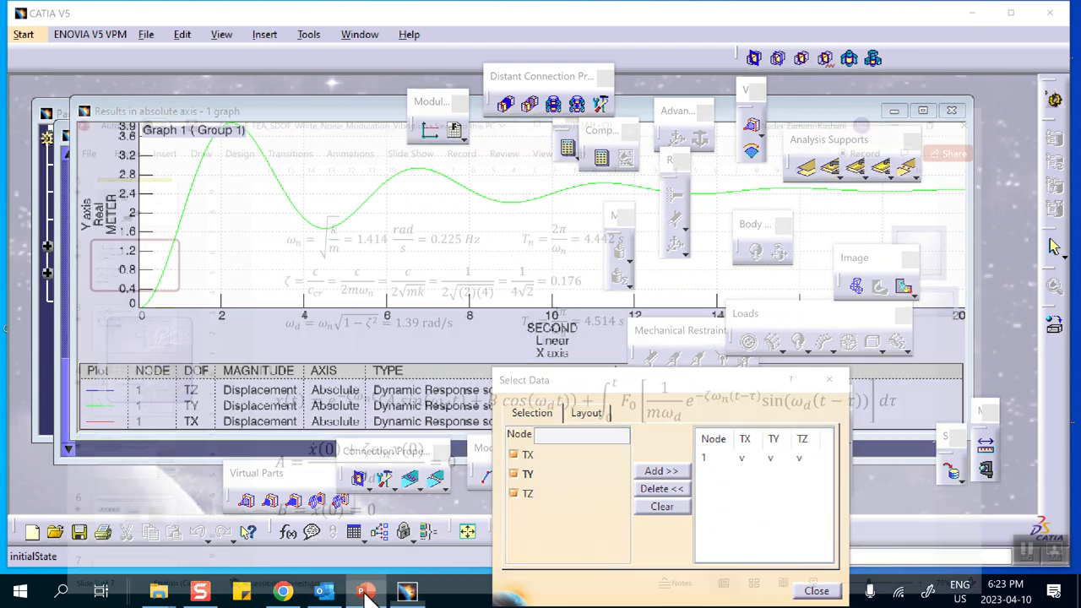
Compare the graph with the damped solution plot on slide 4 in PowerPoint and return to CATIA.
click(365, 593)
click(76, 355)
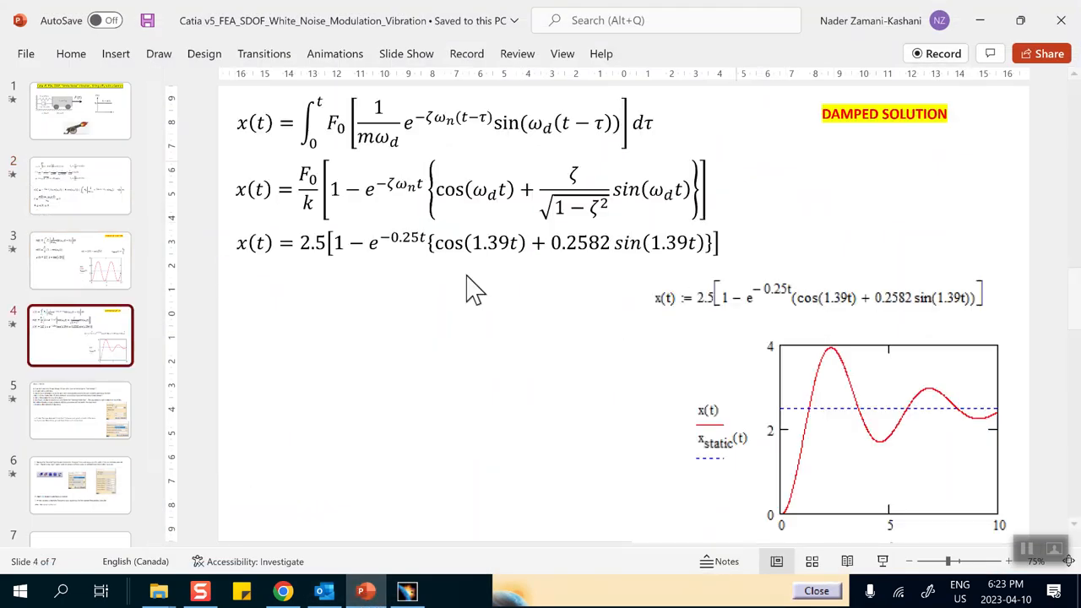
click(979, 20)
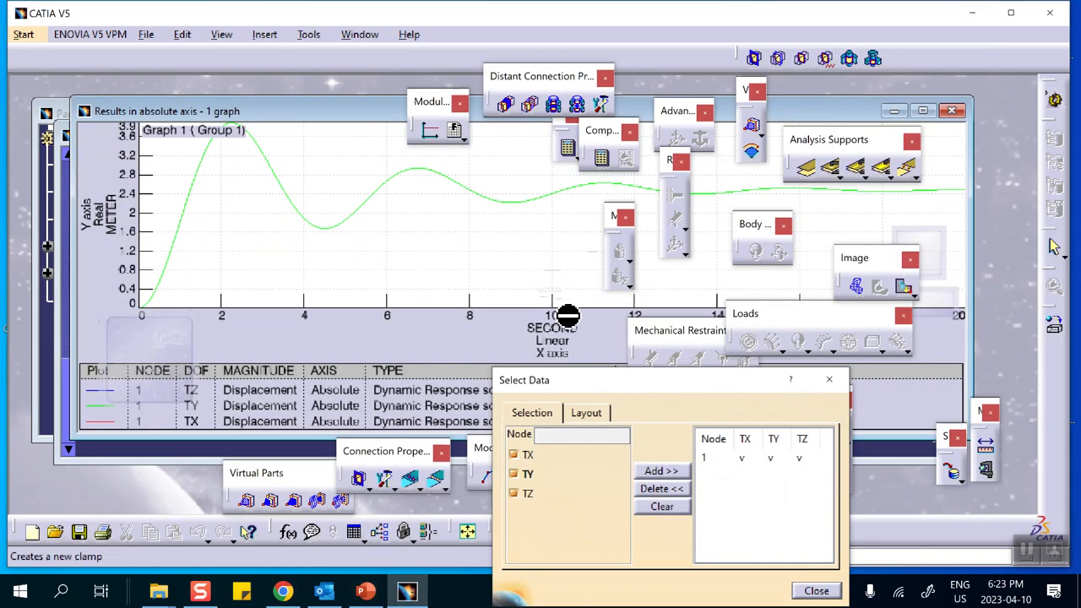